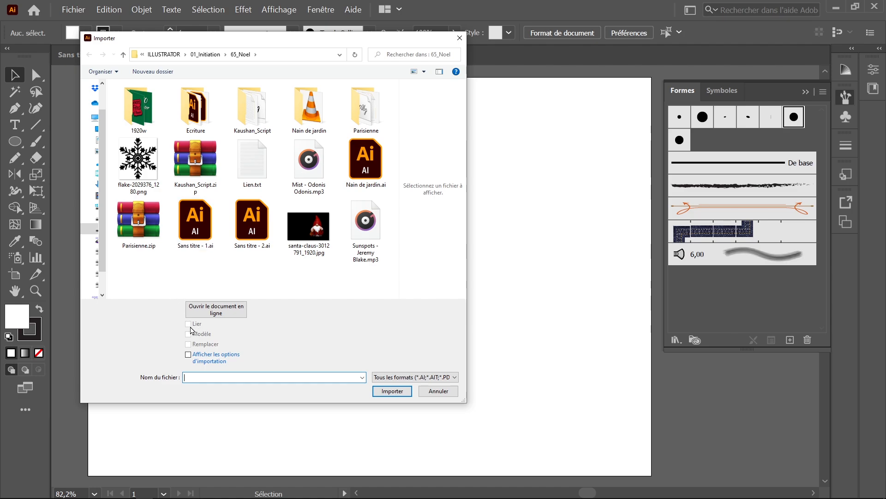
# Import santa-claus-3012791_1920.jpg as an unlinked image and place it across most of the artboard.
pyautogui.click(308, 226)
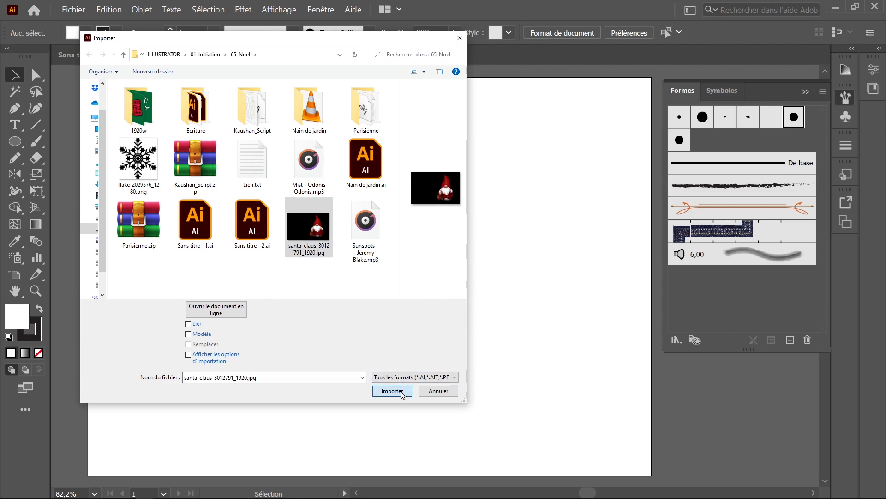
pyautogui.click(392, 391)
pyautogui.moveTo(128, 92); pyautogui.dragTo(636, 439)
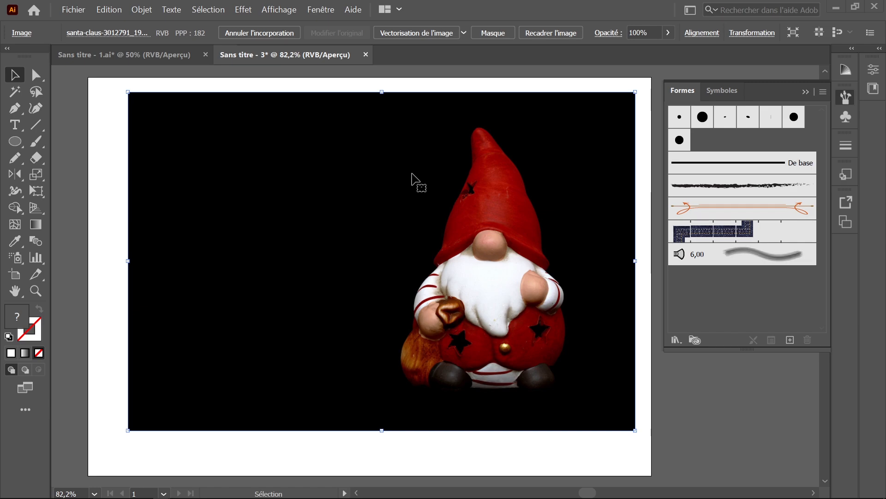
# Turn layer Calque 1 into a template with images dimmed to 50% and add a new layer above it.
pyautogui.press('F7')
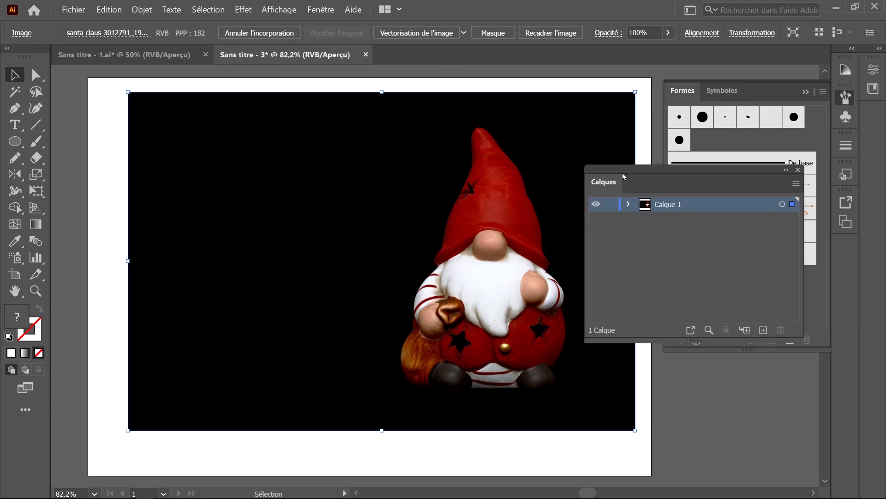
pyautogui.doubleClick(696, 208)
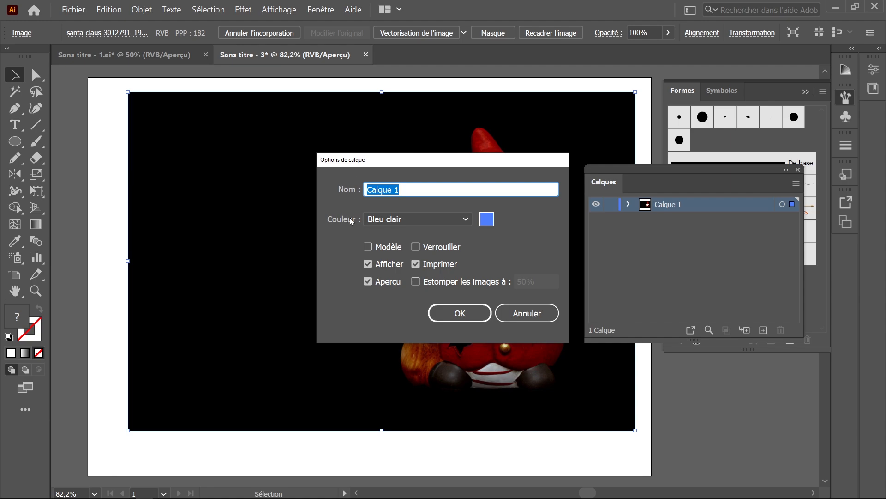
pyautogui.click(380, 251)
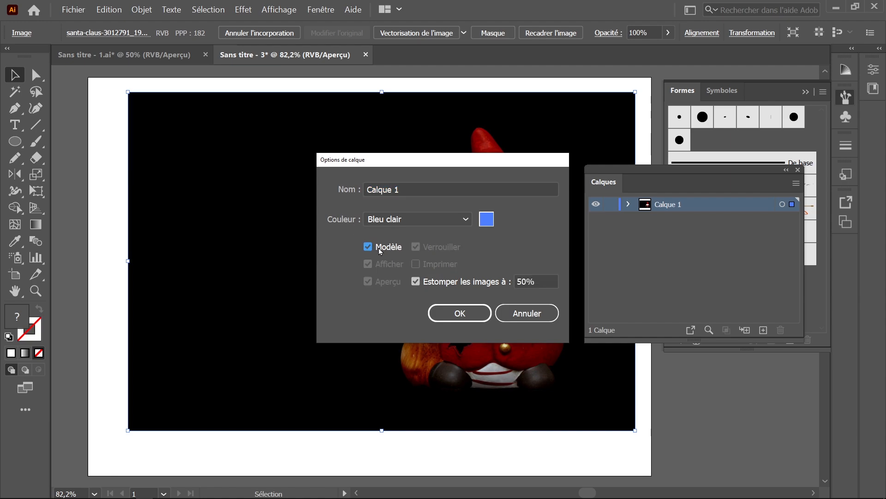
pyautogui.click(454, 318)
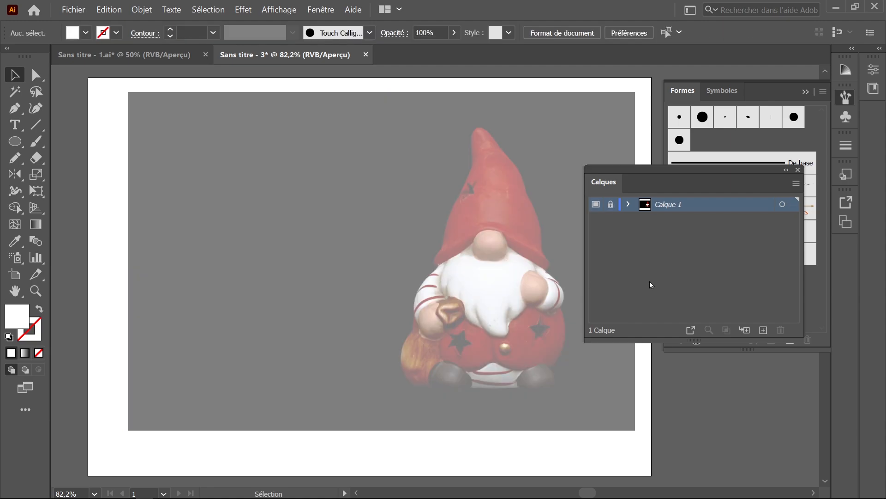
pyautogui.click(763, 331)
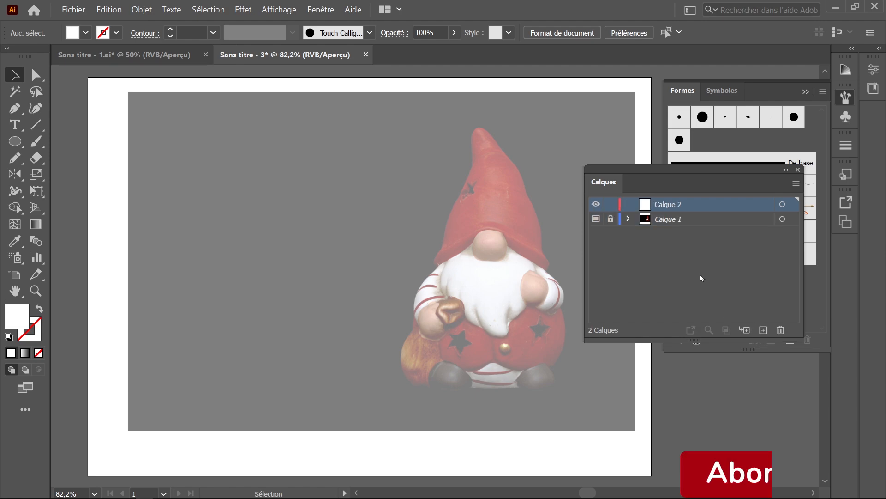
# Activate the Paintbrush with default fill and stroke colours, and undo a trial stroke made beside the gnome.
pyautogui.click(41, 145)
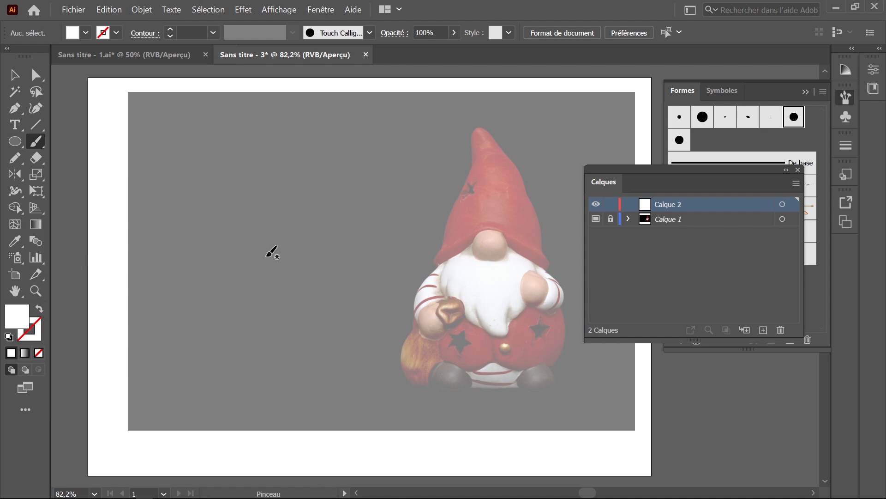
pyautogui.press('d')
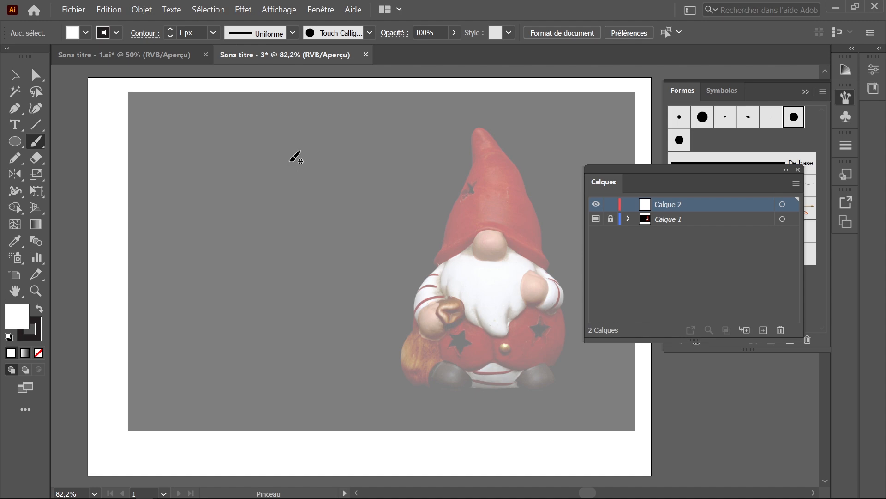
pyautogui.moveTo(284, 158)
pyautogui.mouseDown()
pyautogui.moveTo(280, 241)
pyautogui.moveTo(209, 323)
pyautogui.mouseUp()
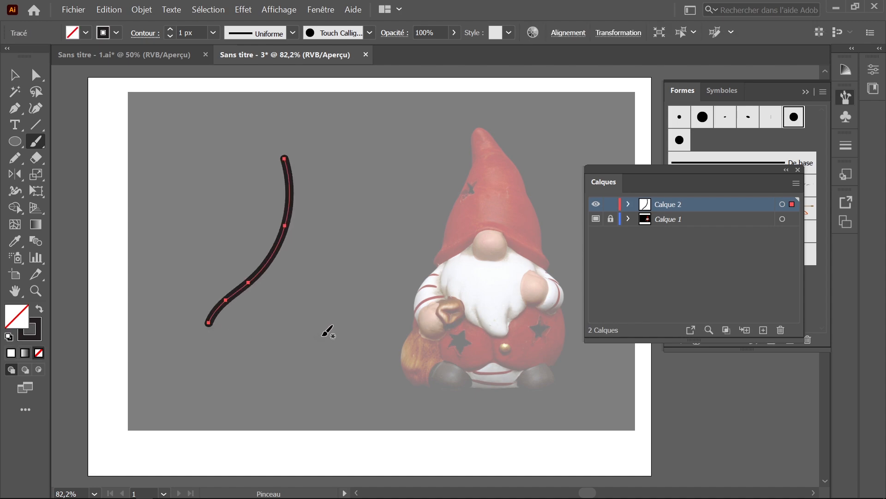
pyautogui.hotkey('ctrl', 'z')
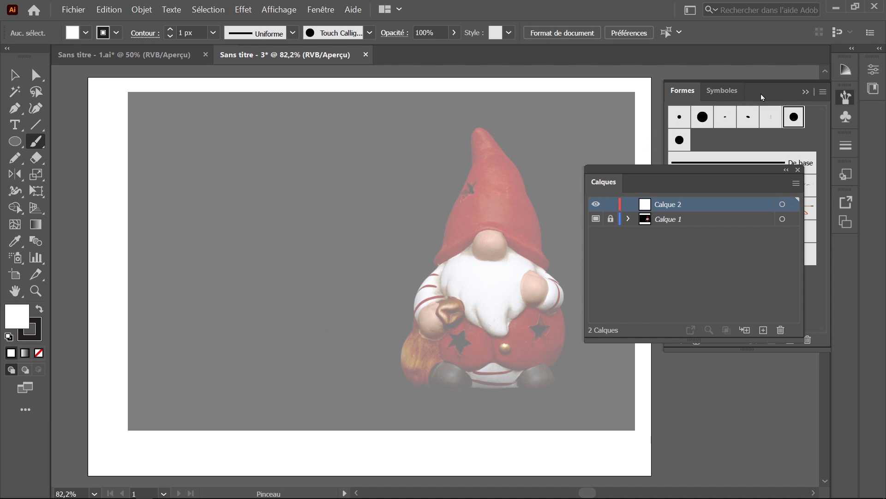
# Duplicate the Arrondi 5 pt calligraphic brush and select the copy for painting.
pyautogui.moveTo(760, 93)
pyautogui.mouseDown()
pyautogui.moveTo(347, 138)
pyautogui.moveTo(279, 133)
pyautogui.mouseUp()
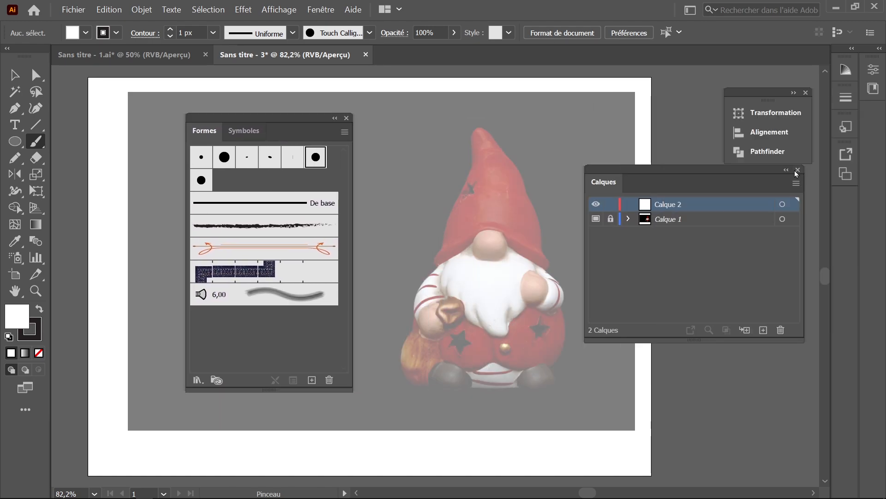
pyautogui.click(322, 11)
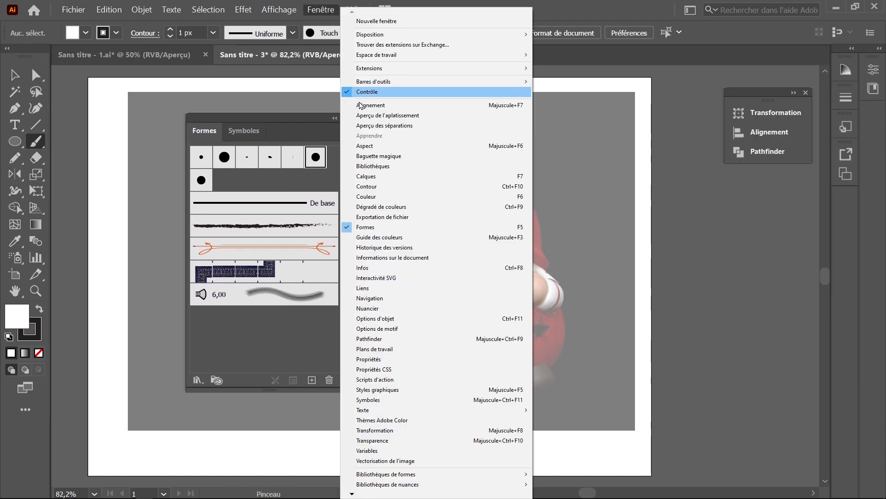
pyautogui.click(216, 166)
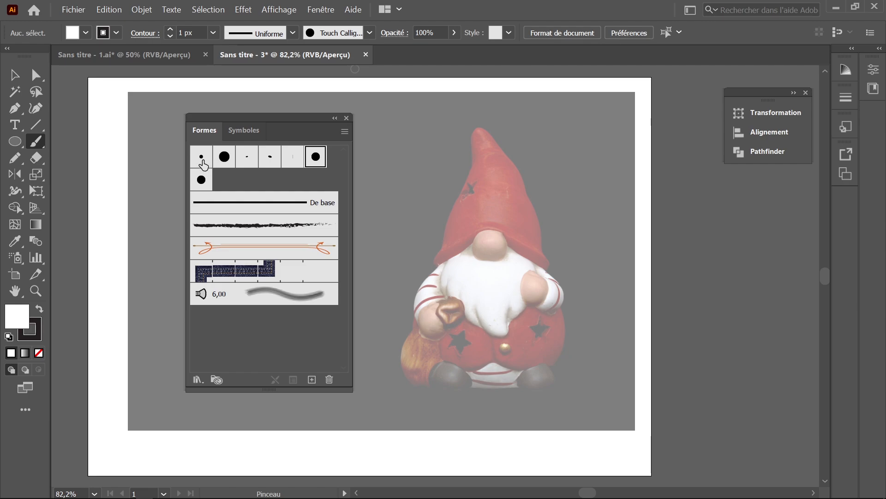
pyautogui.click(202, 161)
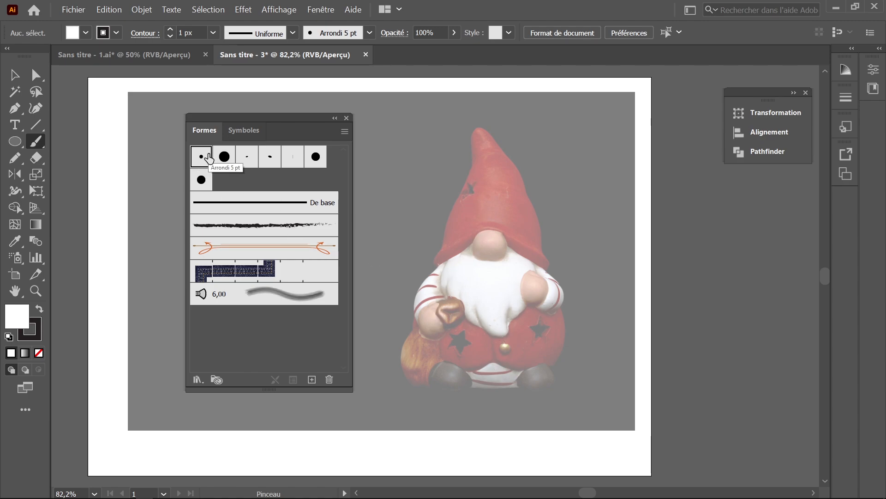
pyautogui.moveTo(201, 159); pyautogui.dragTo(243, 228)
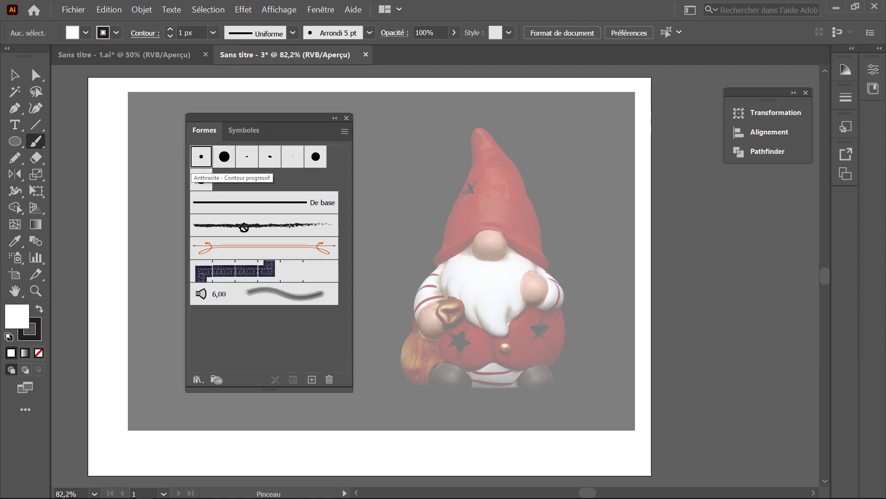
pyautogui.moveTo(322, 374); pyautogui.dragTo(312, 383)
pyautogui.click(228, 184)
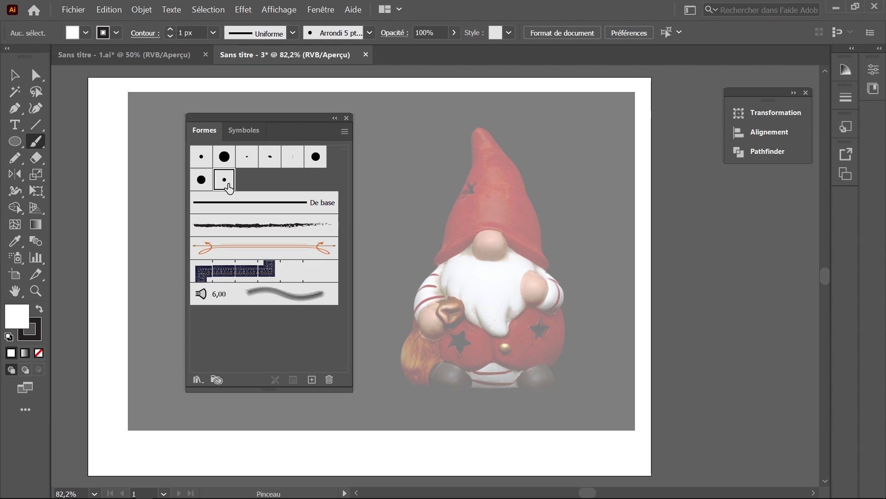
# Reduce the size of the copied Arrondi 5 pt brush and undo a trial stroke beside the hat.
pyautogui.doubleClick(227, 184)
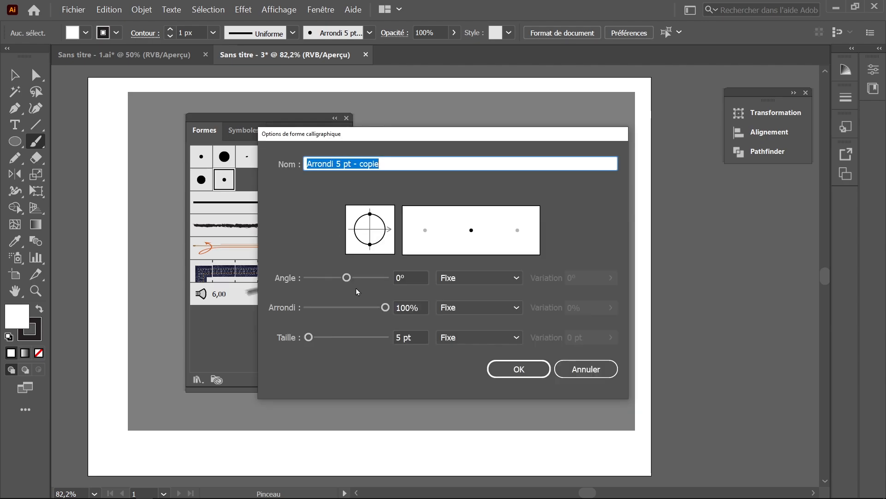
pyautogui.moveTo(402, 338); pyautogui.dragTo(389, 339)
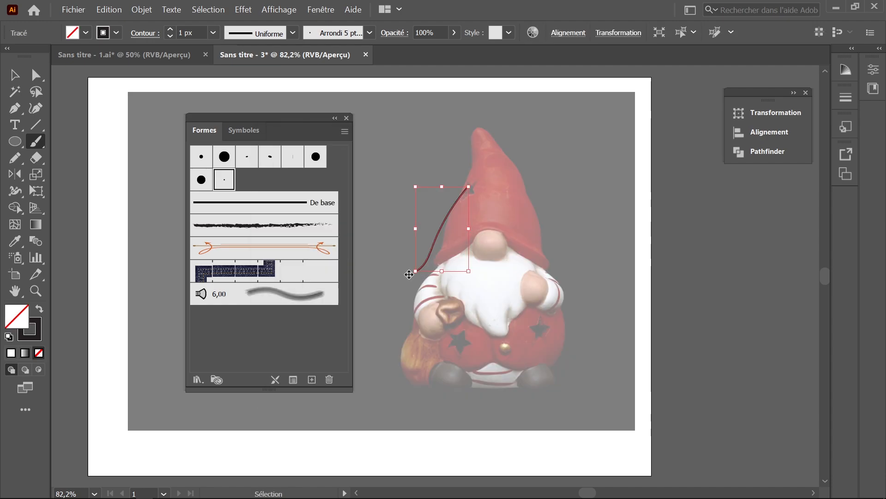
pyautogui.hotkey('ctrl', 'z')
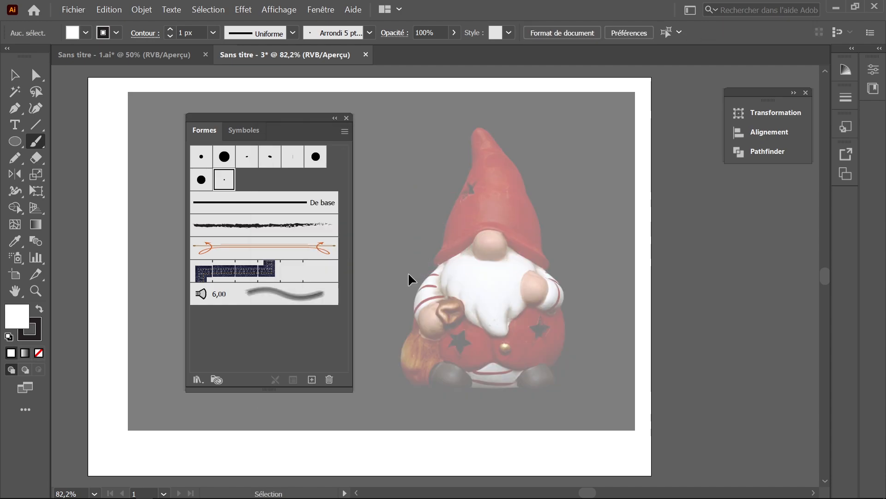
# Collapse the brush list into the floating group and set the Paintbrush fidelity one notch below Arrondi.
pyautogui.moveTo(290, 118); pyautogui.dragTo(738, 190)
pyautogui.scroll(2, 513, 208)
pyautogui.moveTo(513, 208); pyautogui.dragTo(350, 229)
pyautogui.scroll(1, 393, 241)
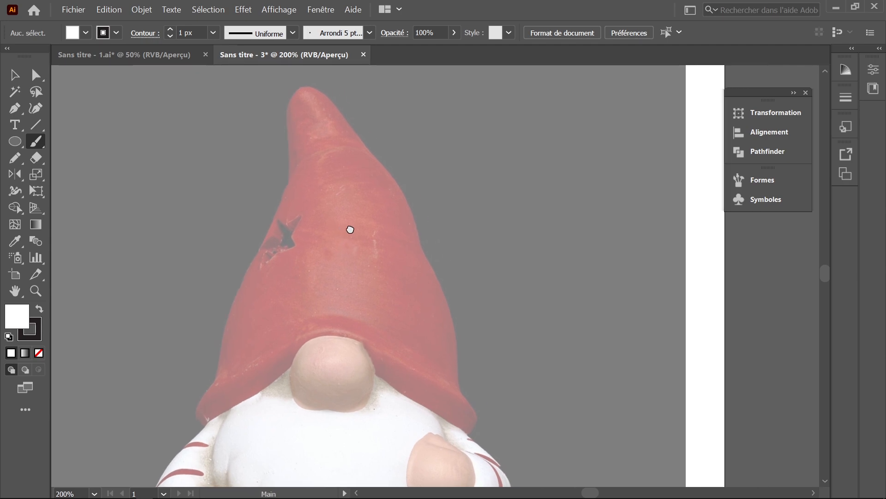
pyautogui.doubleClick(29, 144)
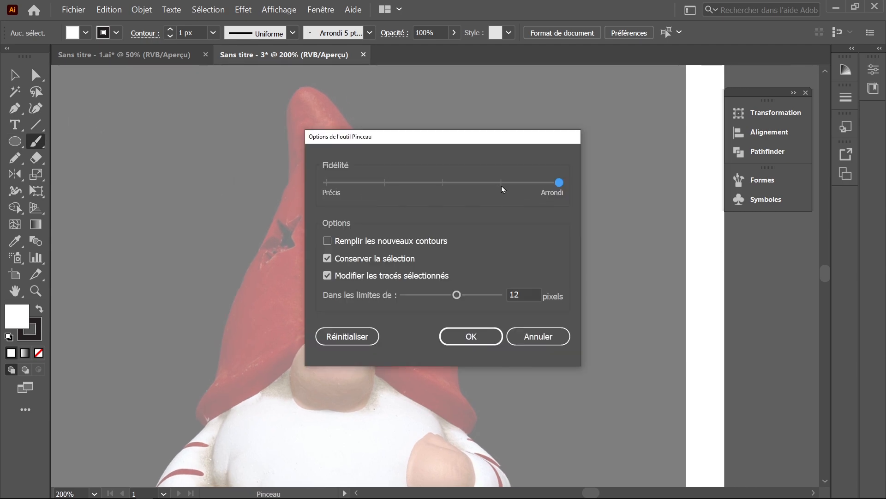
pyautogui.click(501, 186)
pyautogui.press('Return')
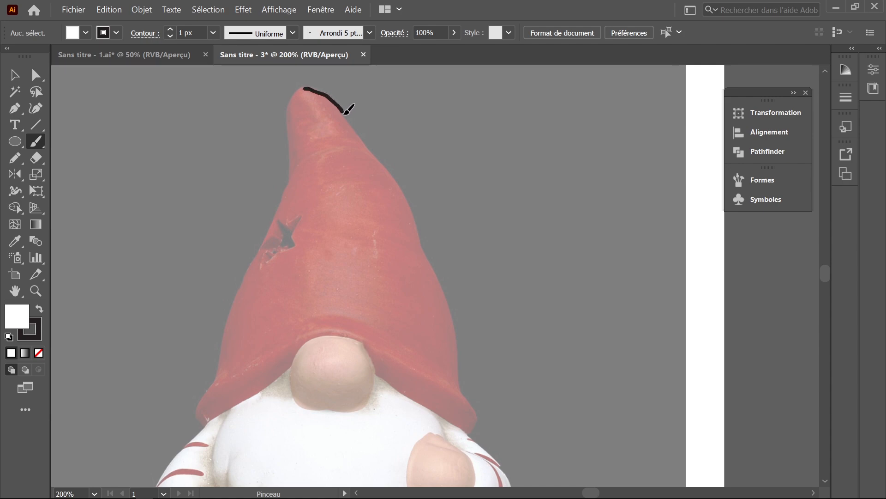
# Trace the gnome's hat with the Paintbrush as one closed outline starting from its tip.
pyautogui.moveTo(345, 112)
pyautogui.mouseDown()
pyautogui.moveTo(405, 193)
pyautogui.moveTo(448, 297)
pyautogui.moveTo(457, 360)
pyautogui.mouseUp()
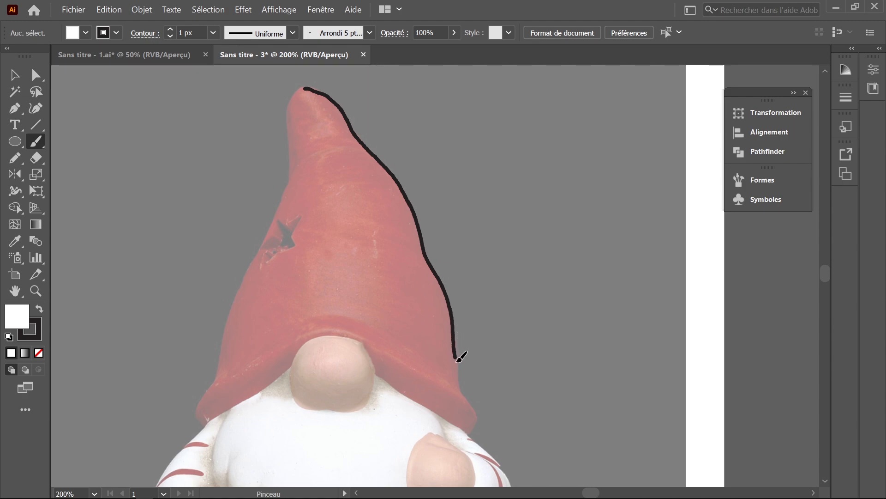
pyautogui.moveTo(478, 412)
pyautogui.mouseDown()
pyautogui.moveTo(369, 356)
pyautogui.moveTo(294, 357)
pyautogui.moveTo(225, 410)
pyautogui.moveTo(198, 401)
pyautogui.moveTo(225, 310)
pyautogui.moveTo(285, 199)
pyautogui.moveTo(284, 107)
pyautogui.moveTo(304, 88)
pyautogui.mouseUp()
# Deselect the hat path and trace the lower contour of the nose as a separate stroke.
pyautogui.moveTo(379, 312); pyautogui.dragTo(388, 190)
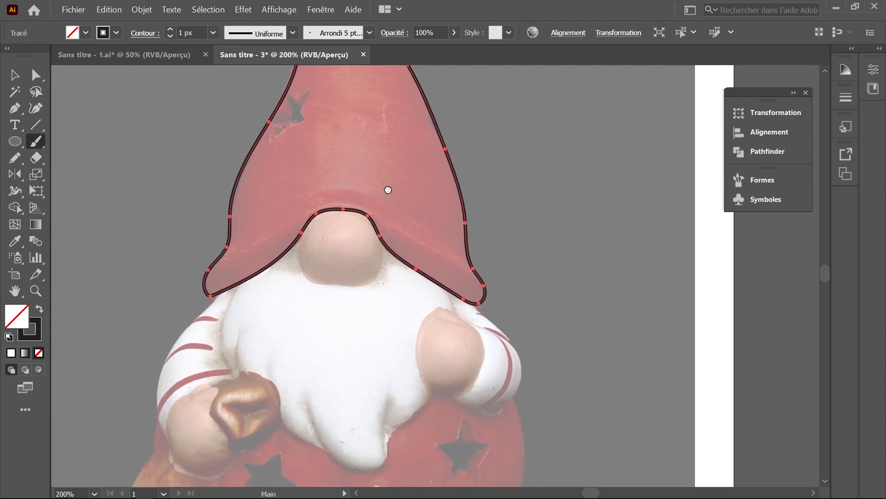
pyautogui.keyDown('ctrl'); pyautogui.click(401, 236); pyautogui.keyUp('ctrl')
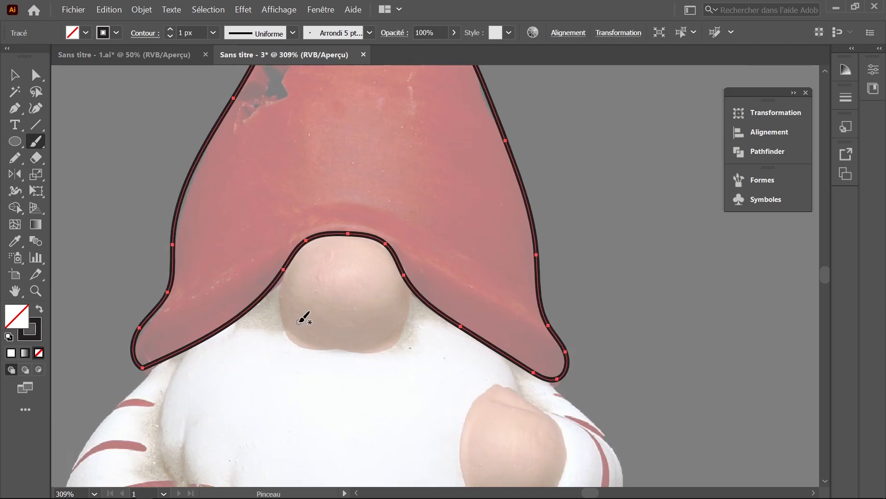
pyautogui.moveTo(289, 326); pyautogui.dragTo(291, 328)
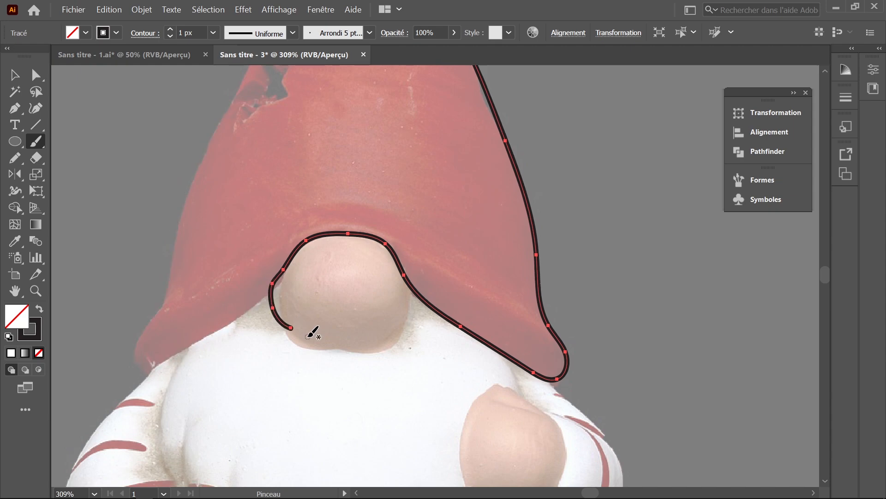
pyautogui.hotkey('ctrl', 'z')
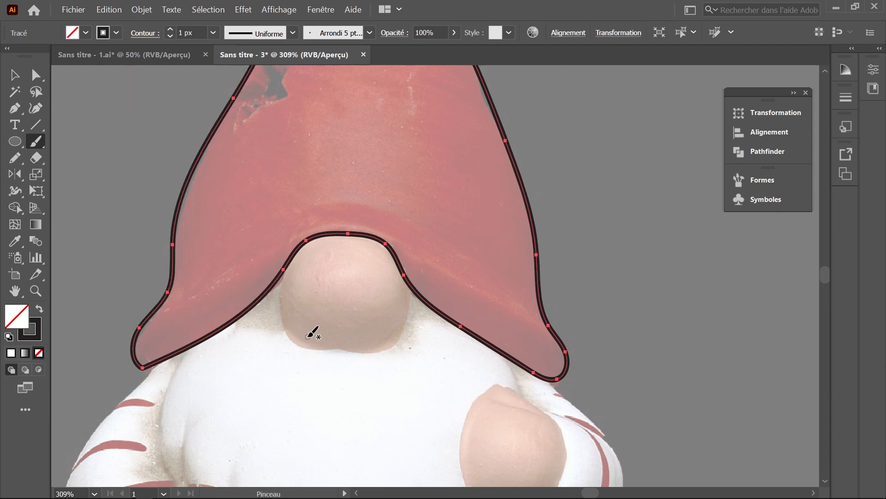
pyautogui.press('ctrl')
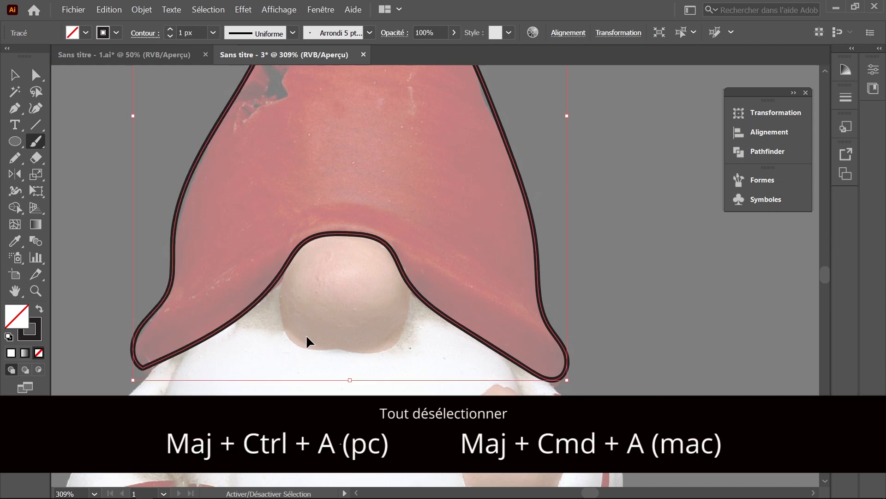
pyautogui.hotkey('shift', 'ctrl', 'a')
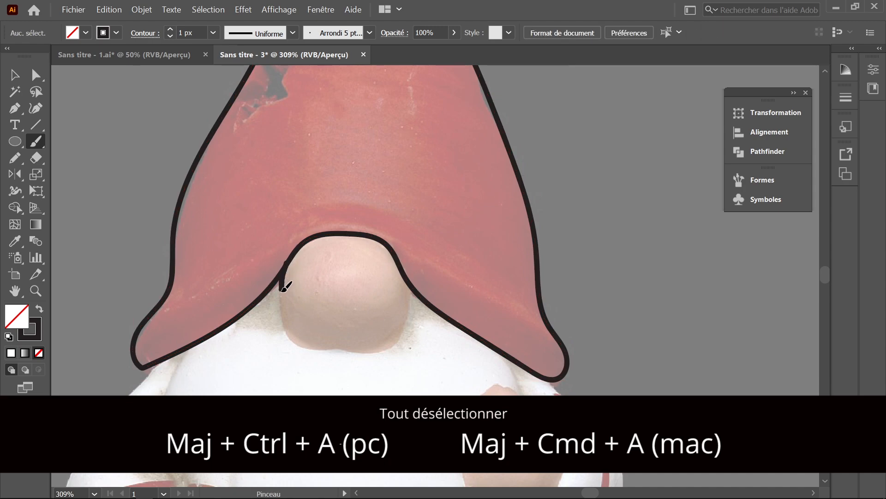
pyautogui.moveTo(283, 289)
pyautogui.mouseDown()
pyautogui.moveTo(291, 336)
pyautogui.moveTo(355, 350)
pyautogui.moveTo(389, 344)
pyautogui.moveTo(403, 330)
pyautogui.moveTo(412, 283)
pyautogui.mouseUp()
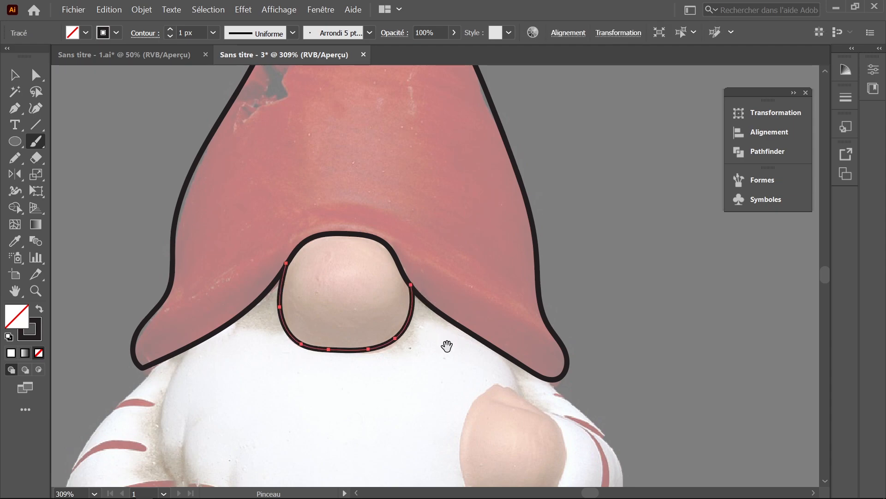
# Outline the empty raised hand and its striped sleeve below the hat's right corner.
pyautogui.moveTo(447, 348); pyautogui.dragTo(407, 222)
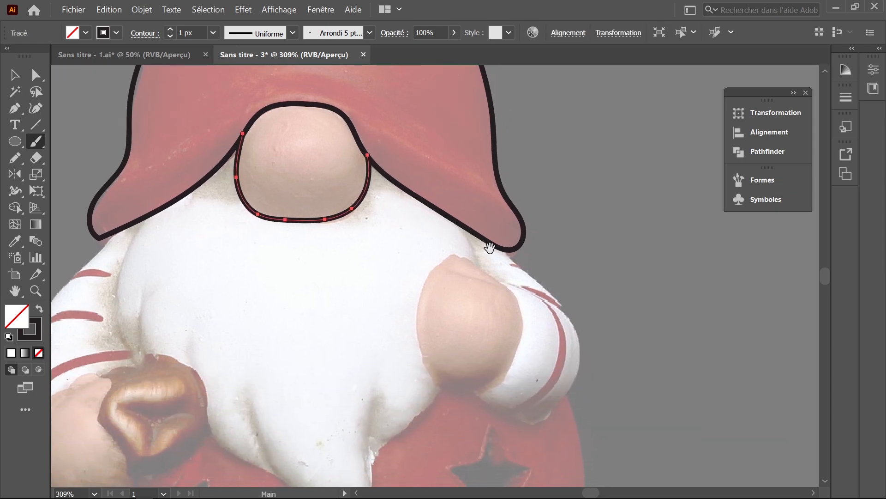
pyautogui.moveTo(489, 245); pyautogui.dragTo(463, 221)
pyautogui.moveTo(432, 200)
pyautogui.mouseDown()
pyautogui.moveTo(524, 271)
pyautogui.moveTo(477, 226)
pyautogui.mouseUp()
pyautogui.moveTo(506, 304); pyautogui.dragTo(489, 248)
pyautogui.moveTo(451, 188)
pyautogui.mouseDown()
pyautogui.moveTo(451, 300)
pyautogui.moveTo(443, 191)
pyautogui.mouseUp()
pyautogui.moveTo(517, 226)
pyautogui.mouseDown()
pyautogui.moveTo(516, 323)
pyautogui.moveTo(430, 308)
pyautogui.mouseUp()
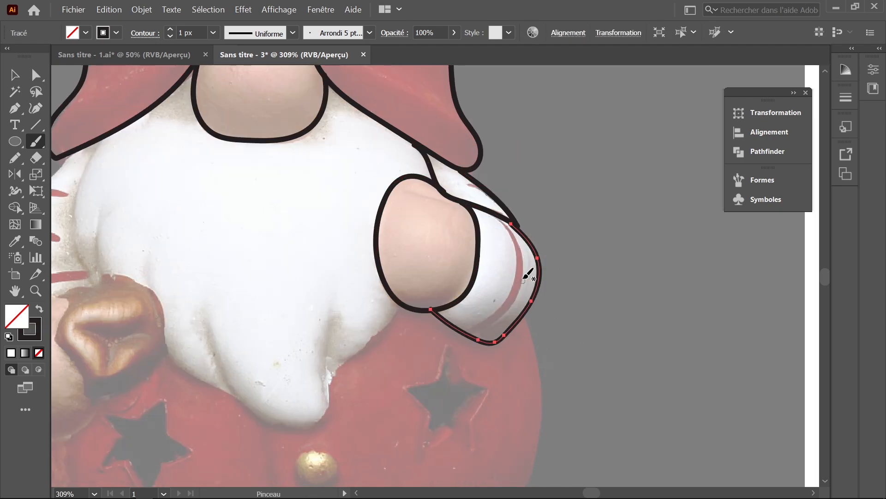
# Trace the wavy lower edge of the beard from the raised hand across to the opposite sleeve.
pyautogui.moveTo(526, 221); pyautogui.dragTo(568, 83)
pyautogui.moveTo(444, 170)
pyautogui.mouseDown()
pyautogui.moveTo(369, 268)
pyautogui.moveTo(237, 231)
pyautogui.moveTo(114, 65)
pyautogui.mouseUp()
pyautogui.moveTo(116, 69)
pyautogui.mouseDown()
pyautogui.moveTo(160, 254)
pyautogui.moveTo(186, 184)
pyautogui.mouseUp()
pyautogui.moveTo(369, 323); pyautogui.dragTo(305, 146)
# Outline both halves of the red trousers and the striped hem between the boots.
pyautogui.moveTo(546, 184)
pyautogui.mouseDown()
pyautogui.moveTo(500, 402)
pyautogui.moveTo(286, 293)
pyautogui.moveTo(286, 275)
pyautogui.mouseUp()
pyautogui.moveTo(287, 296); pyautogui.dragTo(414, 235)
pyautogui.moveTo(326, 136)
pyautogui.mouseDown()
pyautogui.moveTo(259, 203)
pyautogui.moveTo(233, 315)
pyautogui.moveTo(435, 305)
pyautogui.mouseUp()
pyautogui.moveTo(539, 352)
pyautogui.mouseDown()
pyautogui.moveTo(515, 389)
pyautogui.moveTo(333, 376)
pyautogui.moveTo(314, 357)
pyautogui.mouseUp()
pyautogui.moveTo(484, 388); pyautogui.dragTo(458, 344)
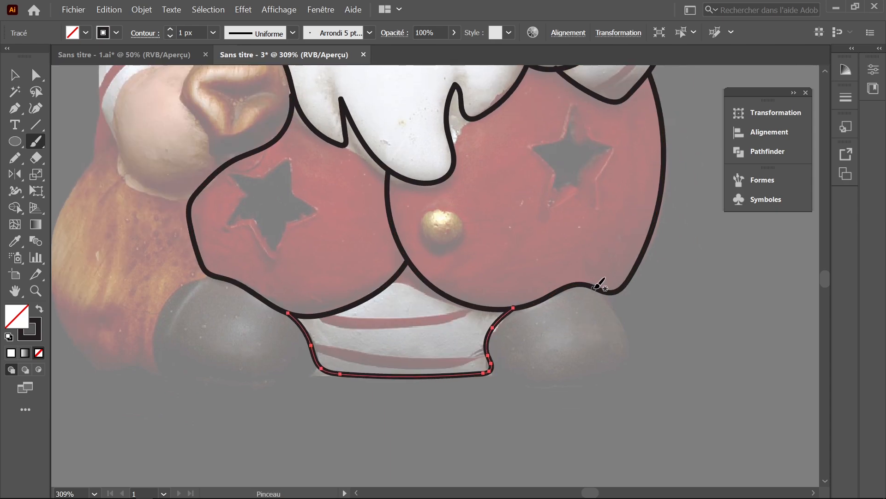
# Outline both dark boots under the red trousers.
pyautogui.moveTo(595, 289)
pyautogui.mouseDown()
pyautogui.moveTo(616, 372)
pyautogui.moveTo(493, 370)
pyautogui.mouseUp()
pyautogui.moveTo(298, 319); pyautogui.dragTo(411, 298)
pyautogui.moveTo(326, 256)
pyautogui.mouseDown()
pyautogui.moveTo(285, 278)
pyautogui.moveTo(435, 351)
pyautogui.mouseUp()
# Outline the brown sack beside the gnome and the striped sleeve above it.
pyautogui.moveTo(349, 297); pyautogui.dragTo(359, 362)
pyautogui.moveTo(222, 137)
pyautogui.mouseDown()
pyautogui.moveTo(183, 259)
pyautogui.moveTo(246, 408)
pyautogui.moveTo(280, 406)
pyautogui.mouseUp()
pyautogui.moveTo(286, 267); pyautogui.dragTo(267, 391)
pyautogui.moveTo(303, 81)
pyautogui.mouseDown()
pyautogui.moveTo(257, 129)
pyautogui.moveTo(212, 279)
pyautogui.moveTo(318, 211)
pyautogui.mouseUp()
# Outline the hand beside the sack and the inner and outer contours of the bell it holds.
pyautogui.keyDown('ctrl'); pyautogui.click(247, 331); pyautogui.keyUp('ctrl')
pyautogui.moveTo(222, 303); pyautogui.dragTo(297, 362)
pyautogui.moveTo(316, 216)
pyautogui.mouseDown()
pyautogui.moveTo(313, 305)
pyautogui.moveTo(338, 325)
pyautogui.mouseUp()
pyautogui.moveTo(356, 220)
pyautogui.mouseDown()
pyautogui.moveTo(330, 296)
pyautogui.moveTo(355, 220)
pyautogui.mouseUp()
# Draw a closed circular outline around the gold button on the trousers.
pyautogui.moveTo(471, 333)
pyautogui.mouseDown()
pyautogui.moveTo(386, 247)
pyautogui.moveTo(274, 186)
pyautogui.mouseUp()
pyautogui.scroll(2, 349, 250)
pyautogui.moveTo(350, 212)
pyautogui.mouseDown()
pyautogui.moveTo(389, 270)
pyautogui.moveTo(351, 213)
pyautogui.mouseUp()
pyautogui.scroll(-3, 416, 221)
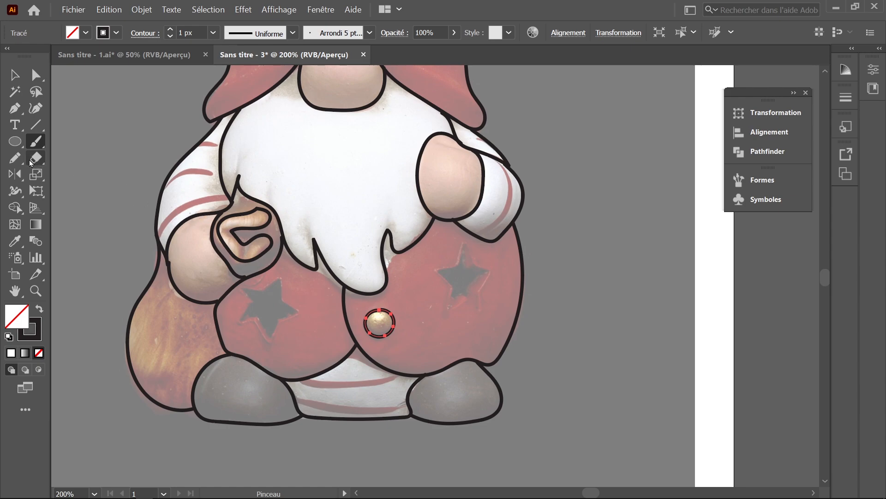
# Outline the red stripes on the sleeve opposite the sack with the Pencil tool.
pyautogui.click(15, 158)
pyautogui.scroll(4, 445, 237)
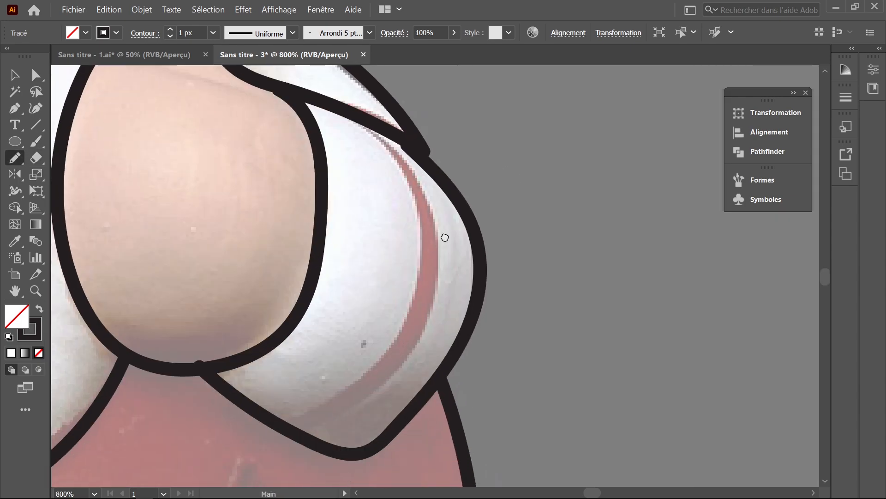
pyautogui.moveTo(358, 123)
pyautogui.mouseDown()
pyautogui.moveTo(292, 415)
pyautogui.moveTo(436, 209)
pyautogui.moveTo(356, 125)
pyautogui.mouseUp()
pyautogui.moveTo(325, 103); pyautogui.dragTo(369, 323)
pyautogui.moveTo(337, 260); pyautogui.dragTo(335, 262)
pyautogui.keyDown('ctrl'); pyautogui.keyDown('alt'); pyautogui.click(360, 316); pyautogui.keyUp('alt'); pyautogui.keyUp('ctrl')
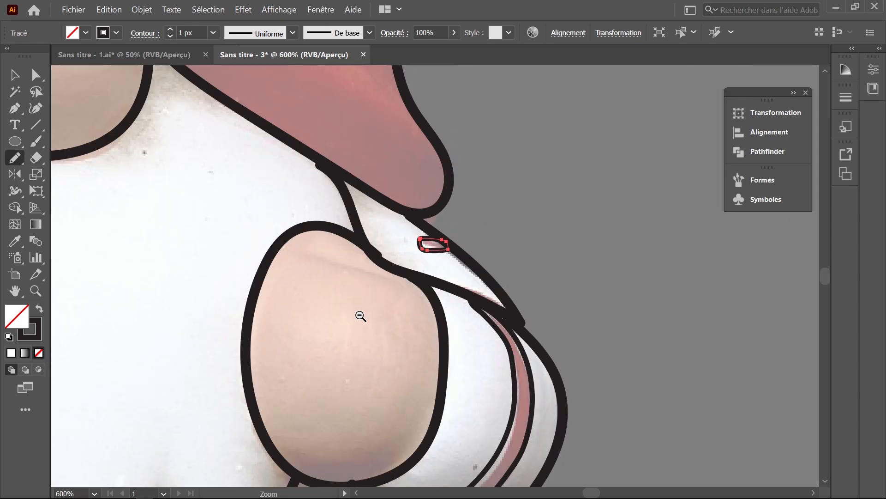
pyautogui.keyDown('ctrl'); pyautogui.keyDown('alt'); pyautogui.click(360, 316); pyautogui.keyUp('alt'); pyautogui.keyUp('ctrl')
# Outline the three red stripes on the sleeve above the sack.
pyautogui.keyDown('ctrl'); pyautogui.click(323, 324); pyautogui.keyUp('ctrl')
pyautogui.moveTo(246, 332); pyautogui.dragTo(477, 211)
pyautogui.moveTo(231, 230); pyautogui.dragTo(674, 203)
pyautogui.moveTo(259, 106)
pyautogui.mouseDown()
pyautogui.moveTo(271, 105)
pyautogui.moveTo(258, 107)
pyautogui.mouseUp()
pyautogui.moveTo(162, 229)
pyautogui.mouseDown()
pyautogui.moveTo(267, 171)
pyautogui.moveTo(163, 228)
pyautogui.mouseUp()
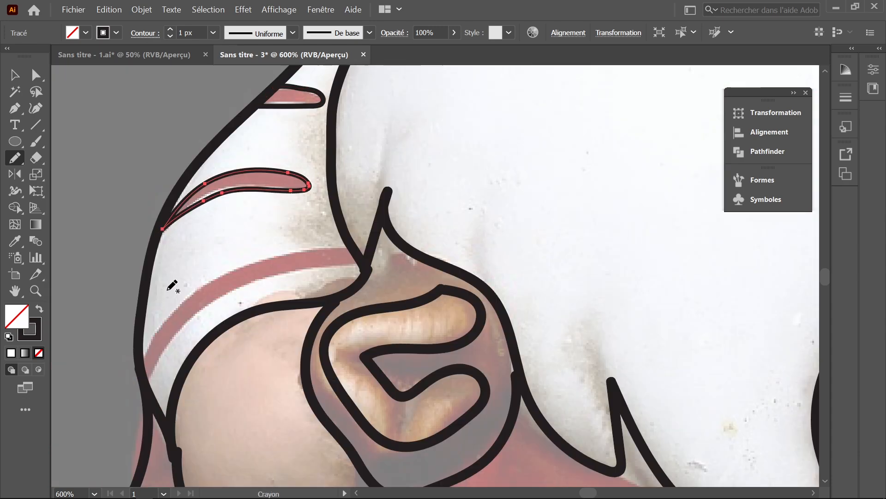
pyautogui.moveTo(143, 368)
pyautogui.mouseDown()
pyautogui.moveTo(349, 250)
pyautogui.moveTo(144, 368)
pyautogui.mouseUp()
# Outline the two red stripes on the white garment between the boots.
pyautogui.moveTo(480, 462); pyautogui.dragTo(405, 336)
pyautogui.moveTo(381, 273)
pyautogui.mouseDown()
pyautogui.moveTo(570, 299)
pyautogui.moveTo(350, 283)
pyautogui.mouseUp()
pyautogui.moveTo(338, 334)
pyautogui.mouseDown()
pyautogui.moveTo(639, 374)
pyautogui.moveTo(337, 341)
pyautogui.mouseUp()
pyautogui.scroll(-3, 366, 276)
pyautogui.moveTo(490, 159); pyautogui.dragTo(482, 224)
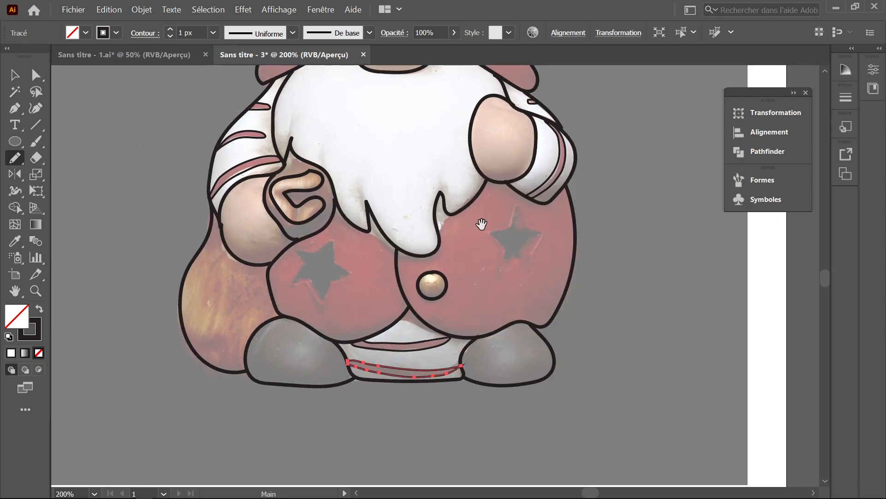
# In outline view, move the loose ends of the beard line and the hand outline opposite the sack onto the adjoining hat and sleeve paths.
pyautogui.keyDown('ctrl'); pyautogui.click(537, 132); pyautogui.keyUp('ctrl')
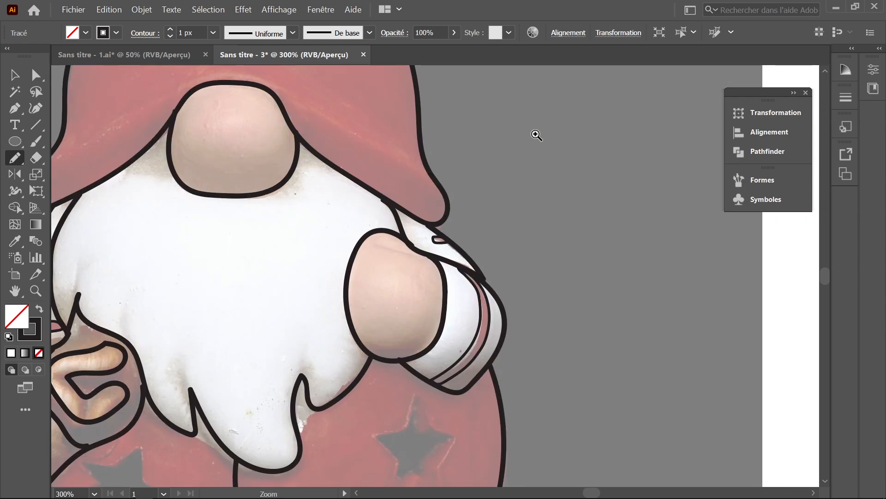
pyautogui.keyDown('ctrl'); pyautogui.click(452, 228); pyautogui.keyUp('ctrl')
pyautogui.keyDown('ctrl'); pyautogui.click(420, 282); pyautogui.keyUp('ctrl')
pyautogui.keyDown('ctrl'); pyautogui.click(398, 313); pyautogui.keyUp('ctrl')
pyautogui.keyDown('ctrl'); pyautogui.click(406, 332); pyautogui.keyUp('ctrl')
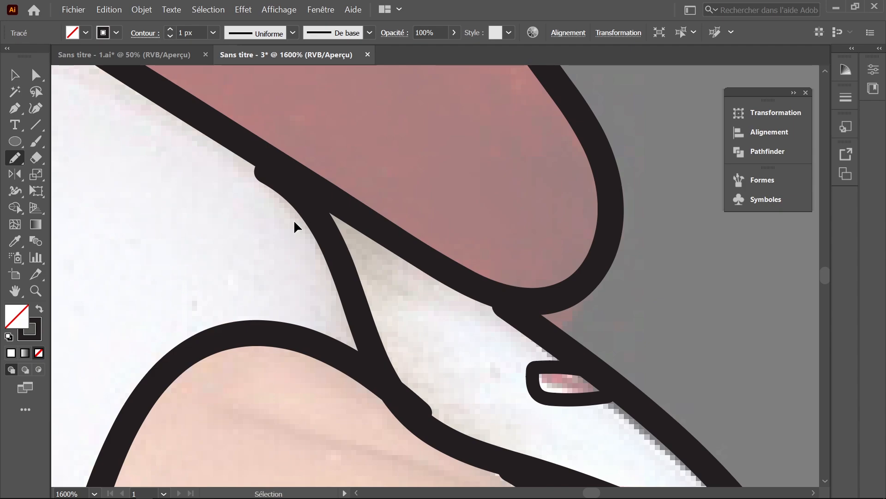
pyautogui.hotkey('ctrl', 'y')
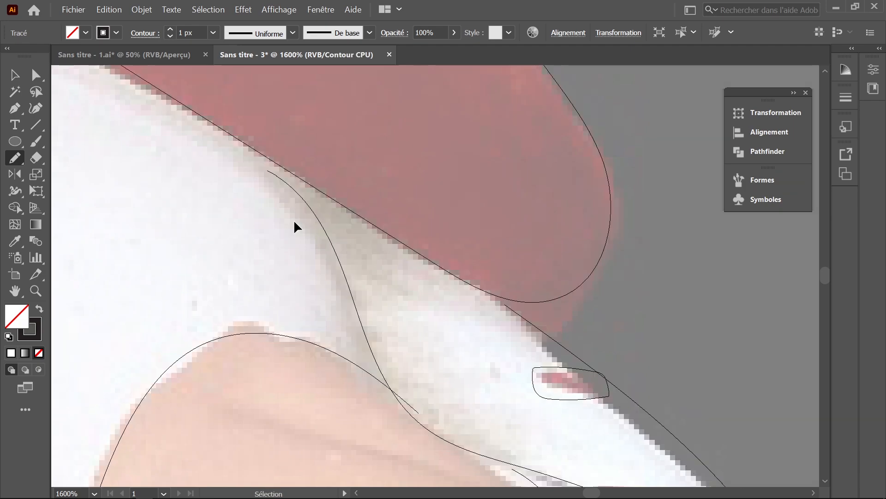
pyautogui.click(37, 76)
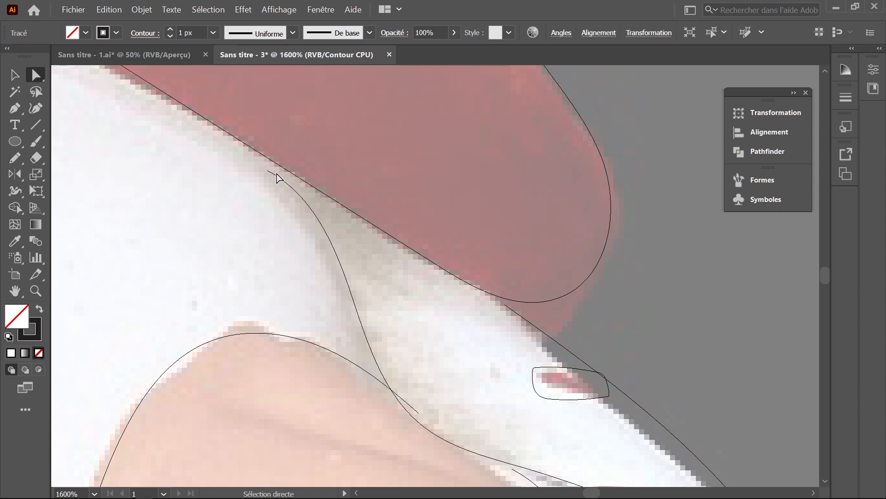
pyautogui.moveTo(271, 174); pyautogui.dragTo(267, 158)
pyautogui.moveTo(423, 423); pyautogui.dragTo(394, 395)
pyautogui.moveTo(511, 468); pyautogui.dragTo(449, 359)
pyautogui.hotkey('ctrl', 'y')
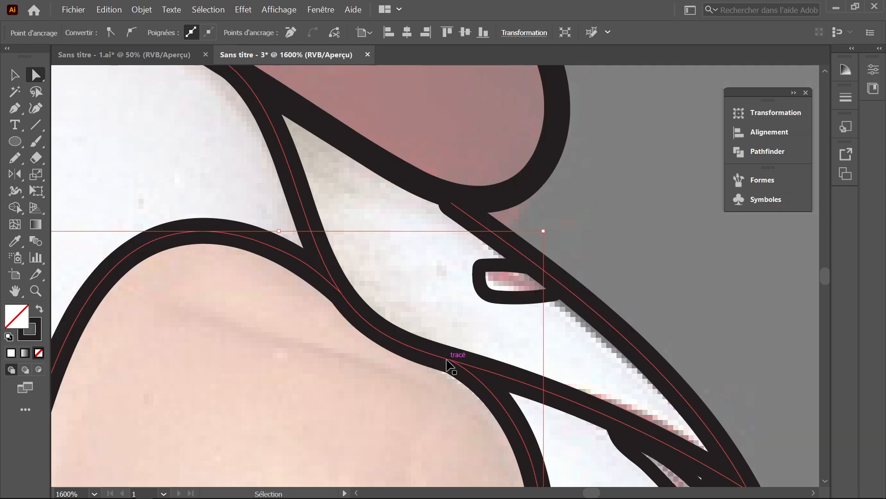
# Attach the lower sleeve line's loose end to the bottom of the hand outline opposite the sack.
pyautogui.keyDown('ctrl'); pyautogui.keyDown('alt'); pyautogui.click(402, 358); pyautogui.keyUp('alt'); pyautogui.keyUp('ctrl')
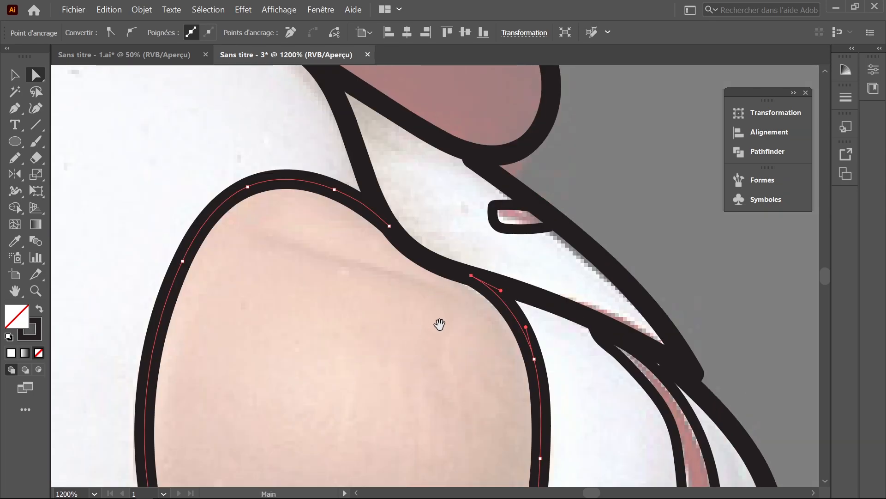
pyautogui.moveTo(439, 324); pyautogui.dragTo(386, 222)
pyautogui.moveTo(400, 311); pyautogui.dragTo(378, 203)
pyautogui.moveTo(344, 319); pyautogui.dragTo(392, 114)
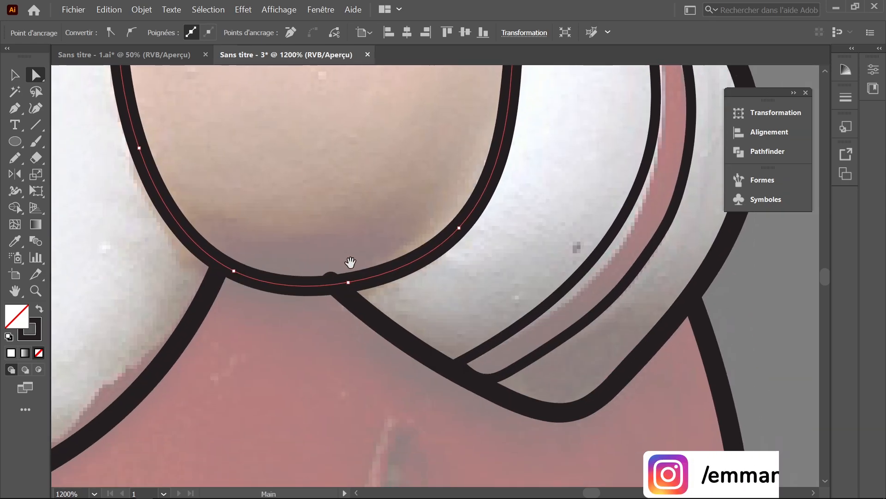
pyautogui.moveTo(331, 282); pyautogui.dragTo(341, 286)
# Move the loose line ends around the bell and the cuff above it onto the neighbouring outlines.
pyautogui.keyDown('ctrl'); pyautogui.keyDown('alt'); pyautogui.click(342, 300); pyautogui.keyUp('alt'); pyautogui.keyUp('ctrl')
pyautogui.moveTo(285, 336)
pyautogui.mouseDown()
pyautogui.moveTo(368, 303)
pyautogui.moveTo(522, 322)
pyautogui.moveTo(555, 316)
pyautogui.mouseUp()
pyautogui.moveTo(222, 290); pyautogui.dragTo(439, 298)
pyautogui.keyDown('ctrl'); pyautogui.click(410, 334); pyautogui.keyUp('ctrl')
pyautogui.moveTo(426, 236); pyautogui.dragTo(422, 233)
pyautogui.moveTo(271, 400); pyautogui.dragTo(279, 404)
pyautogui.moveTo(185, 157)
pyautogui.mouseDown()
pyautogui.moveTo(270, 265)
pyautogui.moveTo(268, 247)
pyautogui.mouseUp()
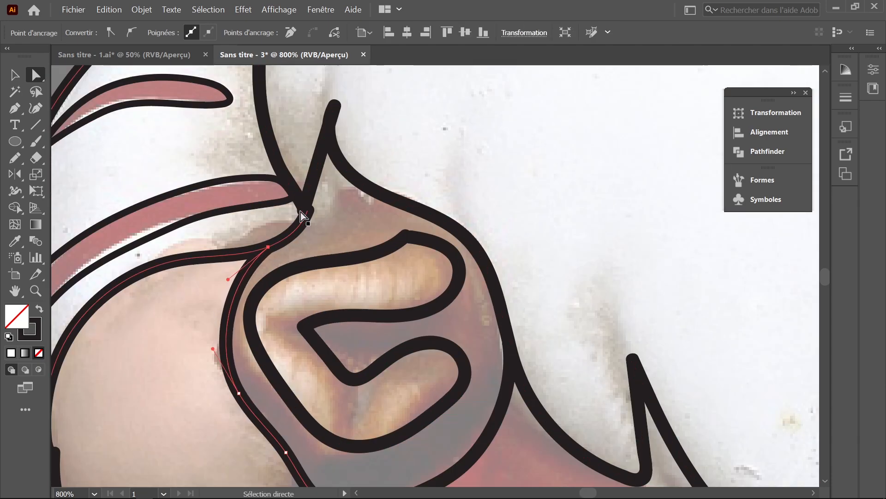
pyautogui.moveTo(307, 209); pyautogui.dragTo(306, 211)
# Pull the open path ends around the hand beside the sack and the boot below it onto the adjoining outlines.
pyautogui.moveTo(73, 444)
pyautogui.mouseDown()
pyautogui.moveTo(251, 294)
pyautogui.moveTo(225, 310)
pyautogui.mouseUp()
pyautogui.moveTo(233, 349); pyautogui.dragTo(229, 355)
pyautogui.moveTo(392, 443); pyautogui.dragTo(374, 335)
pyautogui.moveTo(408, 348); pyautogui.dragTo(410, 351)
pyautogui.moveTo(440, 439); pyautogui.dragTo(344, 164)
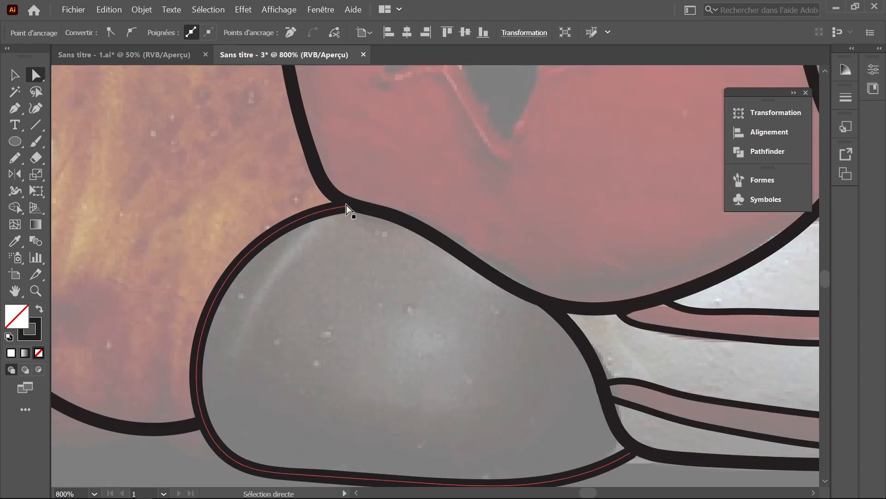
pyautogui.moveTo(345, 203); pyautogui.dragTo(340, 200)
# Adjust the lower garment stripe so its end meets the outline of the boot opposite the sack.
pyautogui.moveTo(693, 360); pyautogui.dragTo(323, 300)
pyautogui.moveTo(739, 393); pyautogui.dragTo(392, 314)
pyautogui.click(418, 269)
pyautogui.moveTo(318, 291); pyautogui.dragTo(310, 286)
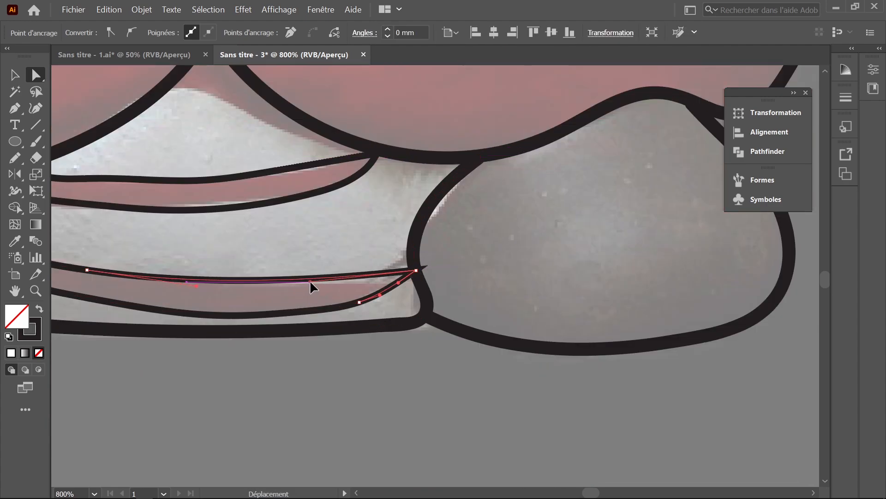
pyautogui.moveTo(419, 269); pyautogui.dragTo(409, 271)
# Move both upper ends of the nose outline onto the hat brim line.
pyautogui.keyDown('ctrl'); pyautogui.keyDown('alt'); pyautogui.click(392, 236); pyautogui.keyUp('alt'); pyautogui.keyUp('ctrl')
pyautogui.keyDown('ctrl'); pyautogui.keyDown('alt'); pyautogui.click(391, 235); pyautogui.keyUp('alt'); pyautogui.keyUp('ctrl')
pyautogui.moveTo(318, 116); pyautogui.dragTo(357, 274)
pyautogui.moveTo(296, 101); pyautogui.dragTo(443, 383)
pyautogui.keyDown('ctrl'); pyautogui.click(464, 269); pyautogui.keyUp('ctrl')
pyautogui.click(559, 279)
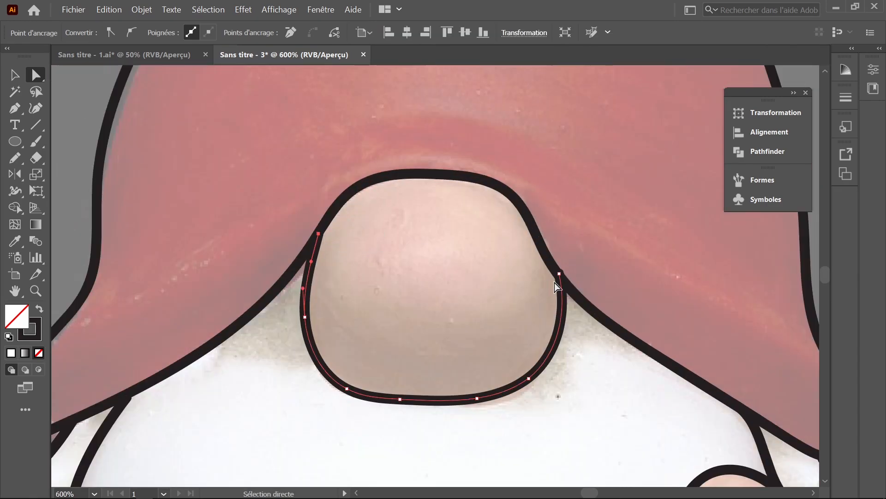
pyautogui.moveTo(559, 275); pyautogui.dragTo(557, 273)
# Deselect the nose path and save the document.
pyautogui.click(434, 298)
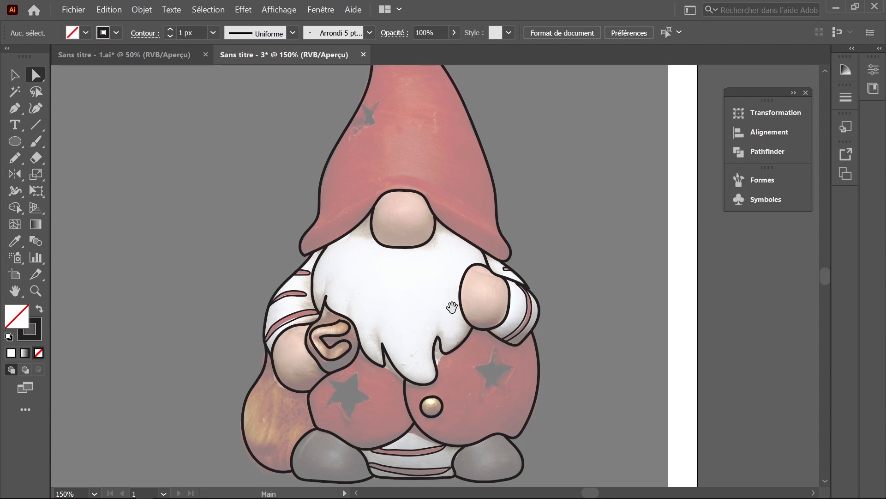
pyautogui.scroll(-4, 416, 326)
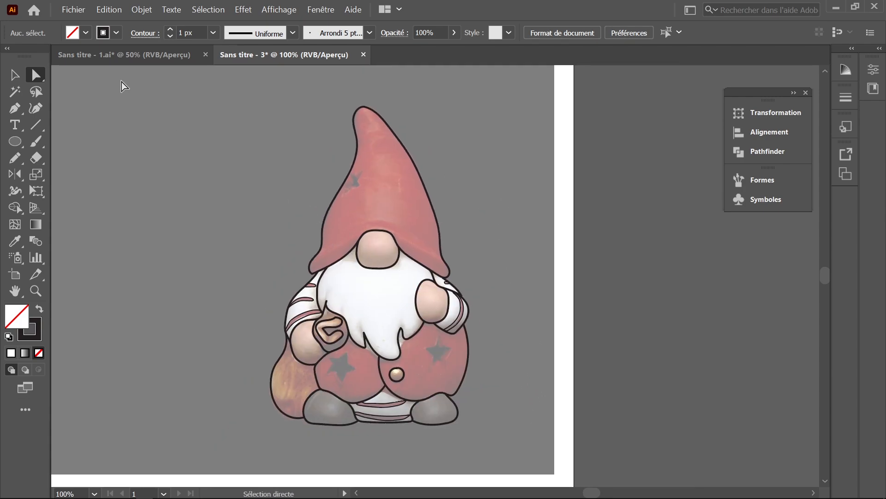
pyautogui.hotkey('ctrl', 's')
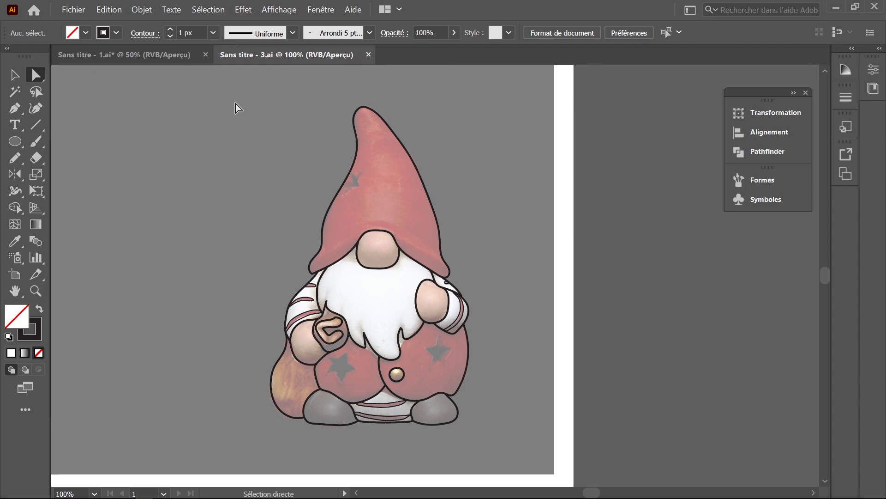
# Select all the traced gnome lines and expand their appearance.
pyautogui.click(20, 75)
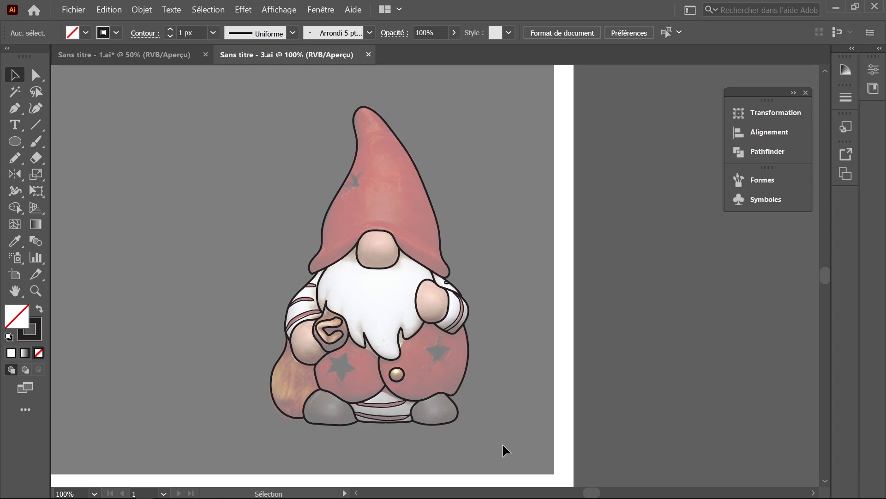
pyautogui.moveTo(503, 442); pyautogui.dragTo(464, 273)
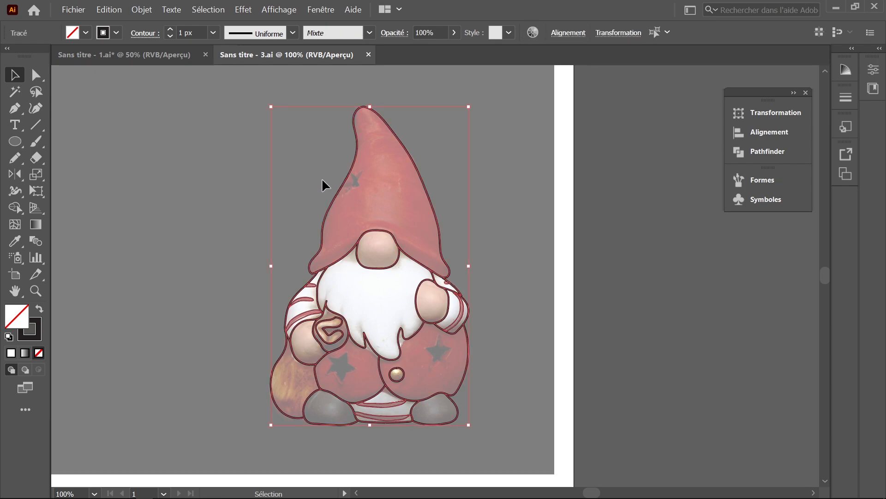
pyautogui.click(138, 10)
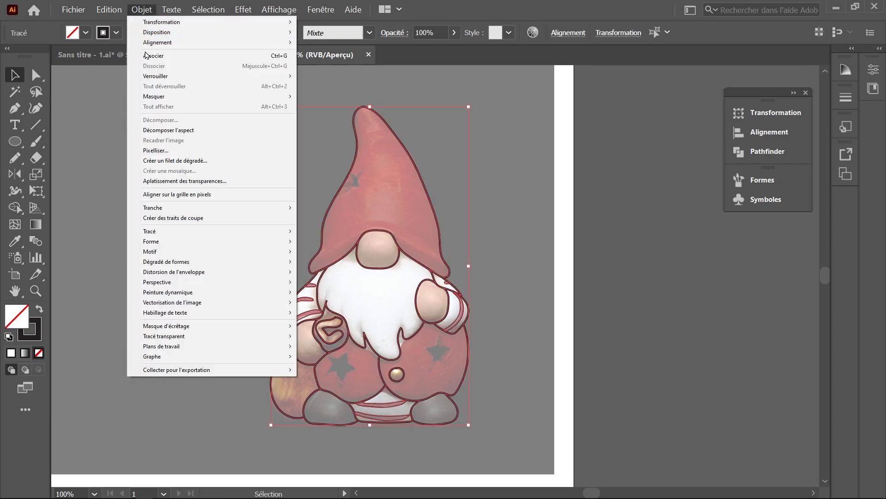
pyautogui.click(167, 131)
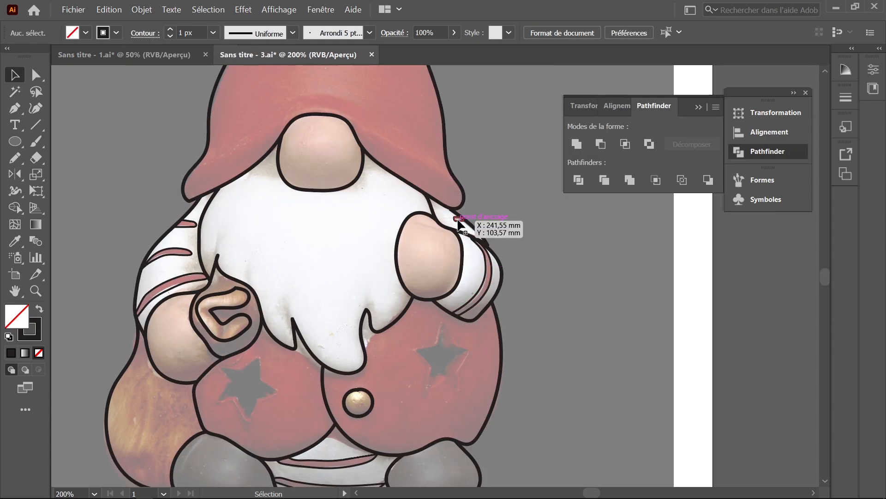
# Select all the stripe outlines on both sleeves and the lower garment, and expand their fill and stroke.
pyautogui.click(485, 281)
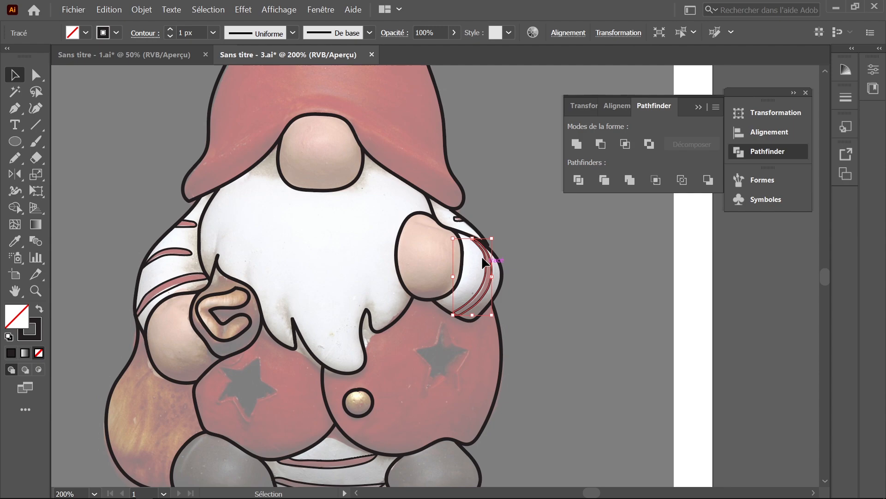
pyautogui.keyDown('shift'); pyautogui.click(458, 220); pyautogui.keyUp('shift')
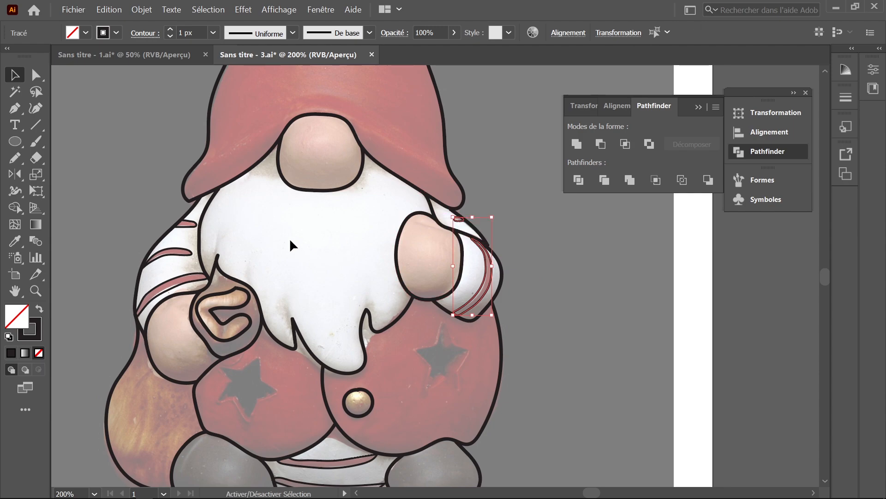
pyautogui.keyDown('shift'); pyautogui.click(189, 225); pyautogui.keyUp('shift')
pyautogui.keyDown('shift'); pyautogui.click(187, 252); pyautogui.keyUp('shift')
pyautogui.keyDown('shift'); pyautogui.click(158, 291); pyautogui.keyUp('shift')
pyautogui.keyDown('shift'); pyautogui.click(324, 364); pyautogui.keyUp('shift')
pyautogui.moveTo(340, 460); pyautogui.dragTo(322, 443)
pyautogui.keyDown('shift'); pyautogui.click(322, 390); pyautogui.keyUp('shift')
pyautogui.click(148, 12)
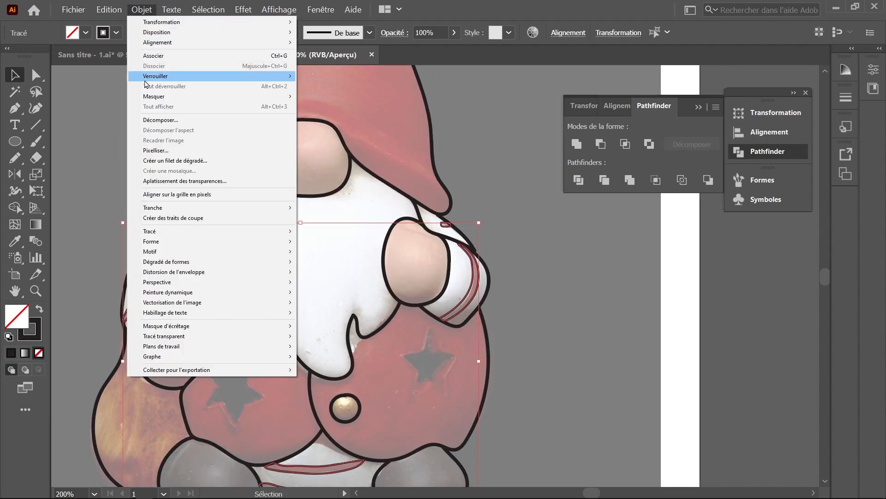
pyautogui.click(157, 121)
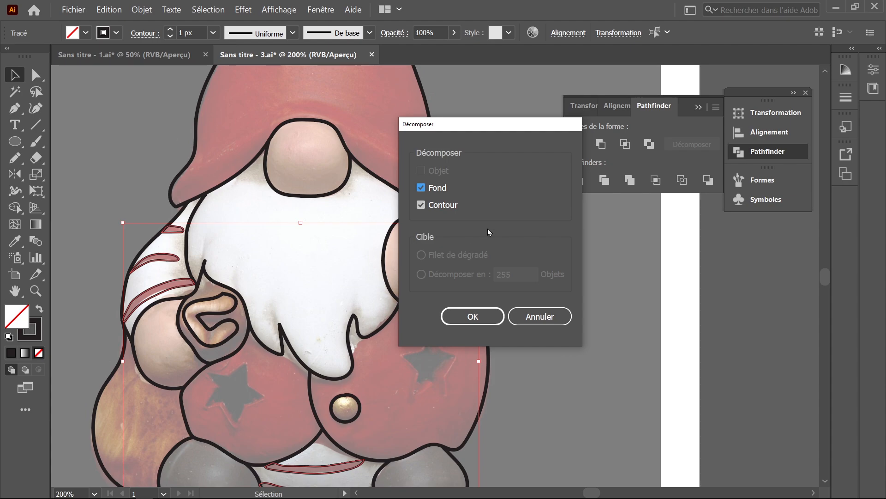
pyautogui.click(472, 319)
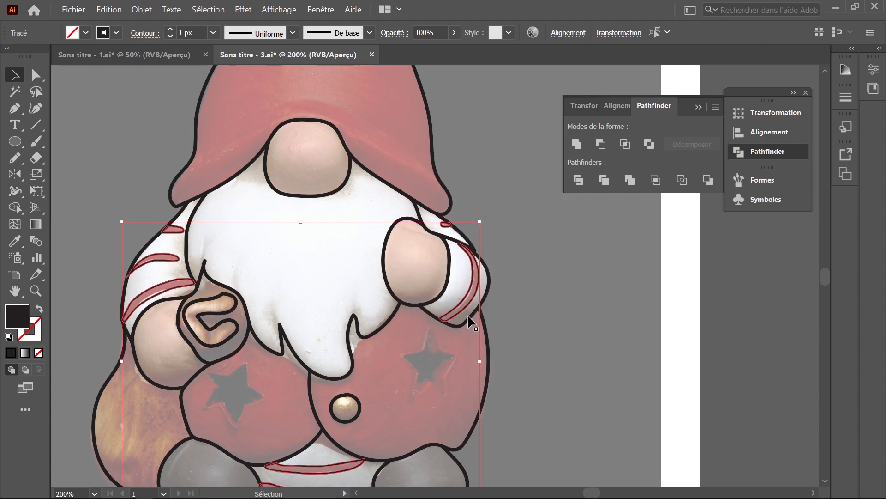
pyautogui.click(515, 254)
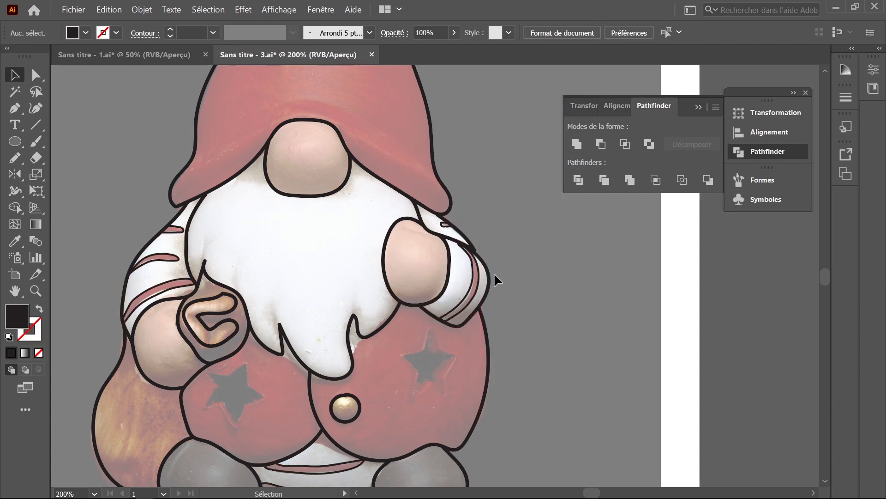
# Select the whole line drawing and merge all the expanded outlines with Pathfinder Unite.
pyautogui.scroll(2, 494, 273)
pyautogui.scroll(3, 406, 258)
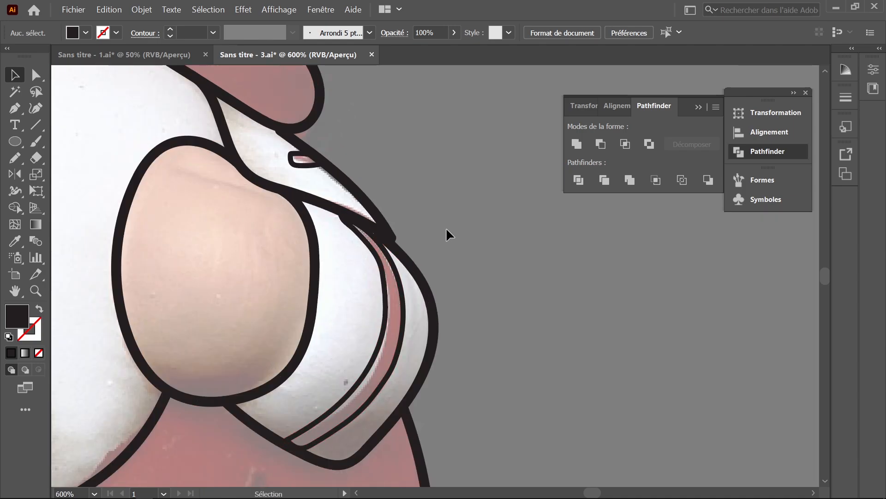
pyautogui.scroll(-4, 381, 244)
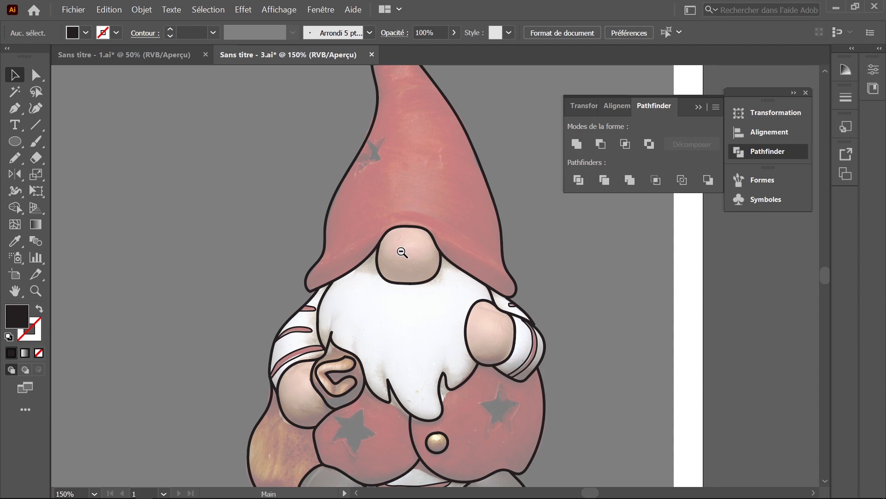
pyautogui.keyDown('ctrl'); pyautogui.keyDown('alt'); pyautogui.click(401, 251); pyautogui.keyUp('alt'); pyautogui.keyUp('ctrl')
pyautogui.moveTo(386, 249); pyautogui.dragTo(230, 225)
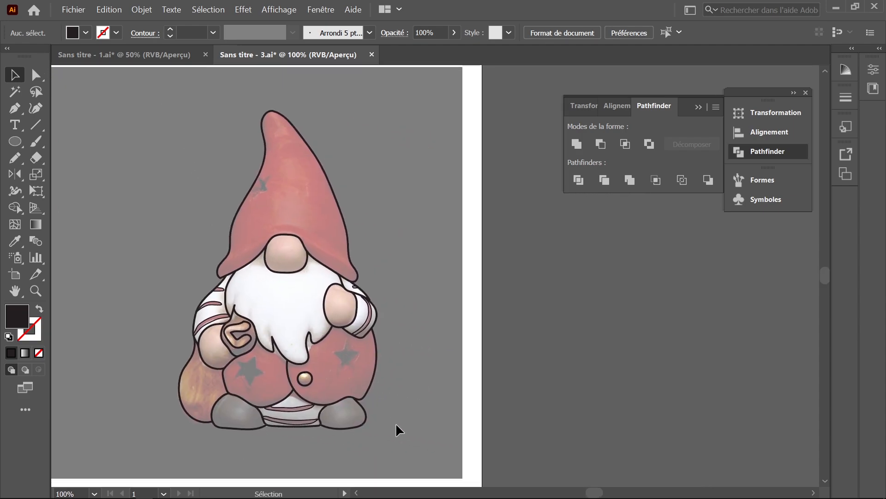
pyautogui.hotkey('ctrl', 'a')
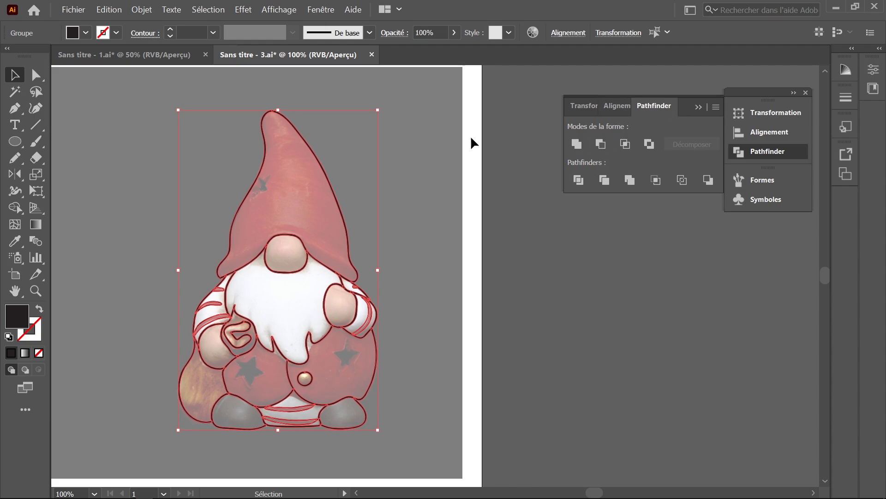
pyautogui.click(321, 9)
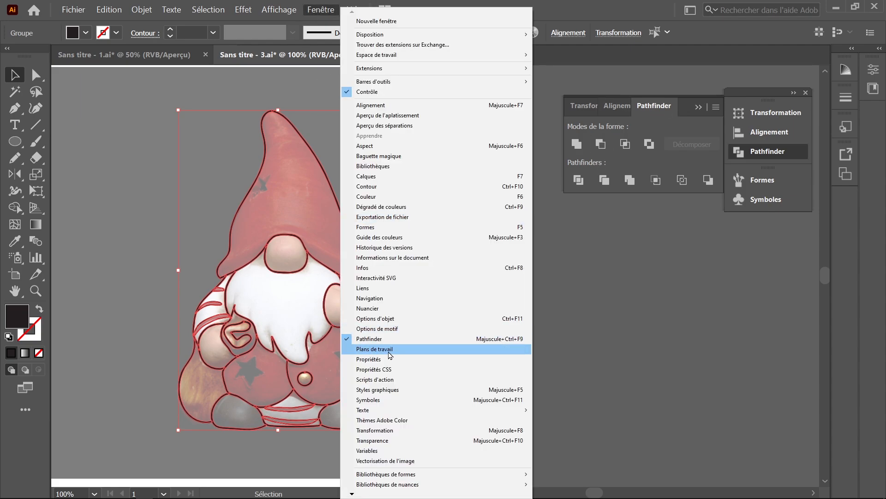
pyautogui.click(377, 339)
pyautogui.click(767, 151)
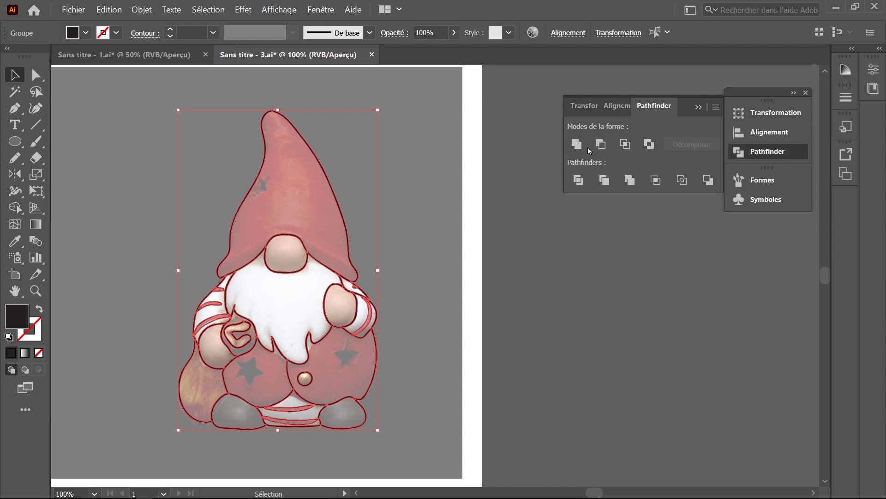
pyautogui.click(577, 145)
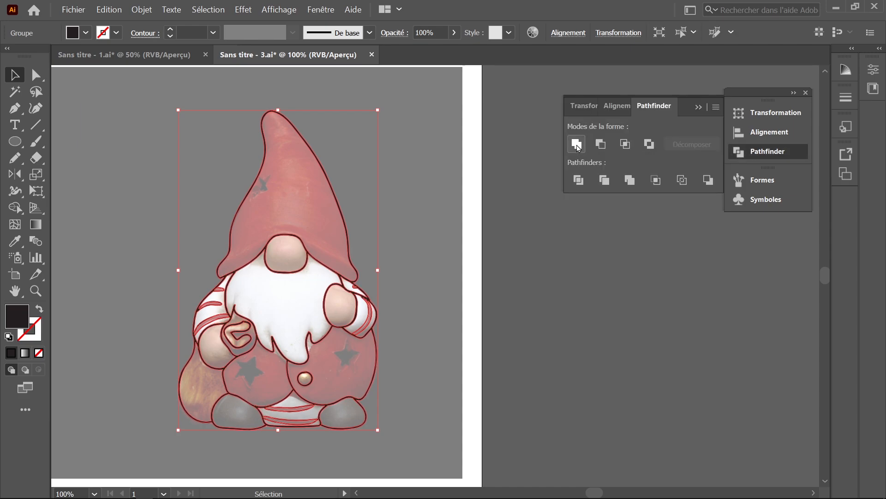
# Inspect the merged outlines around the beard and raised arm in outline view, and return to the normal preview.
pyautogui.click(405, 273)
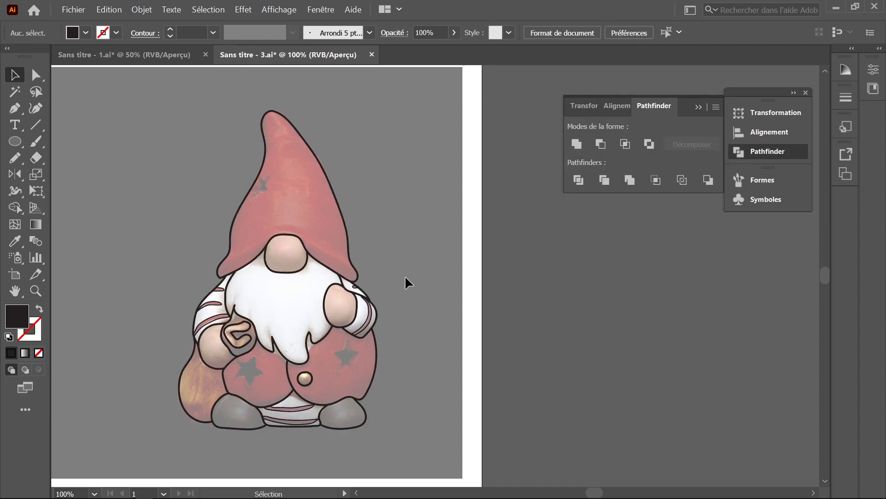
pyautogui.keyDown('ctrl'); pyautogui.click(375, 301); pyautogui.keyUp('ctrl')
pyautogui.keyDown('ctrl'); pyautogui.click(375, 301); pyautogui.keyUp('ctrl')
pyautogui.keyDown('ctrl'); pyautogui.click(411, 287); pyautogui.keyUp('ctrl')
pyautogui.moveTo(446, 254); pyautogui.dragTo(408, 368)
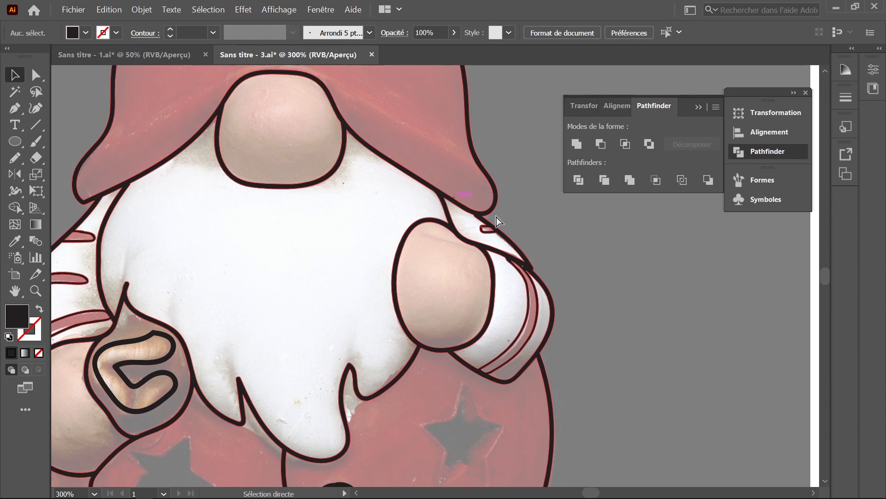
pyautogui.hotkey('ctrl', 'y')
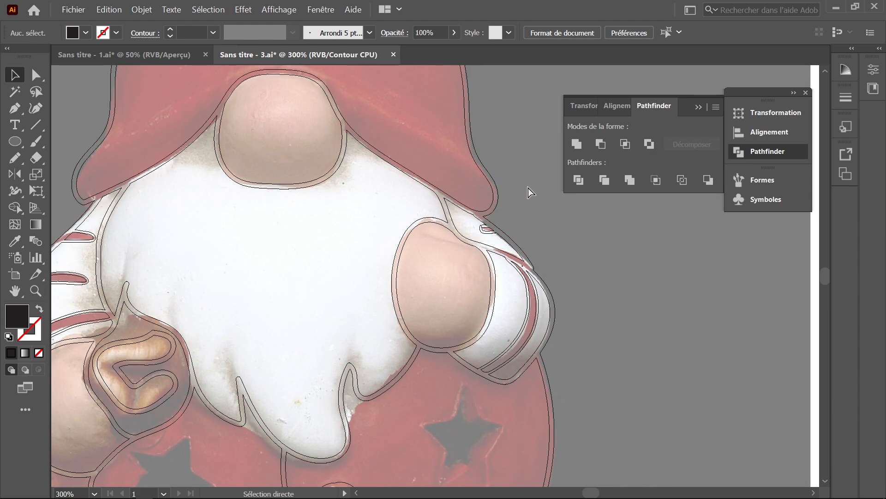
pyautogui.hotkey('ctrl', 'y')
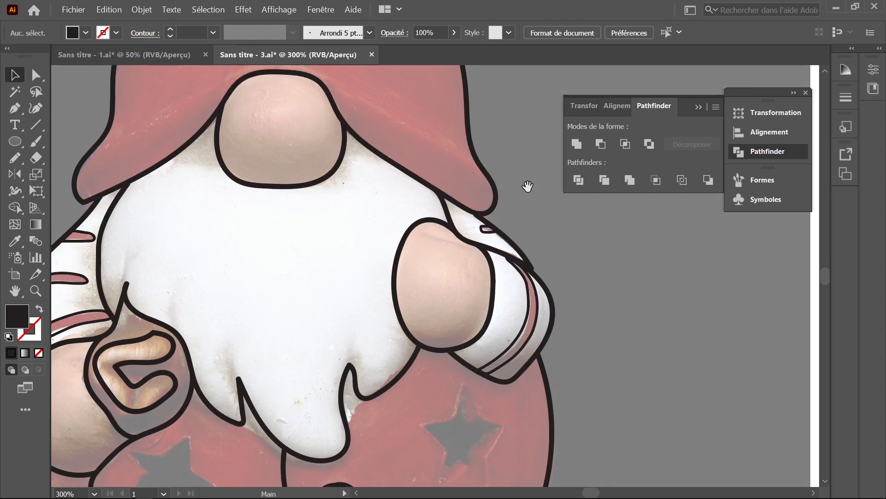
pyautogui.keyDown('ctrl'); pyautogui.keyDown('alt'); pyautogui.click(508, 221); pyautogui.keyUp('alt'); pyautogui.keyUp('ctrl')
pyautogui.keyDown('ctrl'); pyautogui.keyDown('alt'); pyautogui.click(442, 267); pyautogui.keyUp('alt'); pyautogui.keyUp('ctrl')
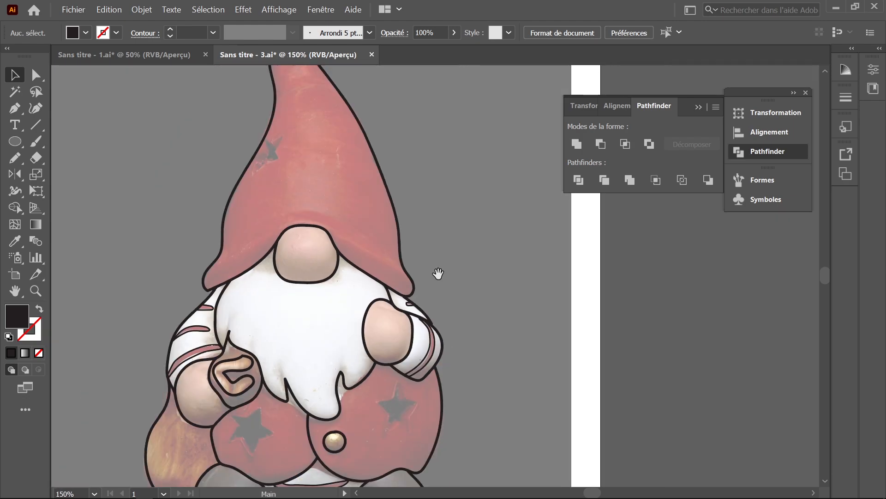
pyautogui.keyDown('ctrl'); pyautogui.keyDown('alt'); pyautogui.click(439, 273); pyautogui.keyUp('alt'); pyautogui.keyUp('ctrl')
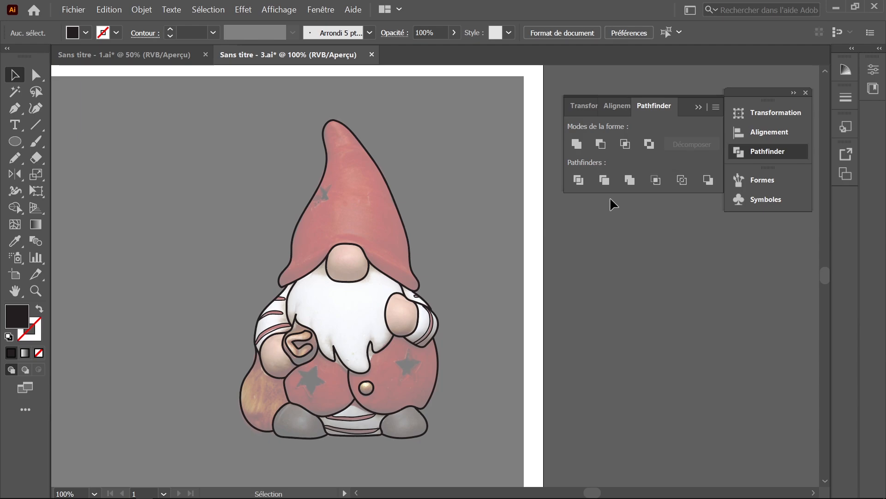
# Rename the layer holding the line drawing, Calque 2, as "traits".
pyautogui.press('F7')
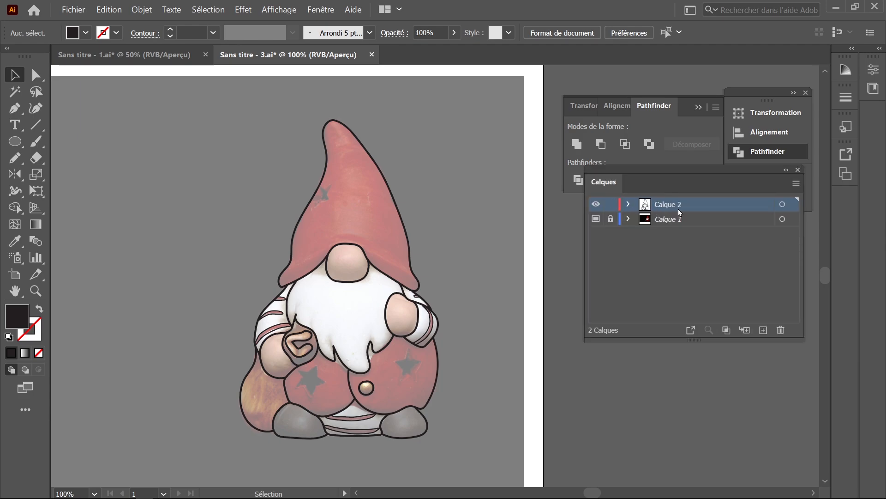
pyautogui.doubleClick(672, 204)
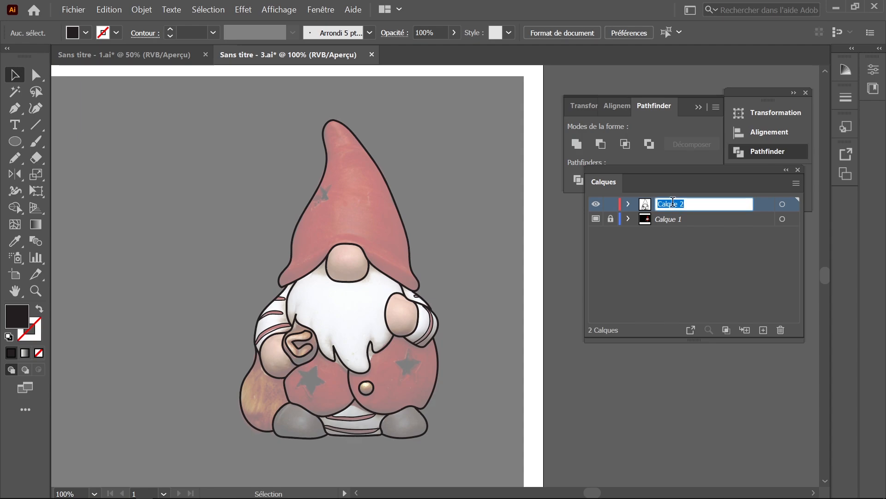
pyautogui.write('traits')
pyautogui.press('Return')
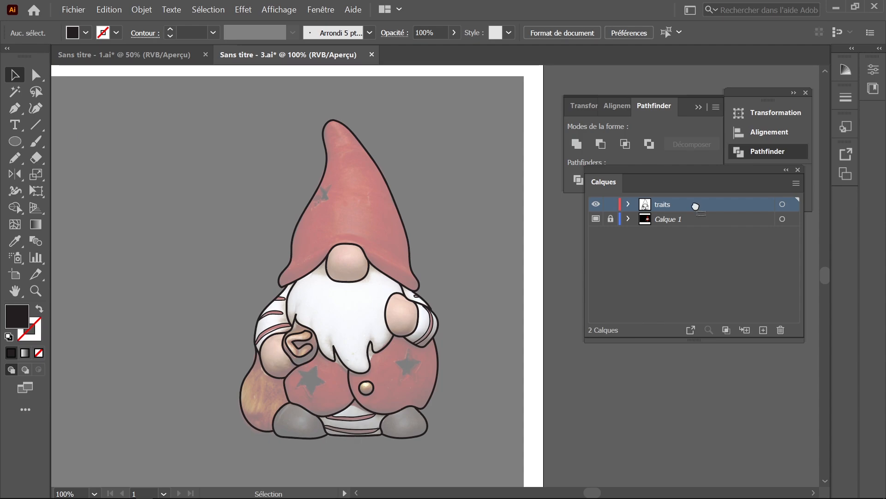
# Duplicate the traits layer and remove the "- copie" suffix from the duplicate's name.
pyautogui.moveTo(692, 204); pyautogui.dragTo(763, 332)
pyautogui.doubleClick(695, 207)
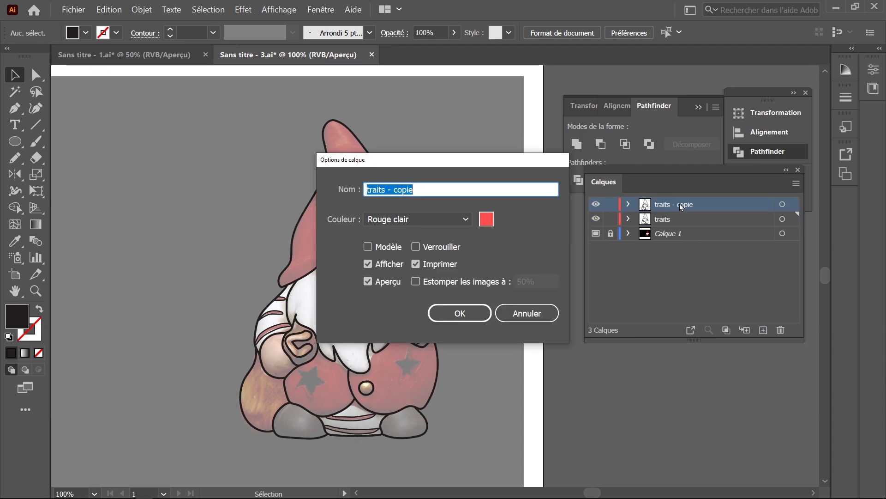
pyautogui.click(392, 191)
pyautogui.moveTo(393, 189); pyautogui.dragTo(448, 201)
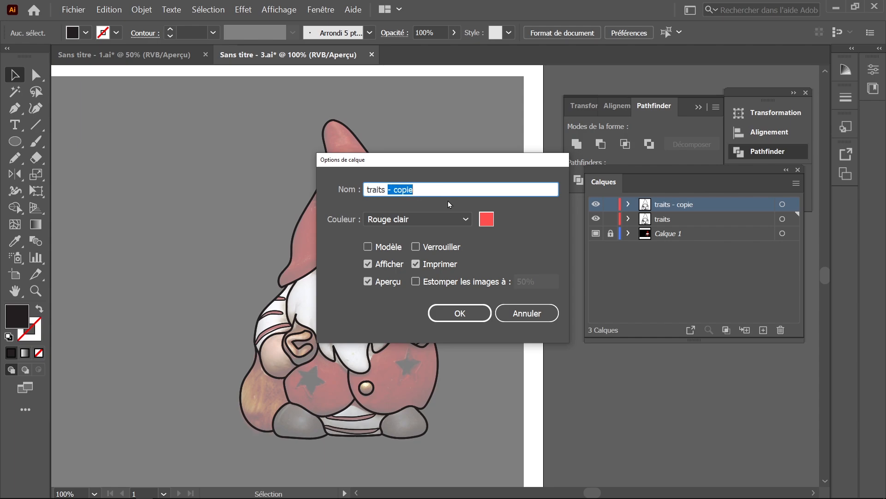
pyautogui.press('BackSpace')
pyautogui.click(459, 313)
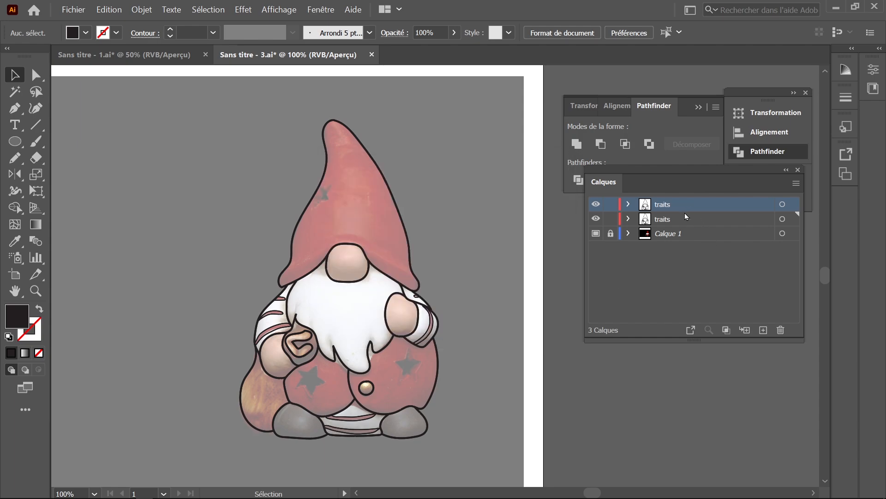
# Rename the lower traits layer as "couleur 01" and lock the upper traits layer.
pyautogui.doubleClick(660, 218)
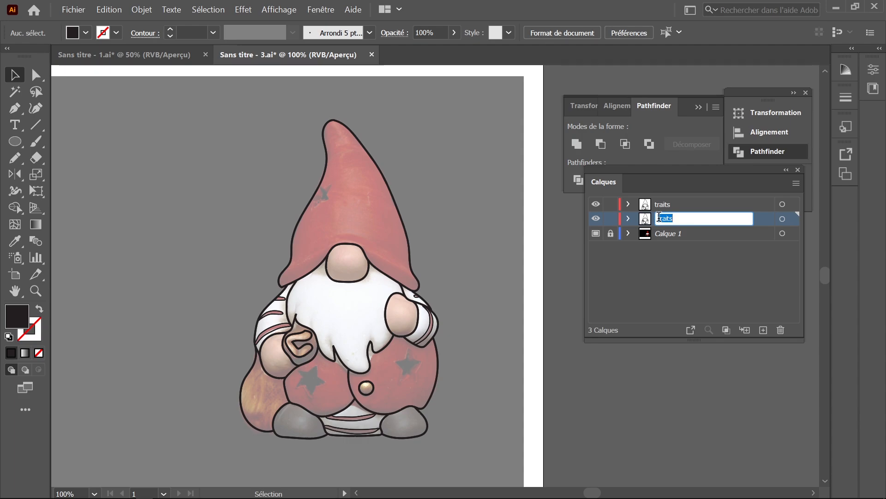
pyautogui.write('couleur 01')
pyautogui.press('Return')
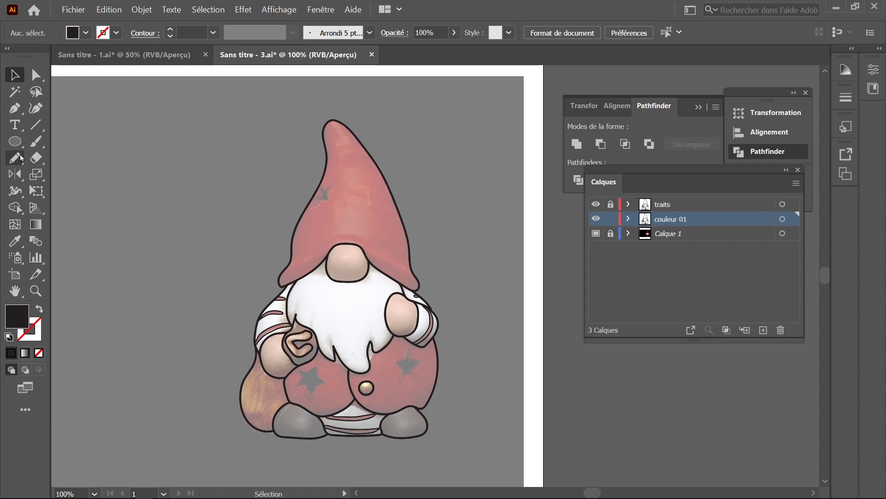
# Draw a rectangle enclosing the whole gnome on the couleur 01 layer and send it to the back.
pyautogui.moveTo(16, 142); pyautogui.dragTo(54, 145)
pyautogui.moveTo(174, 97); pyautogui.dragTo(499, 459)
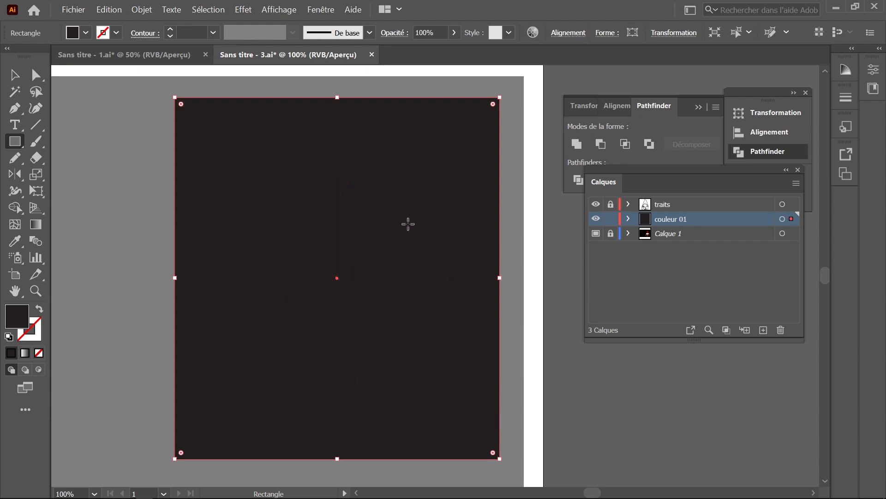
pyautogui.rightClick(367, 210)
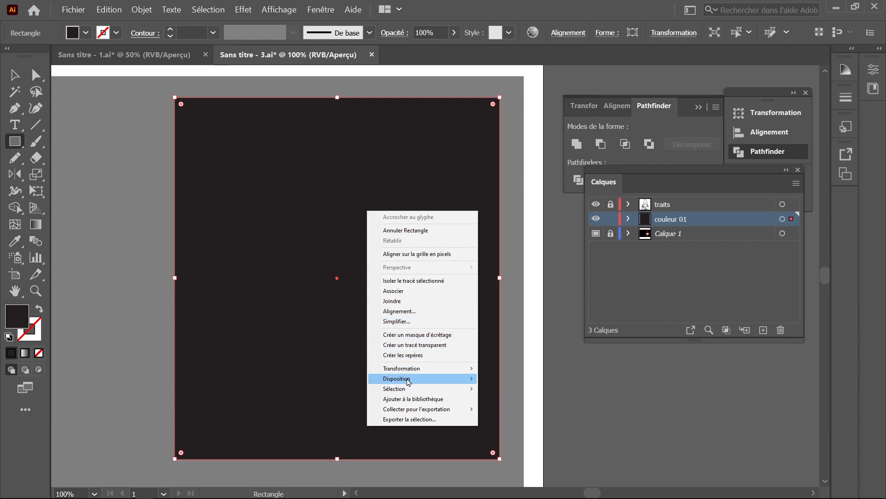
pyautogui.moveTo(408, 380)
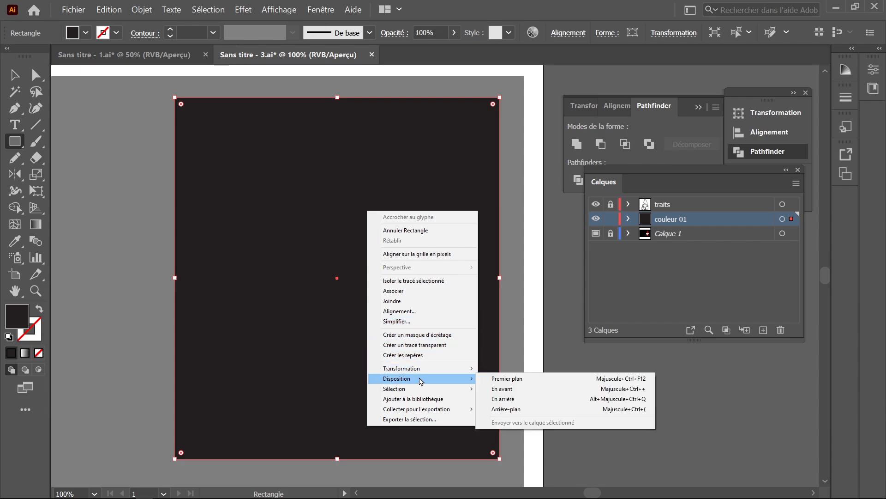
pyautogui.click(521, 415)
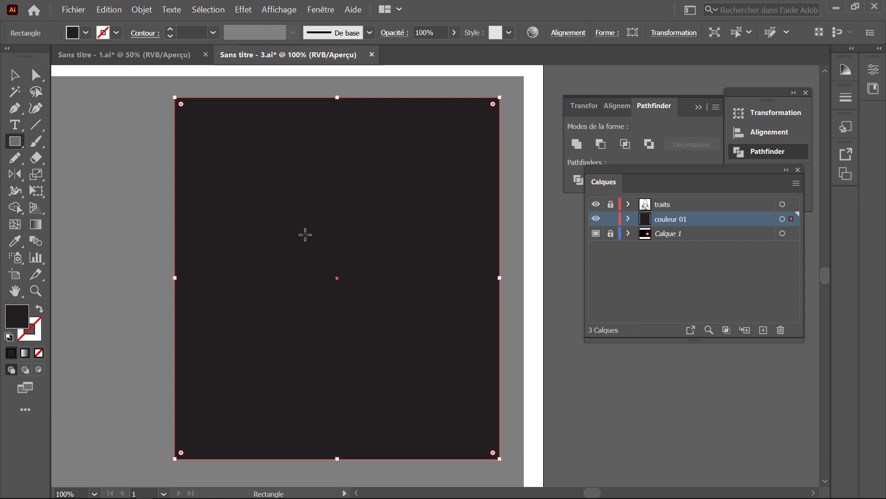
# Fill the rectangle with the hat's red, sampled from the photo in outline view, and return to preview.
pyautogui.hotkey('ctrl', 'y')
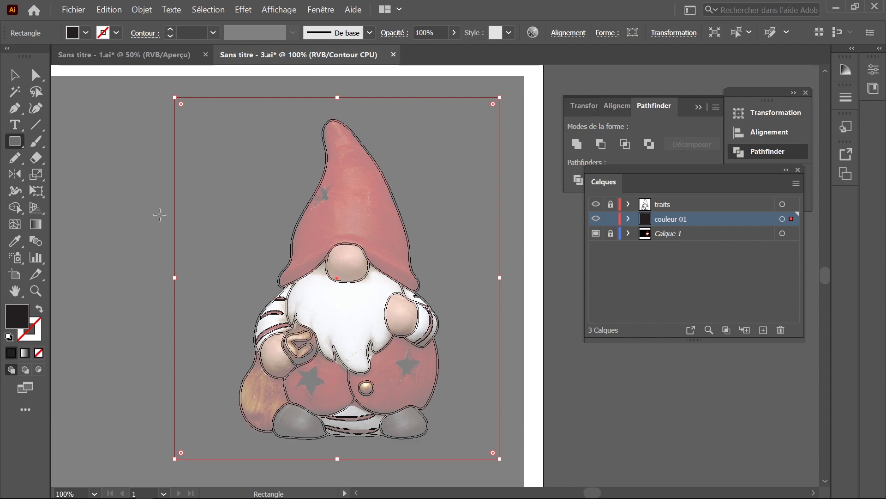
pyautogui.click(23, 240)
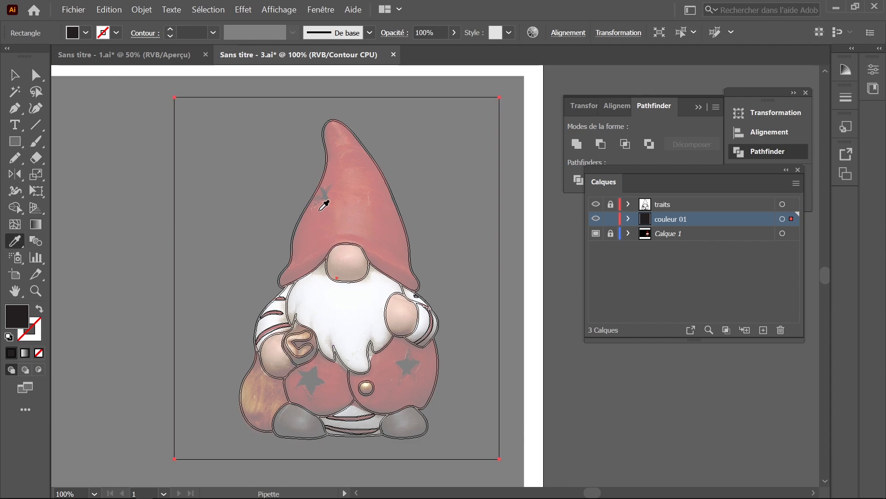
pyautogui.scroll(2, 369, 228)
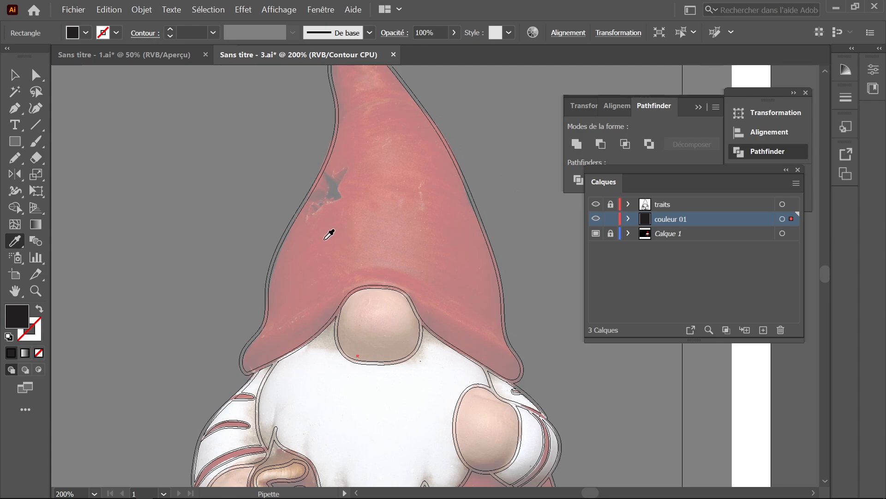
pyautogui.click(325, 239)
pyautogui.hotkey('ctrl', 'y')
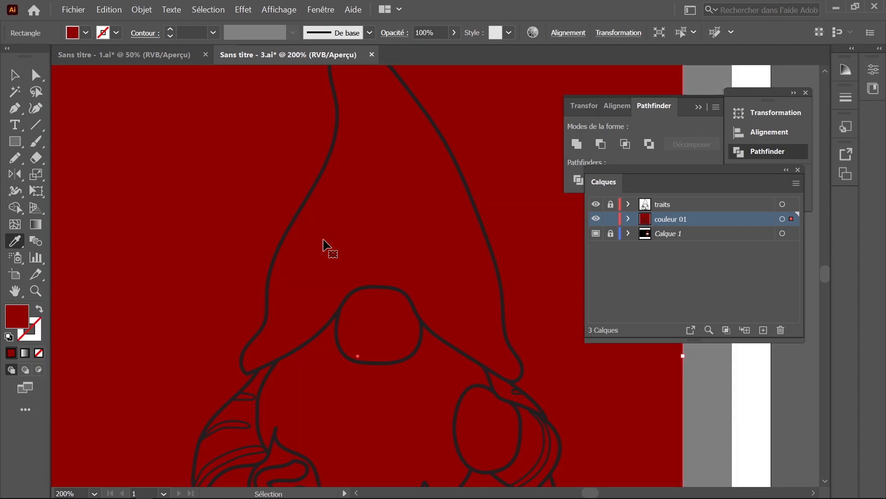
# Check the line copy over the red rectangle with the traits layer hidden, and make that layer visible again.
pyautogui.click(18, 76)
pyautogui.keyDown('ctrl'); pyautogui.keyDown('alt'); pyautogui.click(386, 264); pyautogui.keyUp('alt'); pyautogui.keyUp('ctrl')
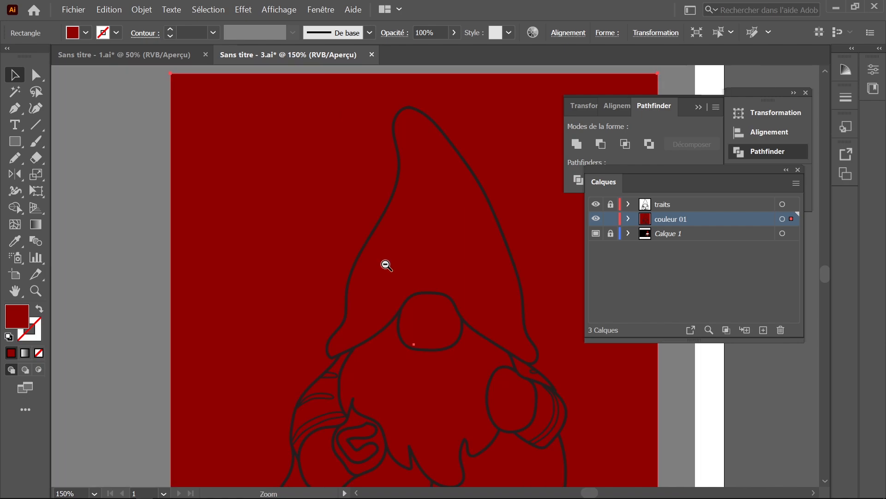
pyautogui.keyDown('ctrl'); pyautogui.keyDown('alt'); pyautogui.click(386, 263); pyautogui.keyUp('alt'); pyautogui.keyUp('ctrl')
pyautogui.moveTo(367, 262); pyautogui.dragTo(281, 234)
pyautogui.click(257, 268)
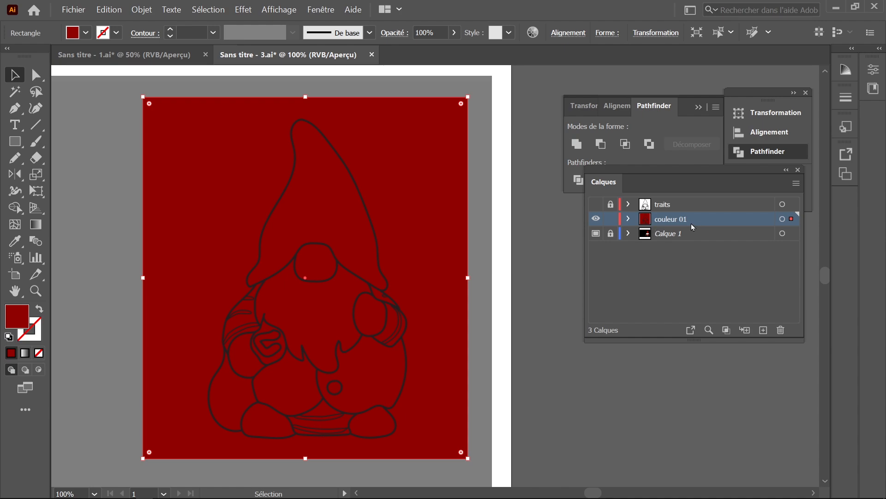
pyautogui.click(595, 205)
# Select everything on the couleur 01 layer and split it with Pathfinder Divide.
pyautogui.moveTo(654, 106); pyautogui.dragTo(538, 103)
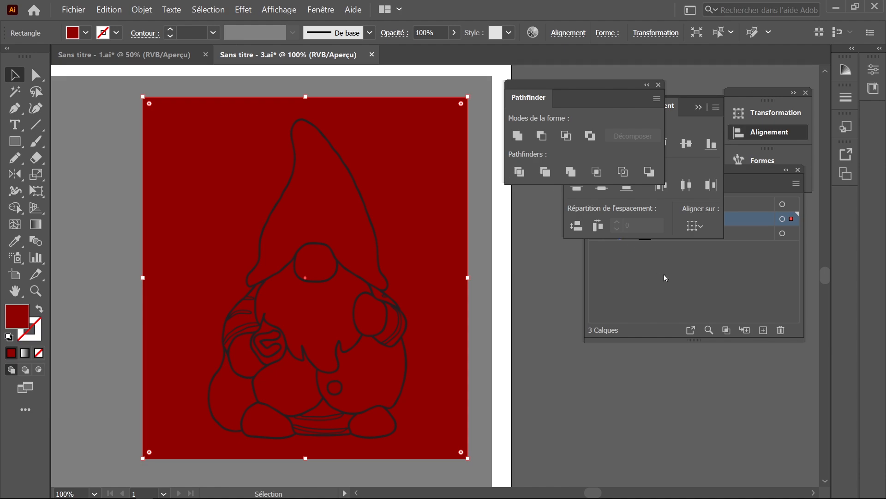
pyautogui.click(748, 245)
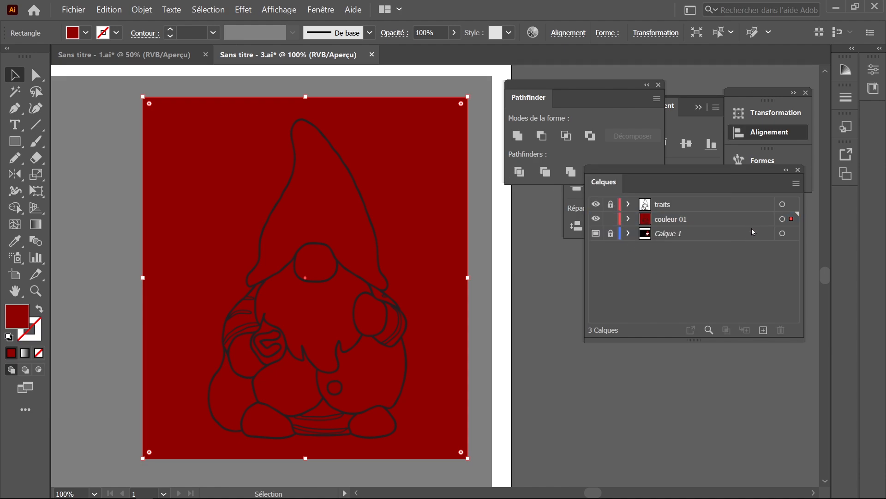
pyautogui.click(793, 222)
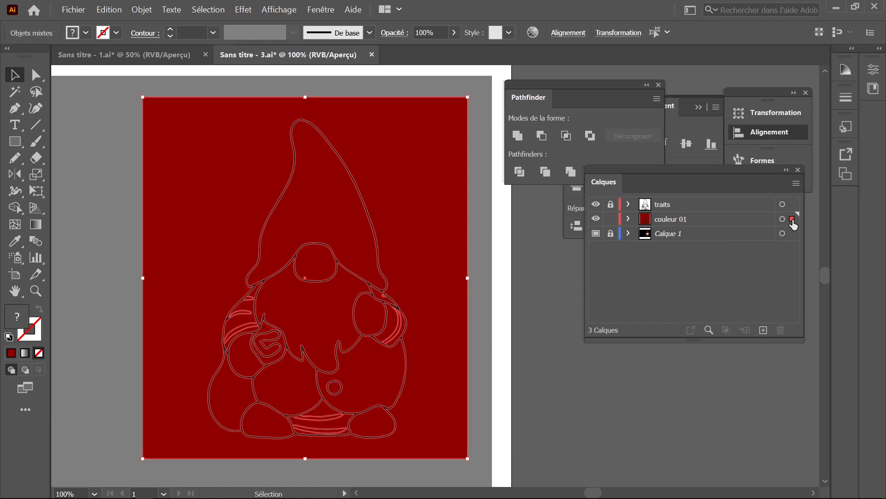
pyautogui.click(519, 172)
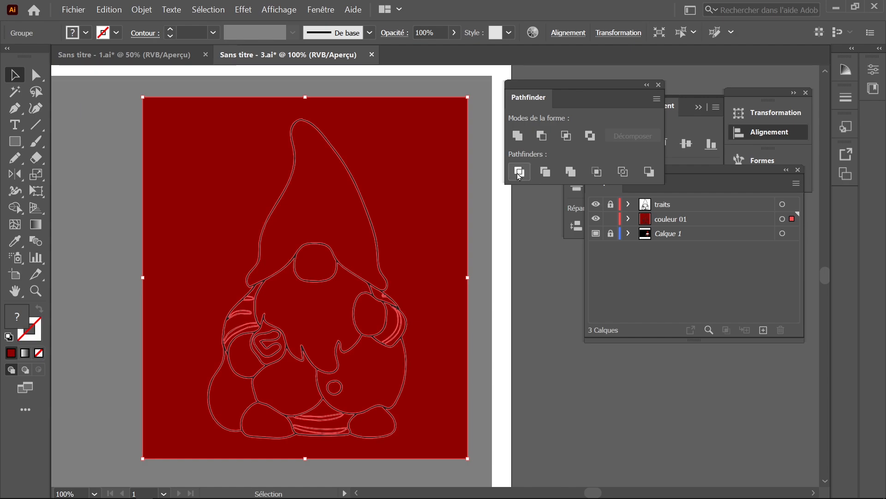
# Isolate the divided group, delete the red area outside the gnome's silhouette, and leave isolation mode.
pyautogui.doubleClick(229, 144)
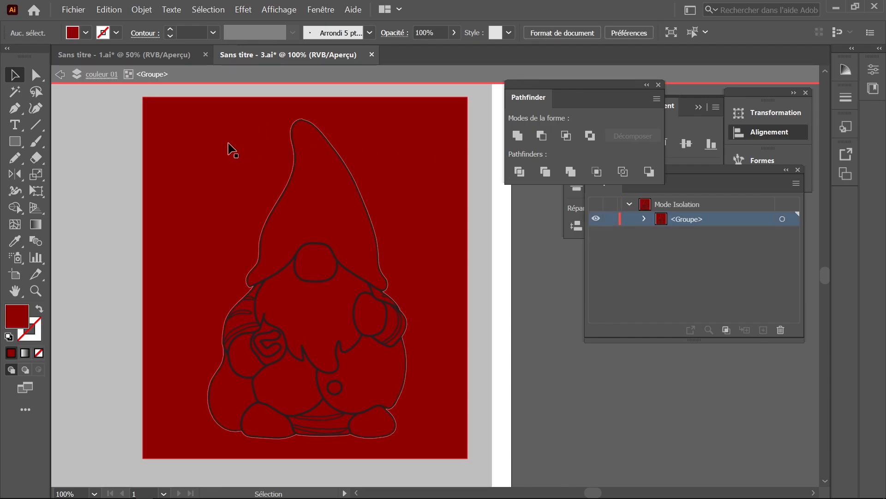
pyautogui.click(230, 147)
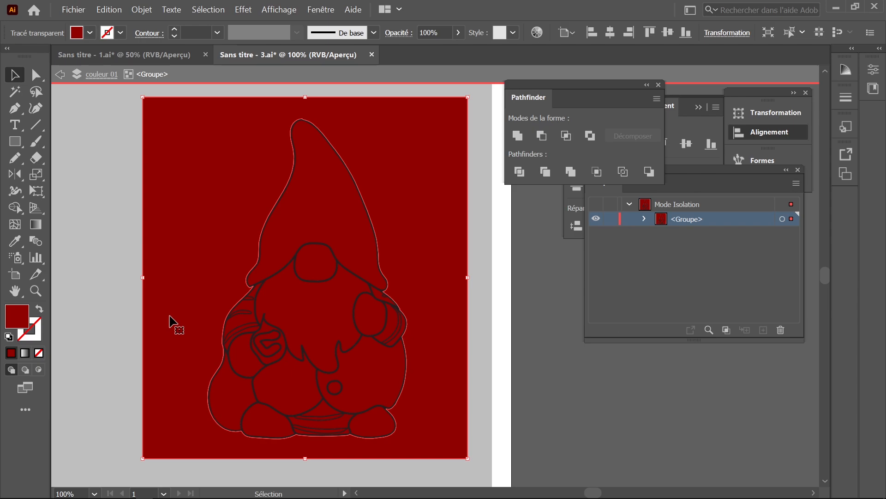
pyautogui.press('Delete')
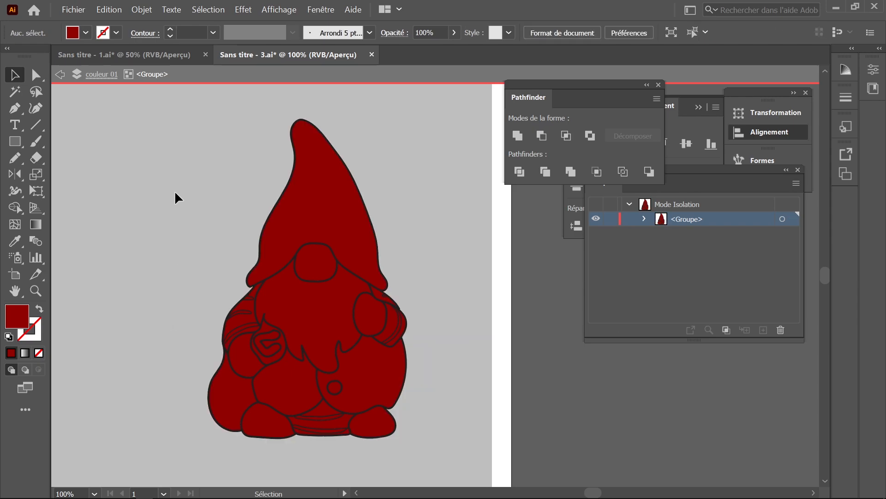
pyautogui.click(186, 77)
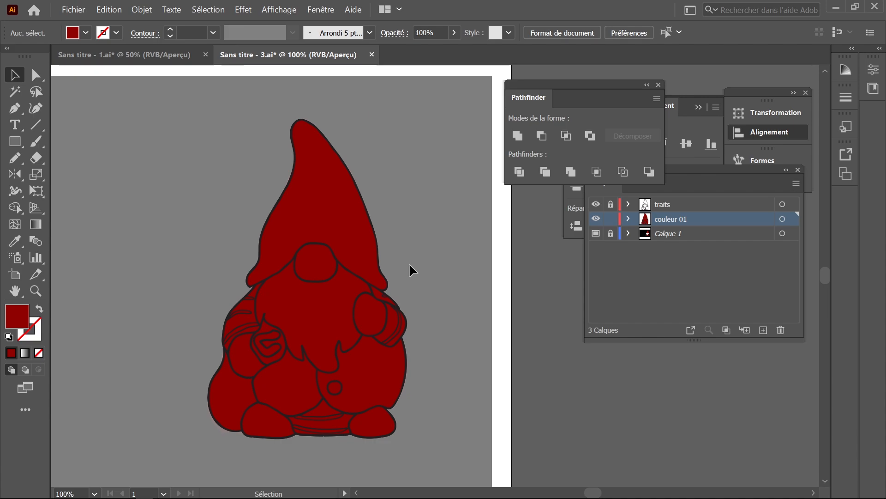
# Switch to outline view, open the swatches for the document, and delete all the unused ones.
pyautogui.hotkey('ctrl', 'y')
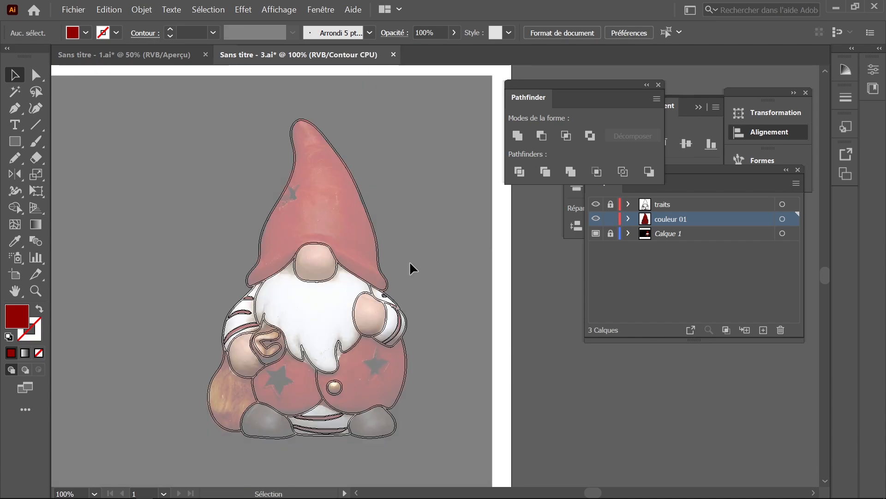
pyautogui.hotkey('ctrl', '+')
pyautogui.hotkey('ctrl', '+')
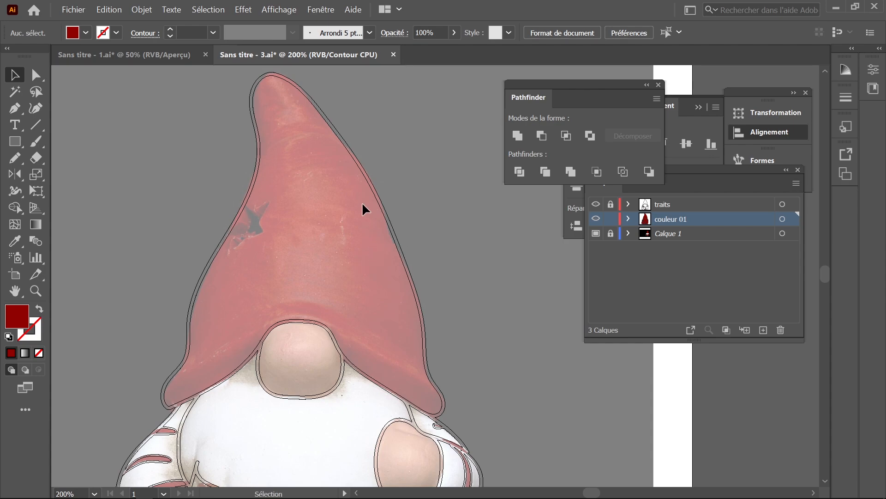
pyautogui.click(321, 9)
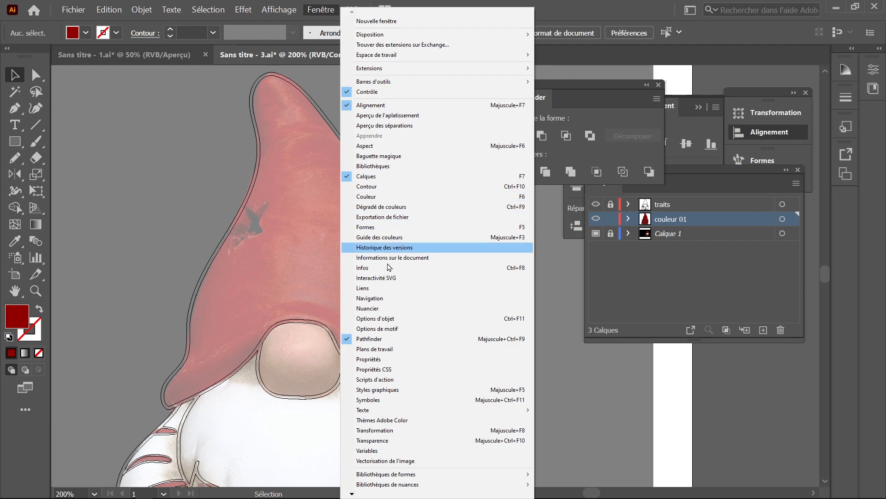
pyautogui.click(386, 309)
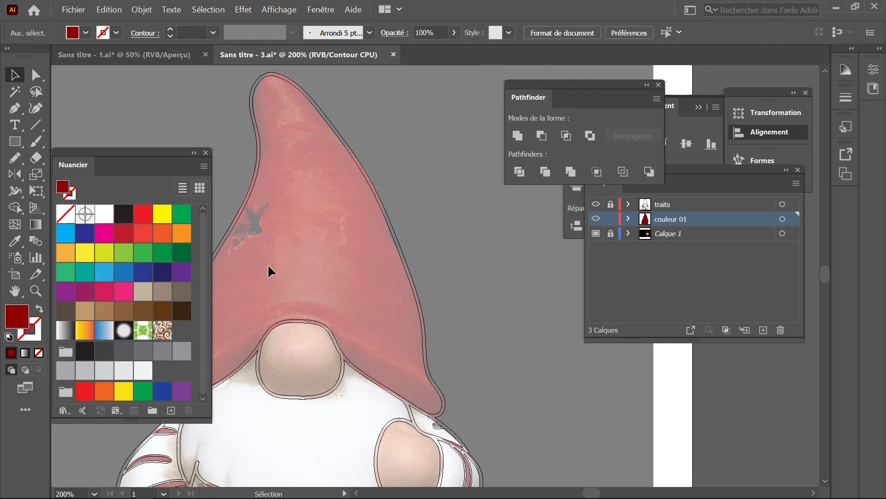
pyautogui.moveTo(152, 154); pyautogui.dragTo(239, 117)
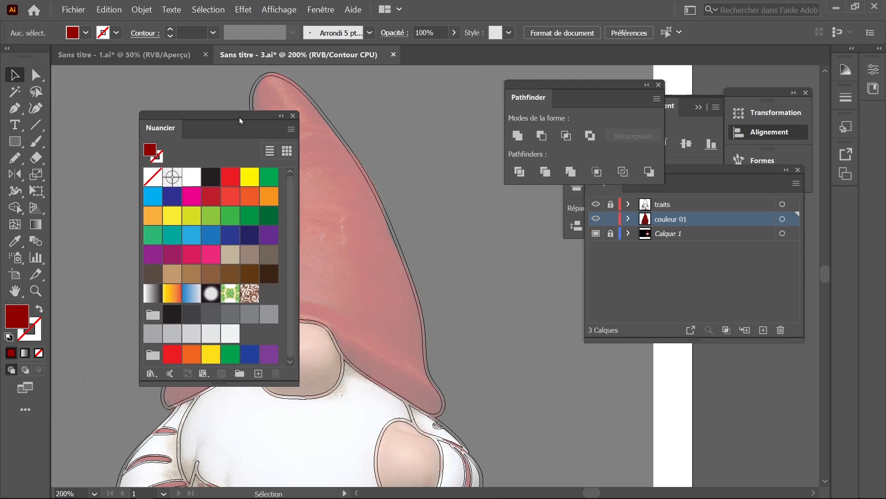
pyautogui.click(292, 129)
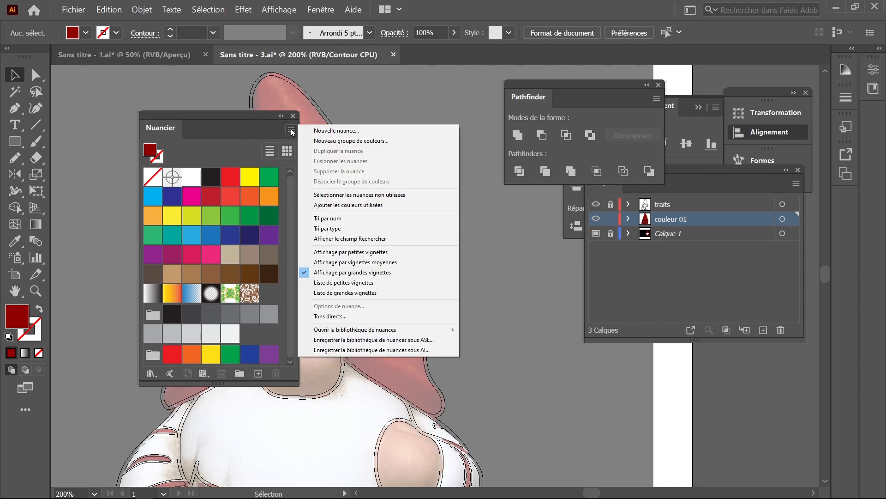
pyautogui.click(343, 196)
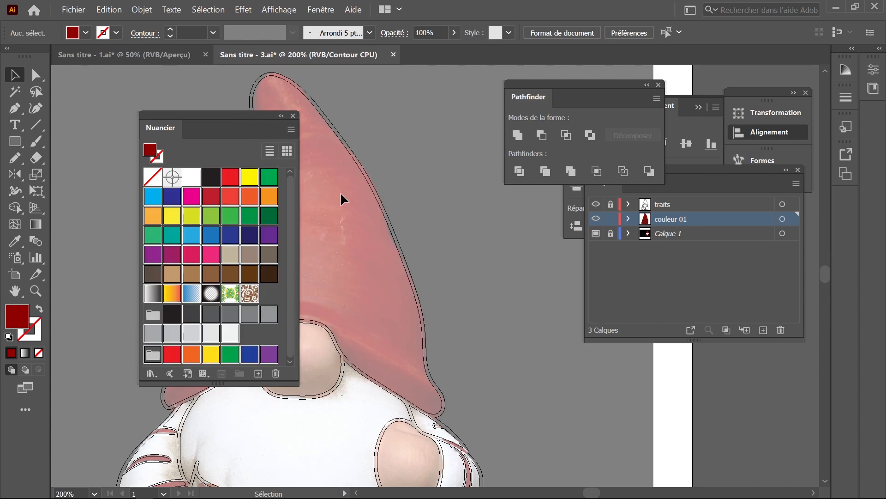
pyautogui.click(275, 377)
pyautogui.click(434, 270)
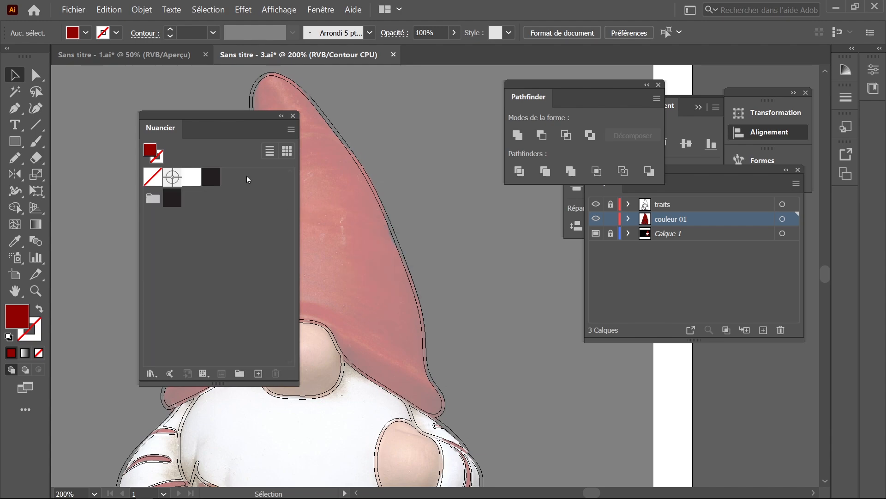
# Save the current dark red fill, R=143 V=1 B=0, as a new global swatch.
pyautogui.moveTo(206, 116); pyautogui.dragTo(711, 263)
pyautogui.scroll(-5, 250, 280)
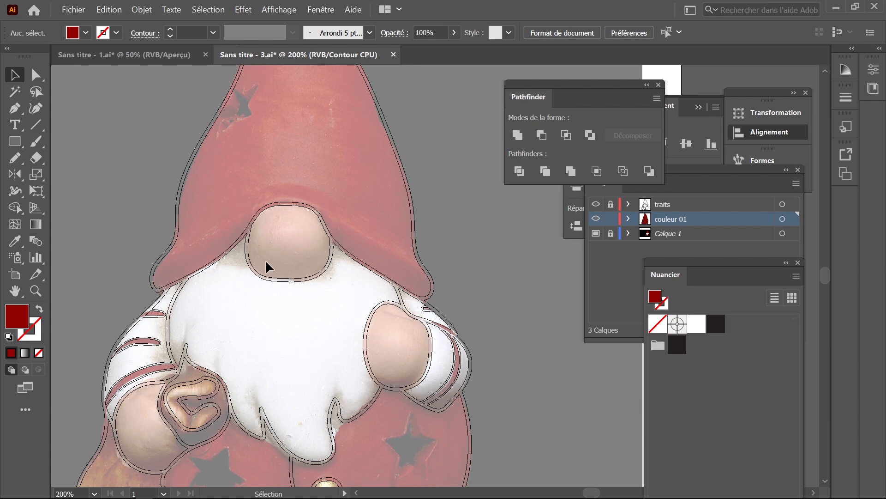
pyautogui.scroll(-4, 283, 253)
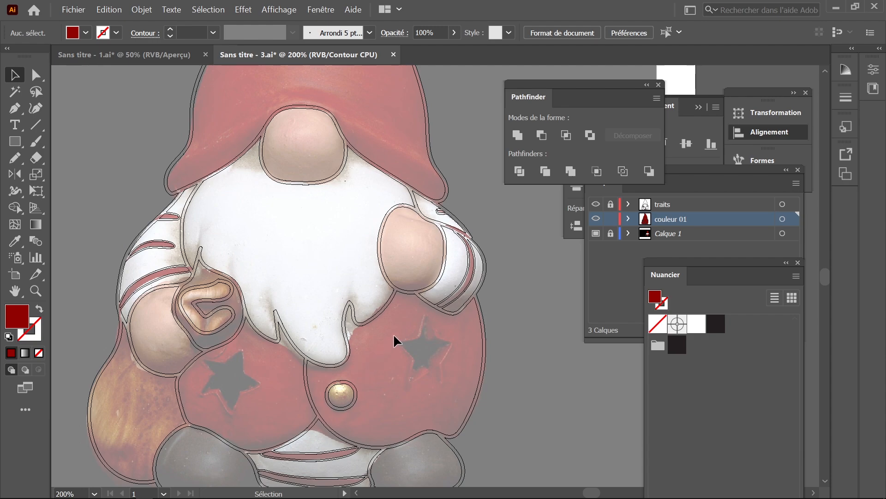
pyautogui.moveTo(394, 333); pyautogui.dragTo(374, 260)
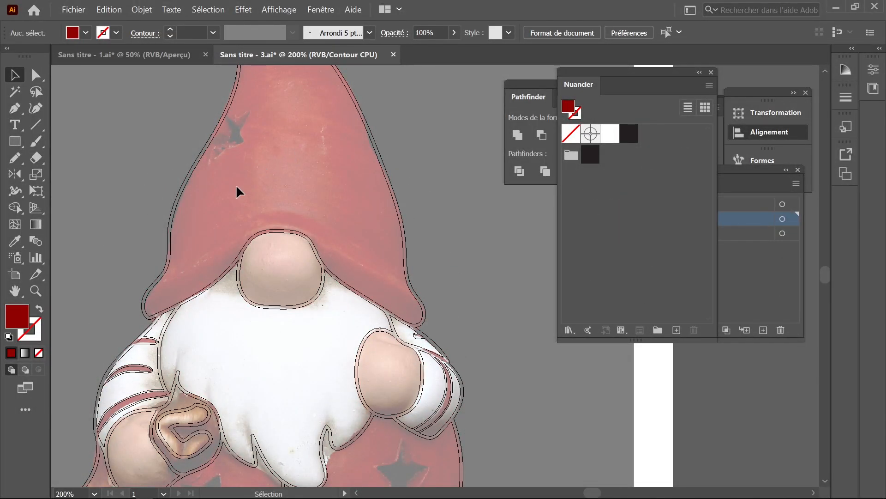
pyautogui.hotkey('ctrl', 'y')
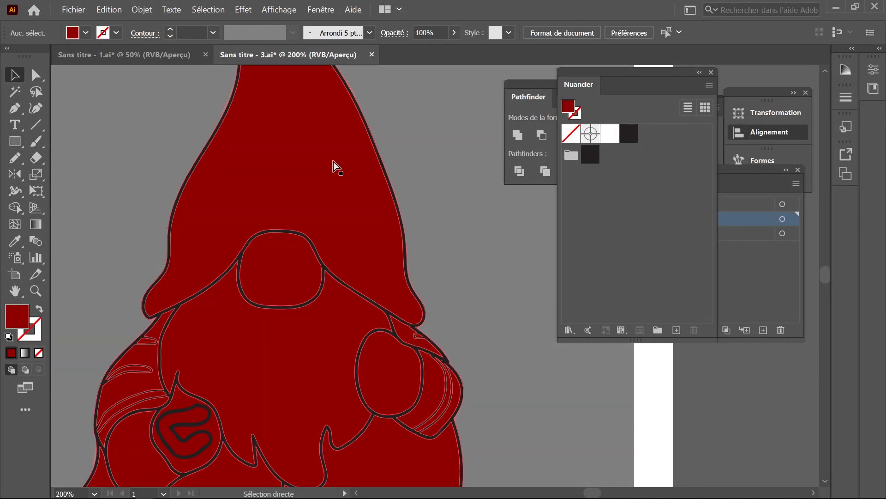
pyautogui.hotkey('ctrl', 'y')
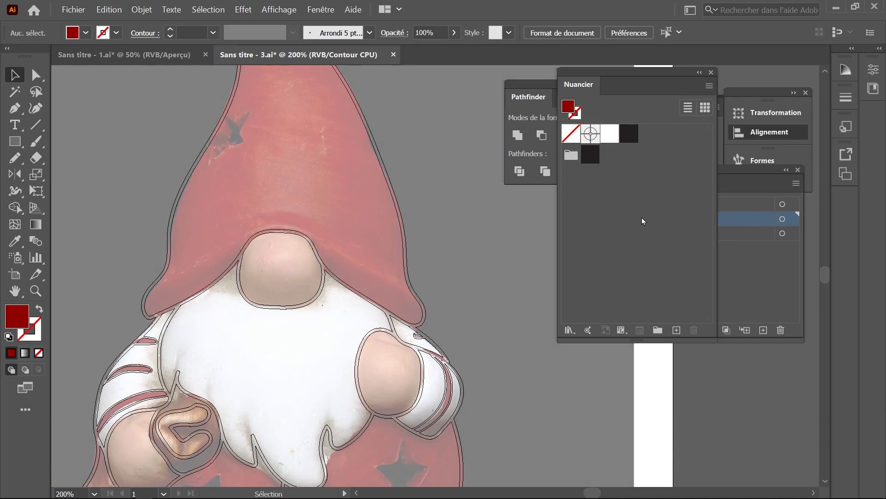
pyautogui.click(675, 329)
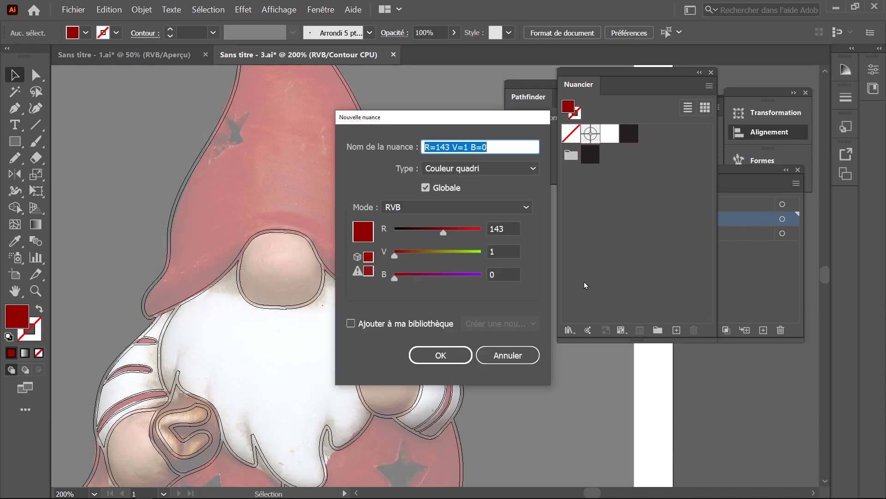
pyautogui.click(441, 355)
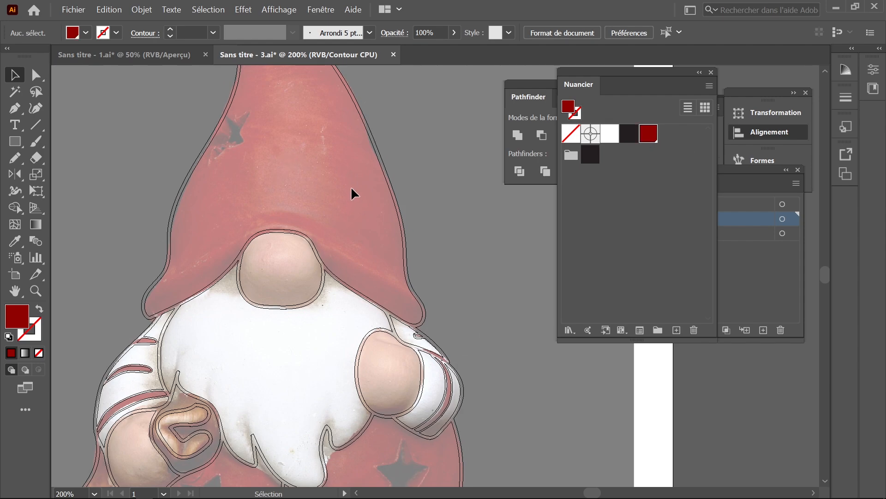
# Sample a lighter red from the middle of the hat in the photo and save it as a new swatch.
pyautogui.press('ctrl')
pyautogui.click(15, 241)
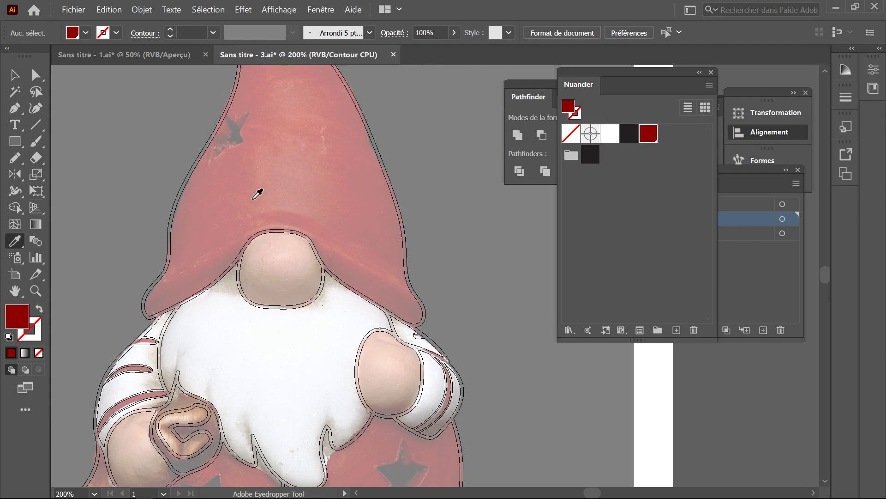
pyautogui.click(282, 179)
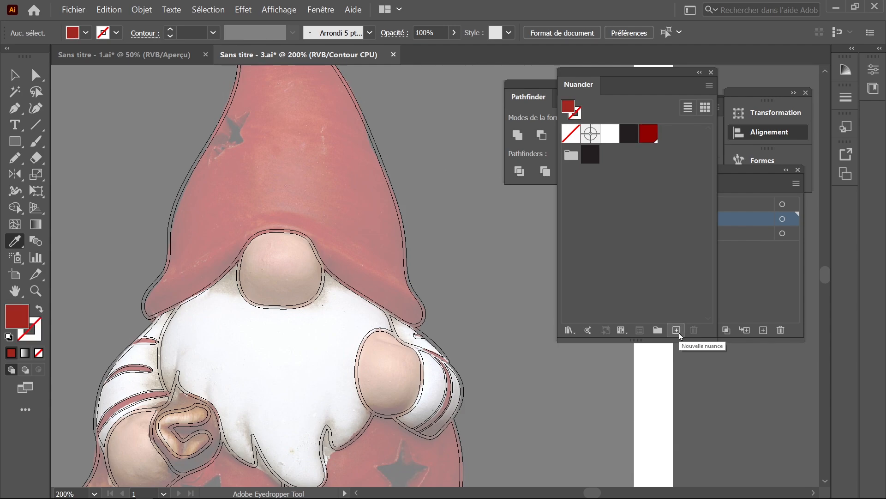
pyautogui.click(677, 330)
pyautogui.click(443, 354)
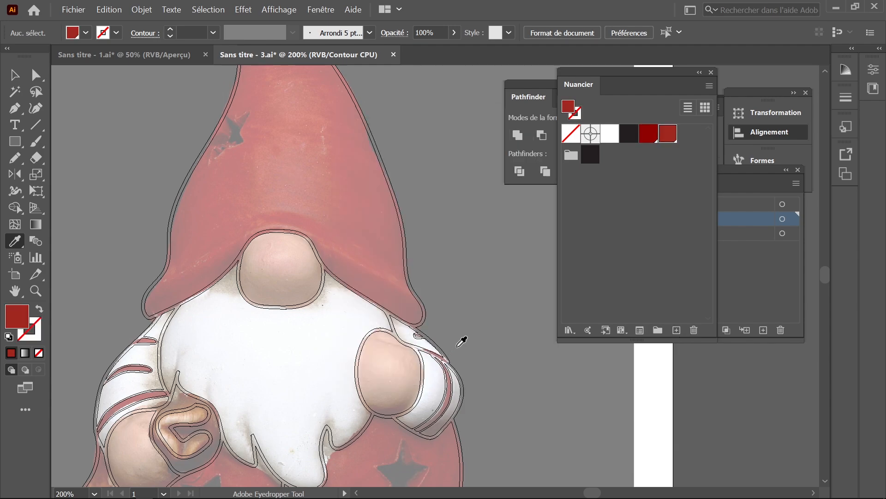
# Enable "Remplir les nouveaux contours au crayon" in the Pencil tool options.
pyautogui.press('v')
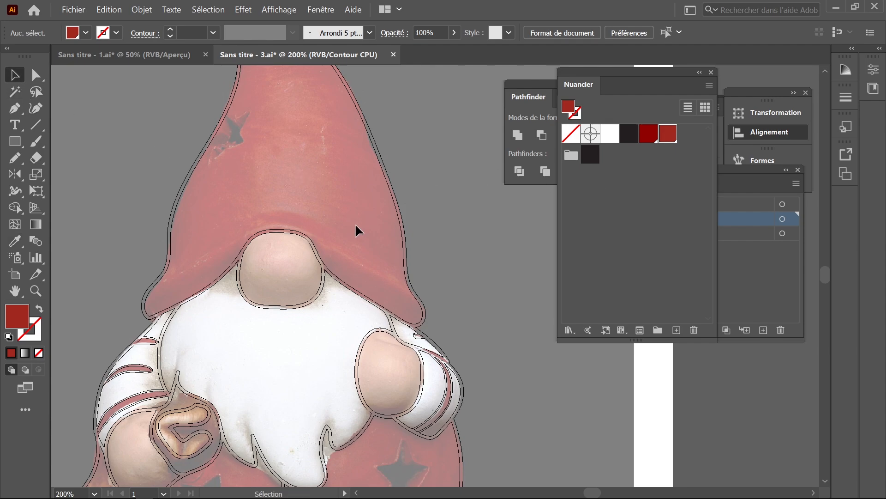
pyautogui.scroll(-5, 348, 262)
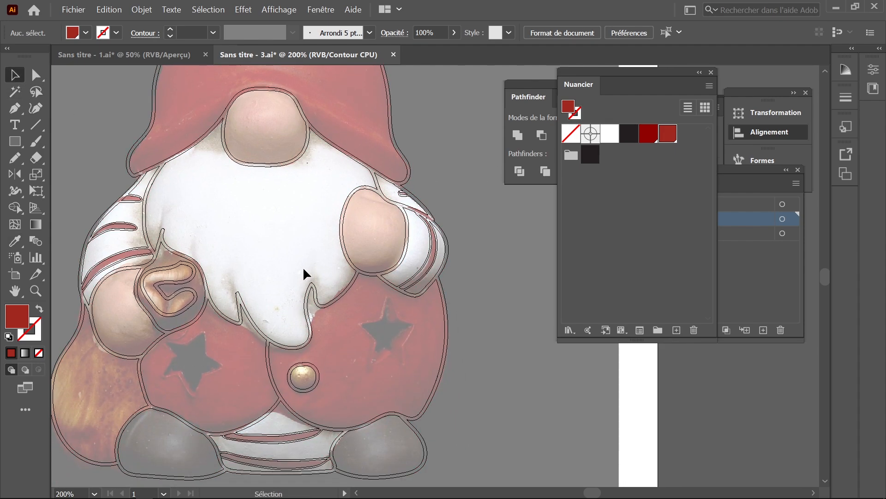
pyautogui.scroll(5, 302, 267)
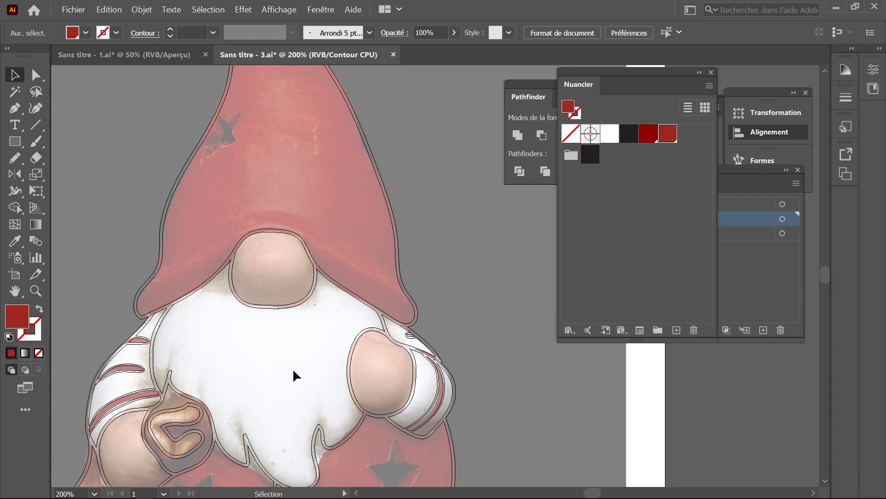
pyautogui.scroll(3, 335, 230)
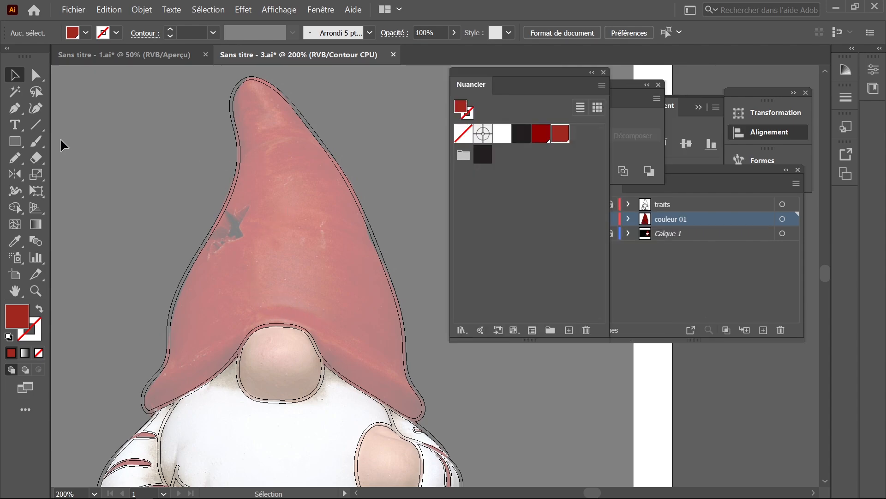
pyautogui.doubleClick(17, 159)
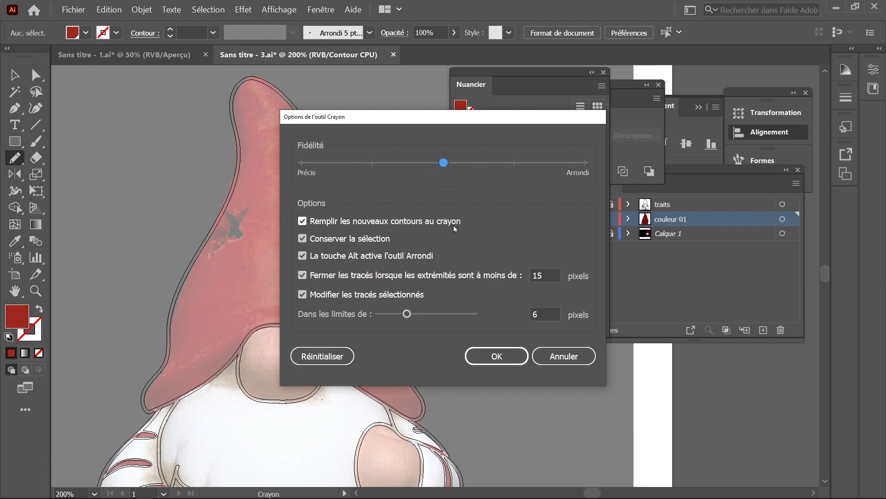
pyautogui.click(497, 355)
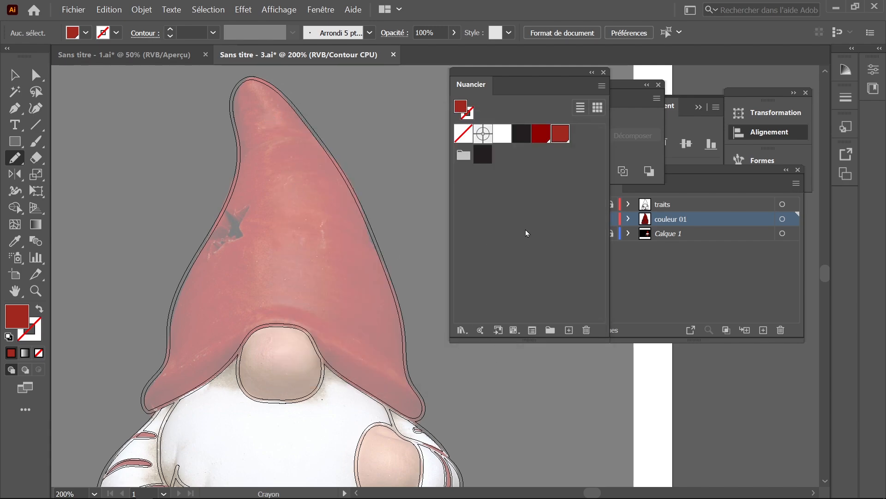
# Draw jagged lighter red highlight shapes on the hat's tip and down its middle with the Pencil tool.
pyautogui.click(560, 139)
pyautogui.moveTo(253, 80)
pyautogui.mouseDown()
pyautogui.moveTo(282, 117)
pyautogui.moveTo(264, 120)
pyautogui.moveTo(252, 80)
pyautogui.mouseUp()
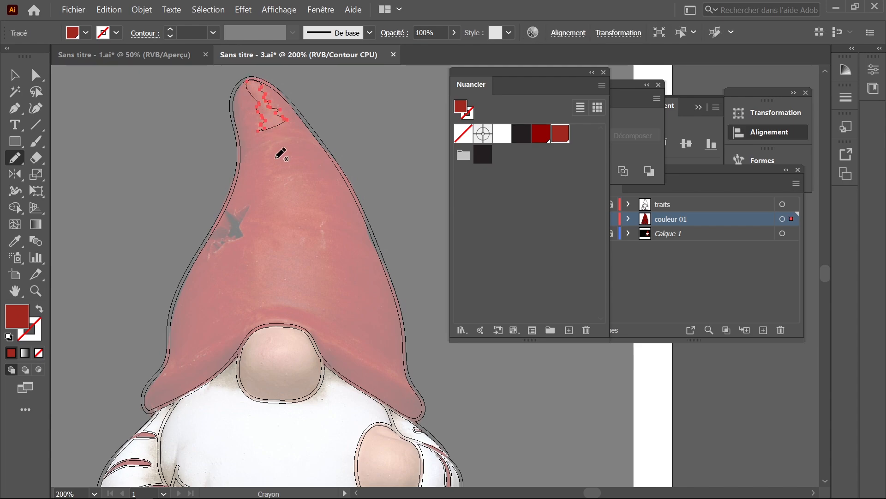
pyautogui.moveTo(269, 135)
pyautogui.mouseDown()
pyautogui.moveTo(291, 135)
pyautogui.moveTo(266, 156)
pyautogui.moveTo(305, 184)
pyautogui.moveTo(329, 226)
pyautogui.moveTo(337, 270)
pyautogui.moveTo(325, 320)
pyautogui.moveTo(261, 304)
pyautogui.moveTo(270, 192)
pyautogui.moveTo(269, 136)
pyautogui.mouseUp()
# Draw the lighter red highlights along the hat's brim with the Pencil tool, check them in preview, and deselect.
pyautogui.moveTo(309, 271); pyautogui.dragTo(311, 224)
pyautogui.keyDown('ctrl'); pyautogui.click(285, 294); pyautogui.keyUp('ctrl')
pyautogui.moveTo(391, 282)
pyautogui.mouseDown()
pyautogui.moveTo(195, 262)
pyautogui.moveTo(197, 235)
pyautogui.moveTo(275, 235)
pyautogui.moveTo(404, 309)
pyautogui.moveTo(278, 241)
pyautogui.moveTo(188, 239)
pyautogui.mouseUp()
pyautogui.moveTo(143, 244)
pyautogui.mouseDown()
pyautogui.moveTo(189, 224)
pyautogui.moveTo(197, 246)
pyautogui.mouseUp()
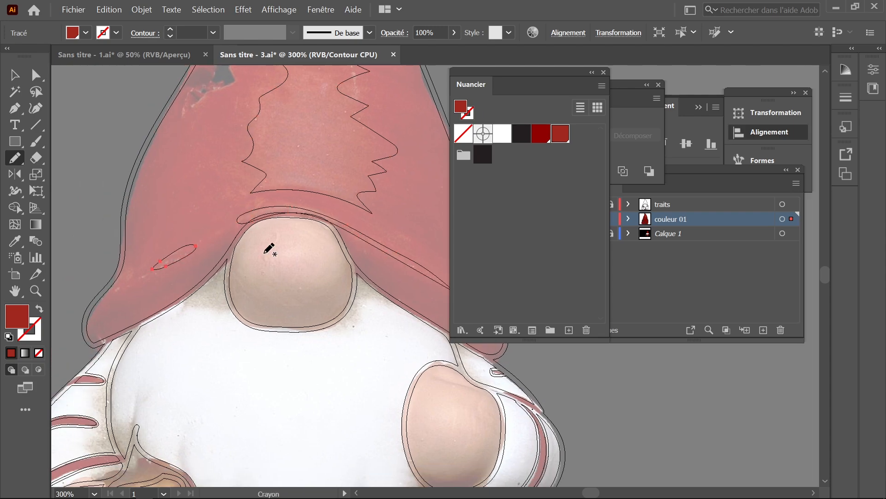
pyautogui.hotkey('ctrl', 'y')
pyautogui.keyDown('ctrl'); pyautogui.keyDown('alt'); pyautogui.click(314, 261); pyautogui.keyUp('alt'); pyautogui.keyUp('ctrl')
pyautogui.keyDown('ctrl'); pyautogui.keyDown('alt'); pyautogui.click(313, 262); pyautogui.keyUp('alt'); pyautogui.keyUp('ctrl')
pyautogui.moveTo(358, 264); pyautogui.dragTo(140, 257)
pyautogui.press('v')
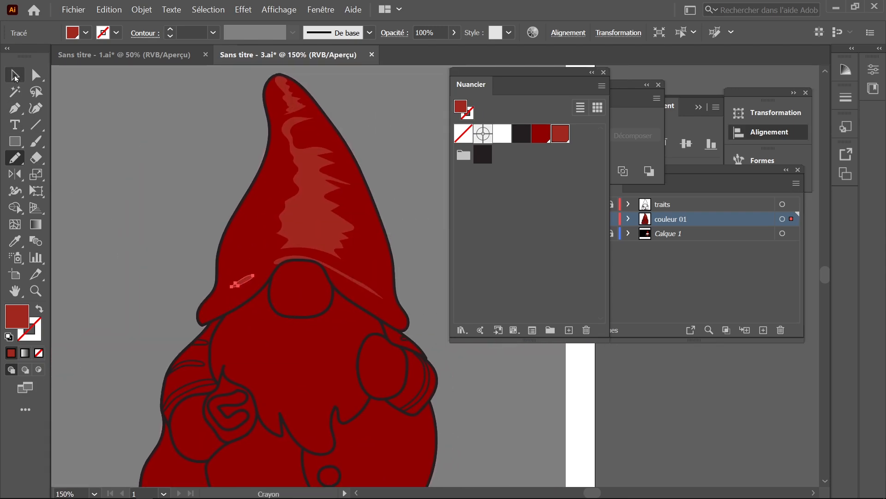
pyautogui.click(101, 157)
# Return to outline view and draw a lighter red highlight on the buttoned jacket half, beside the beard's tip.
pyautogui.hotkey('ctrl', 'y')
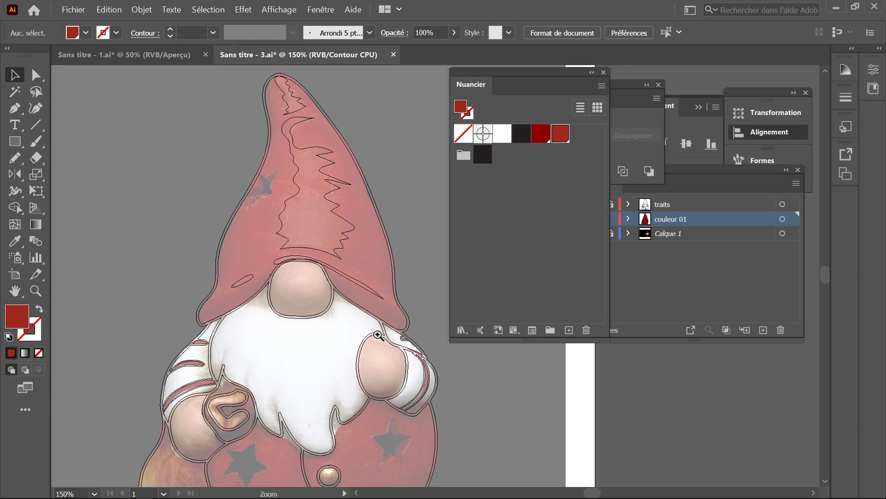
pyautogui.keyDown('ctrl'); pyautogui.click(376, 333); pyautogui.keyUp('ctrl')
pyautogui.keyDown('ctrl'); pyautogui.click(376, 334); pyautogui.keyUp('ctrl')
pyautogui.moveTo(319, 289); pyautogui.dragTo(104, 154)
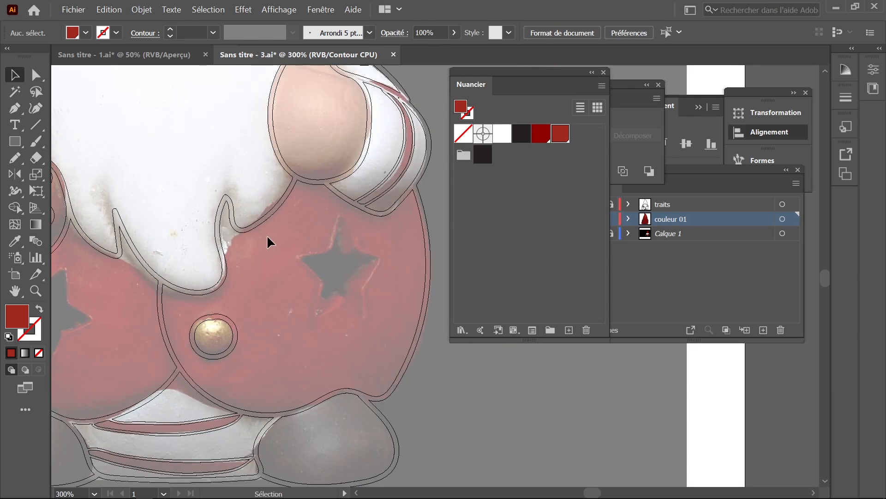
pyautogui.press('n')
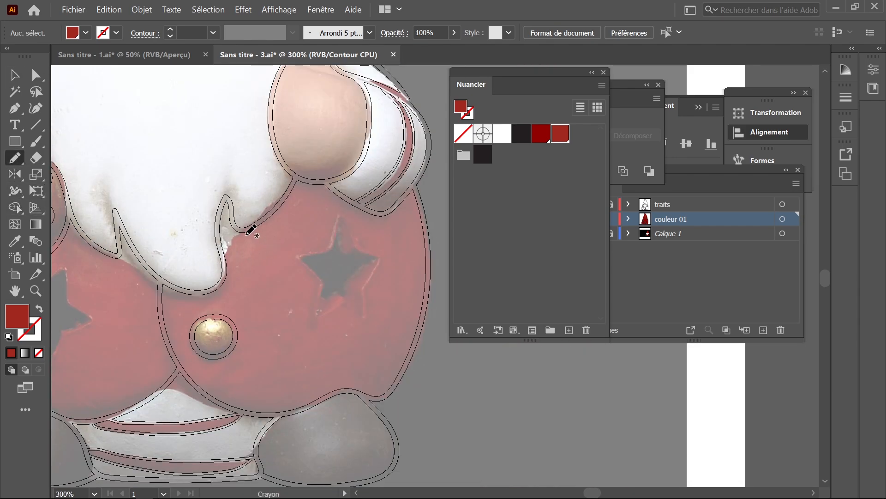
pyautogui.moveTo(269, 228)
pyautogui.mouseDown()
pyautogui.moveTo(240, 244)
pyautogui.moveTo(269, 228)
pyautogui.mouseUp()
# Draw a lighter red highlight around the star on the jacket half below the pretzel, and check both highlights in preview.
pyautogui.moveTo(175, 324)
pyautogui.mouseDown()
pyautogui.moveTo(235, 294)
pyautogui.moveTo(273, 296)
pyautogui.mouseUp()
pyautogui.moveTo(157, 229)
pyautogui.mouseDown()
pyautogui.moveTo(135, 299)
pyautogui.moveTo(96, 289)
pyautogui.moveTo(123, 244)
pyautogui.moveTo(156, 231)
pyautogui.mouseUp()
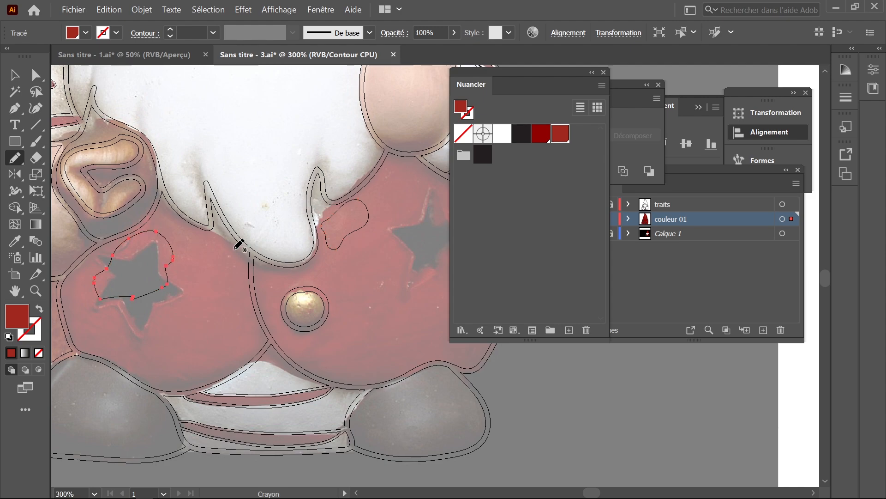
pyautogui.hotkey('ctrl', 'y')
pyautogui.hotkey('ctrl', '-')
pyautogui.hotkey('ctrl', '-')
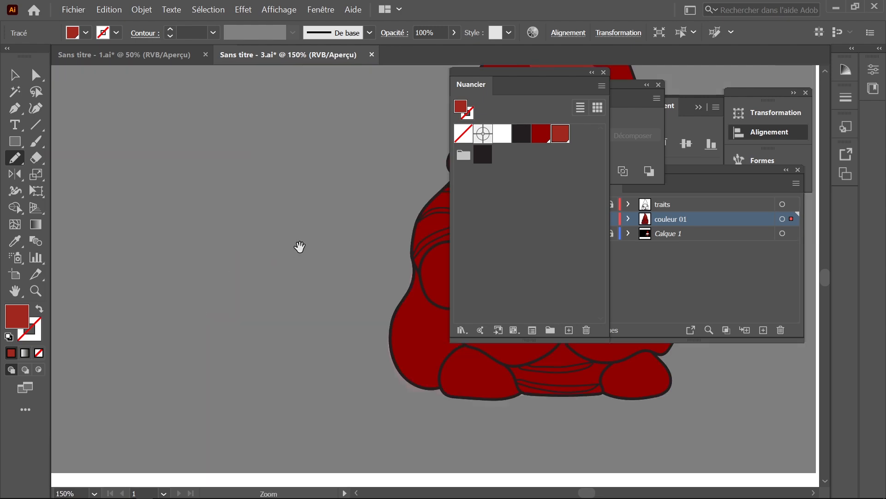
pyautogui.moveTo(299, 248); pyautogui.dragTo(133, 277)
pyautogui.click(17, 75)
pyautogui.click(107, 125)
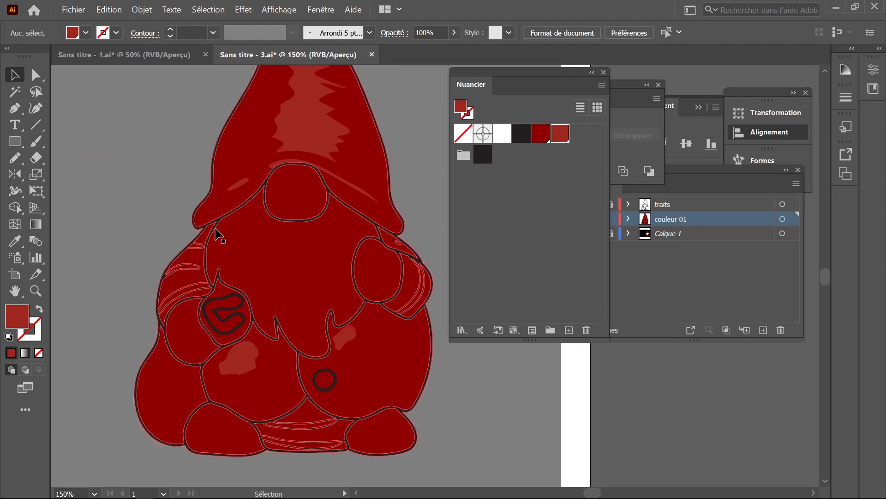
# Return to outline view, sample the nose's light skin tone from the photo, and save it as a new swatch.
pyautogui.hotkey('ctrl', 'y')
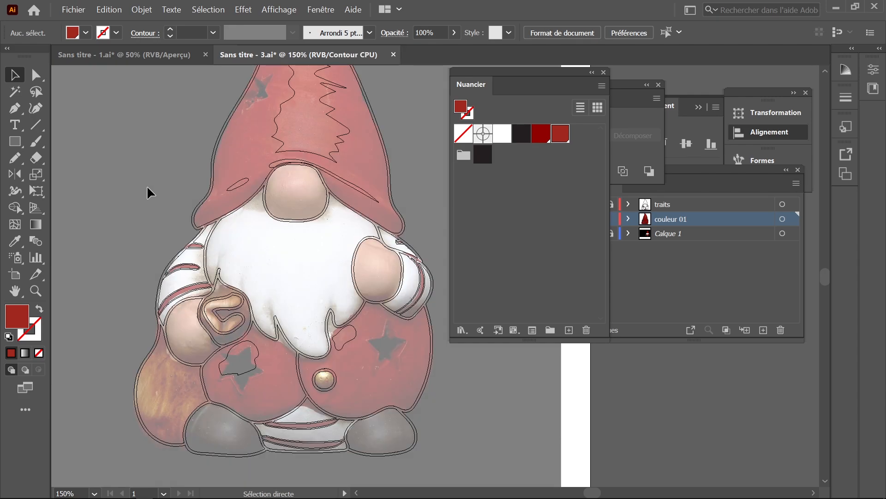
pyautogui.keyDown('ctrl'); pyautogui.click(316, 214); pyautogui.keyUp('ctrl')
pyautogui.keyDown('ctrl'); pyautogui.click(364, 225); pyautogui.keyUp('ctrl')
pyautogui.moveTo(362, 236); pyautogui.dragTo(155, 169)
pyautogui.press('ctrl')
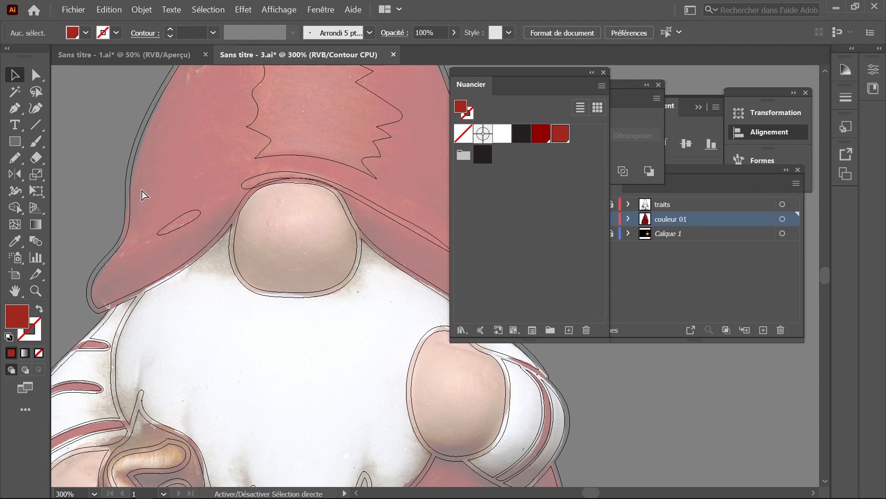
pyautogui.click(15, 241)
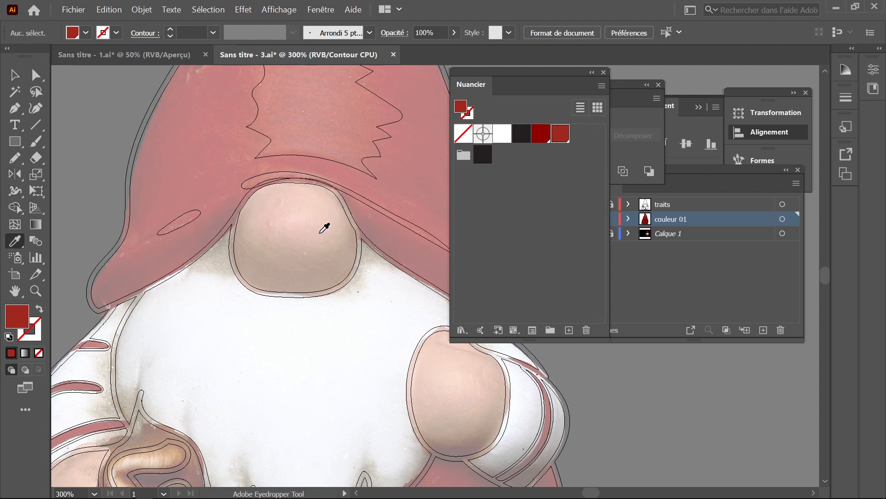
pyautogui.click(324, 228)
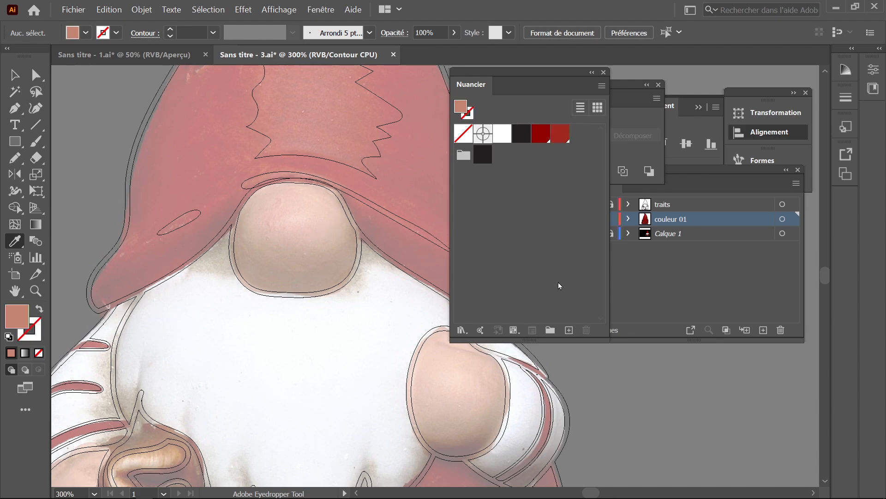
pyautogui.click(569, 329)
pyautogui.click(446, 350)
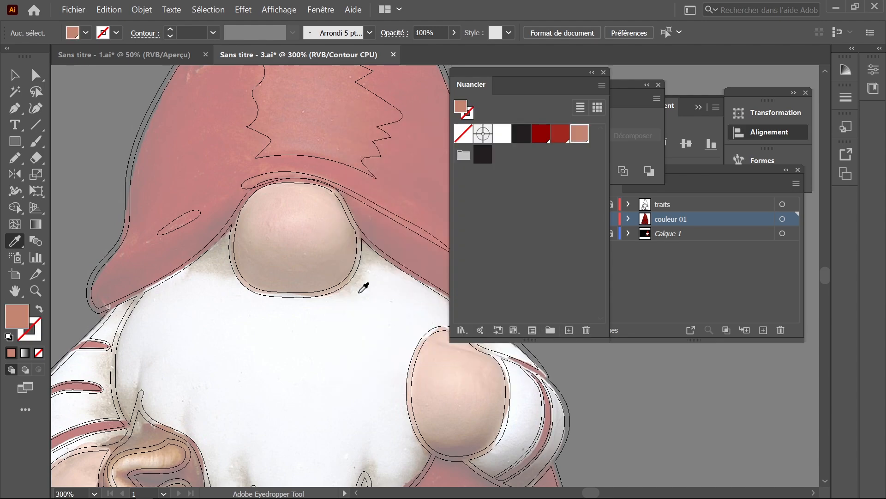
# Sample the brown shadow colour from the nose's lower part and save it as the global swatch R=121 V=75 B=50.
pyautogui.click(266, 266)
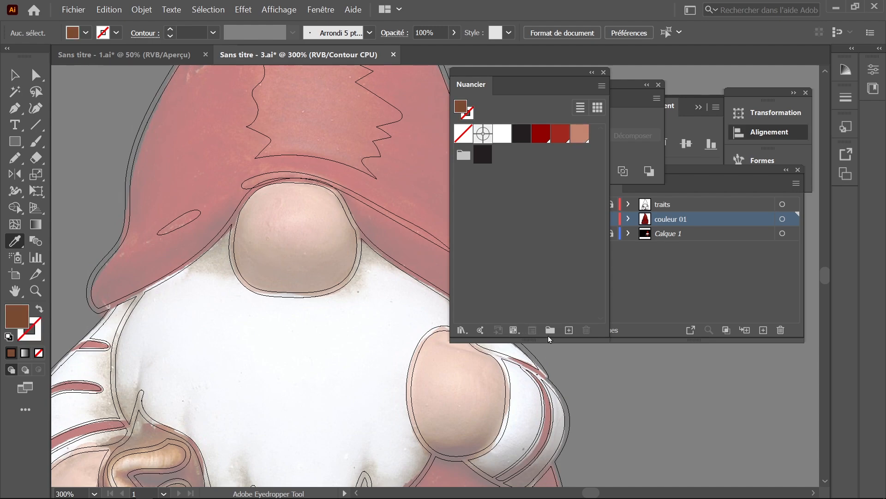
pyautogui.click(568, 330)
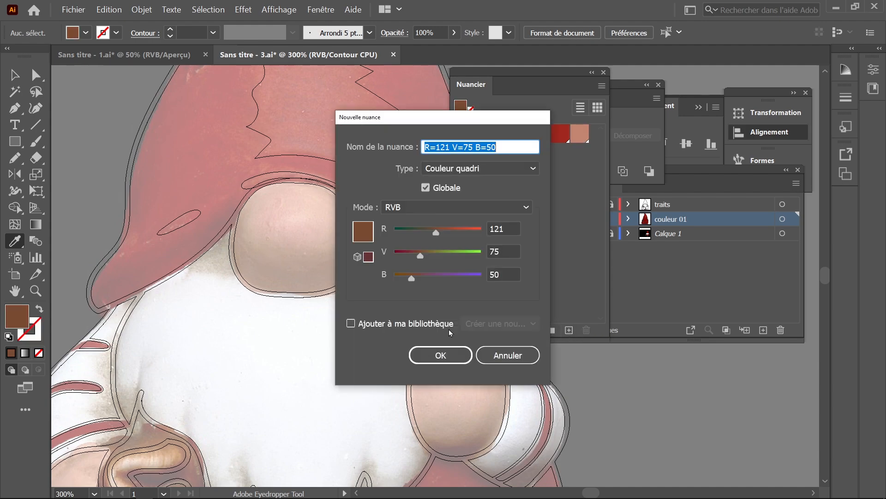
pyautogui.press('Return')
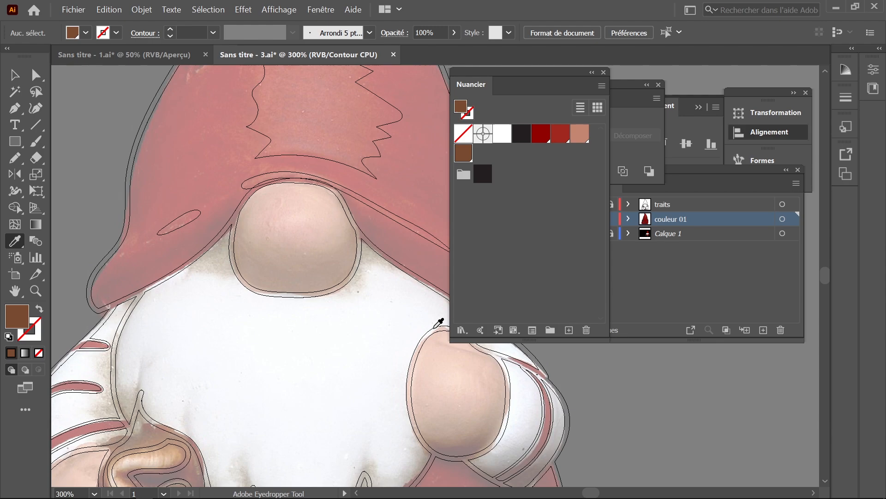
# With Shape Builder gap detection set to Petite, select all artwork and fill the nose with the skin-tone swatch.
pyautogui.doubleClick(16, 209)
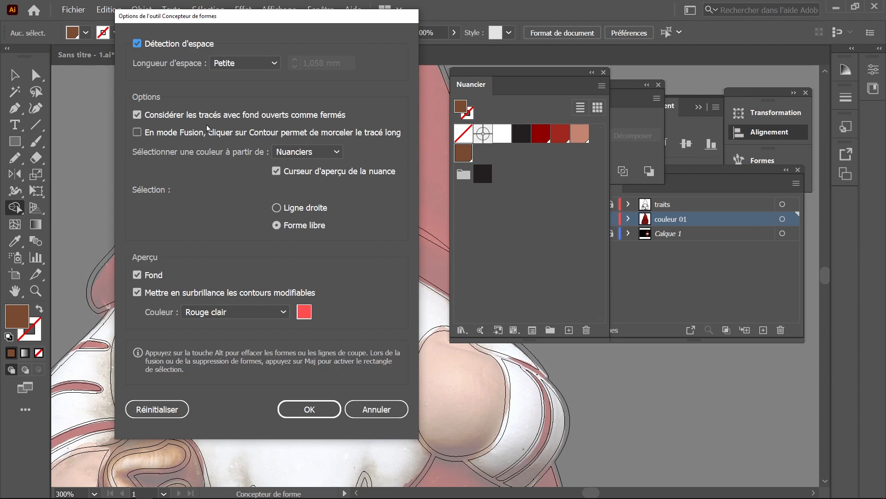
pyautogui.click(310, 410)
pyautogui.press('ctrl')
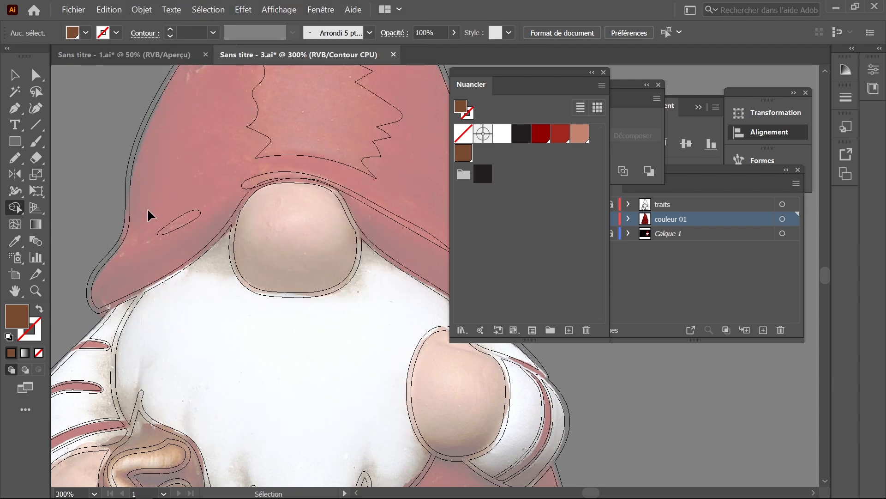
pyautogui.hotkey('ctrl', 'a')
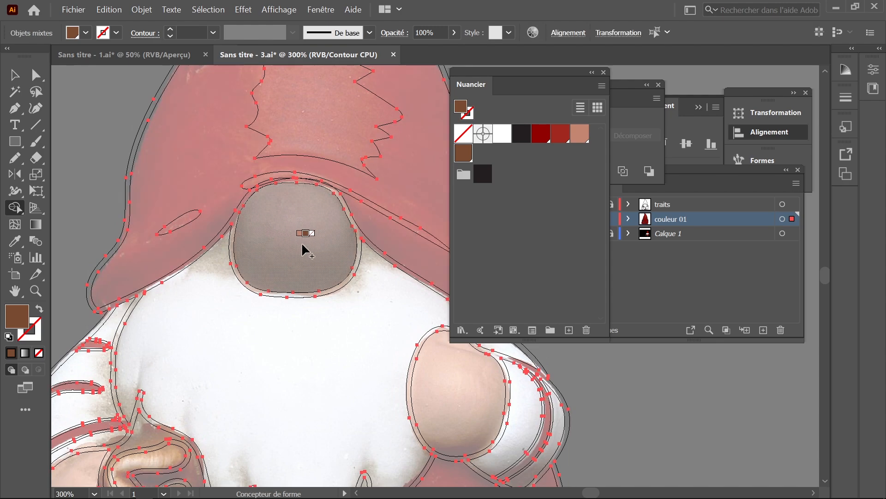
pyautogui.click(581, 134)
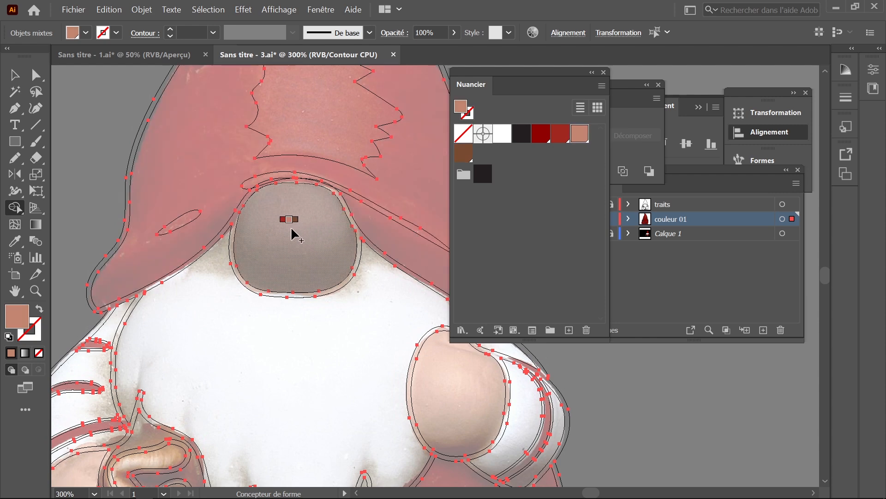
pyautogui.click(318, 256)
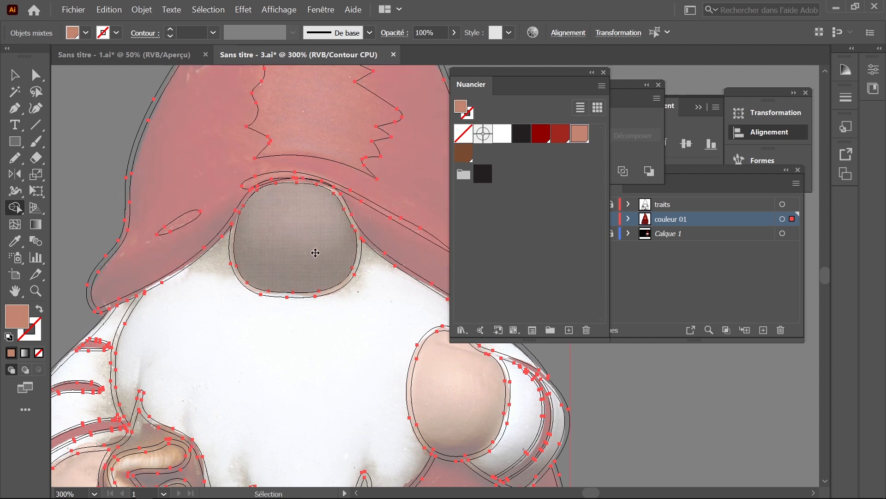
# Switch to preview, fill both of the gnome's hands with the skin-tone swatch using Shape Builder, and deselect.
pyautogui.hotkey('ctrl', 'y')
pyautogui.moveTo(316, 257); pyautogui.dragTo(285, 154)
pyautogui.moveTo(359, 263); pyautogui.dragTo(279, 261)
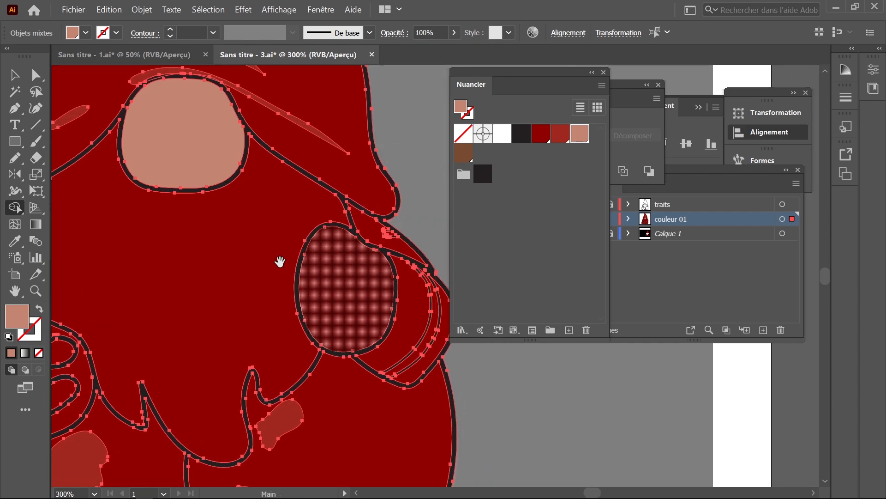
pyautogui.hscroll(-5, 313, 245)
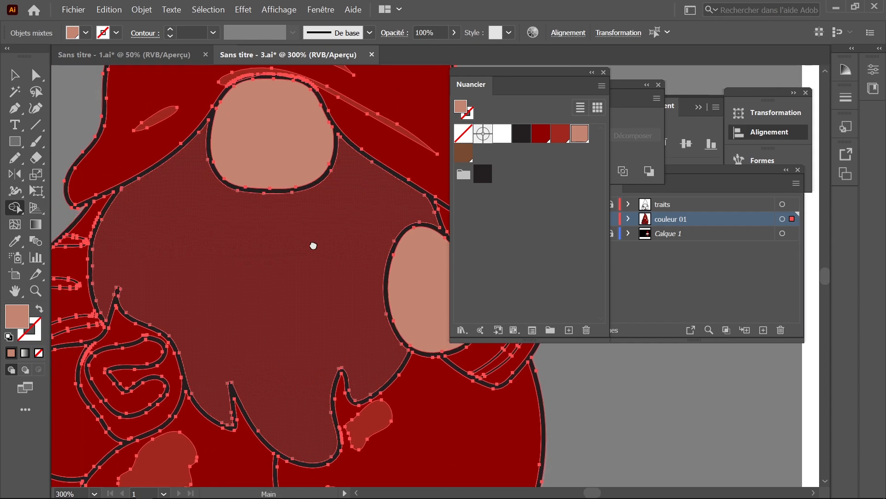
pyautogui.click(153, 406)
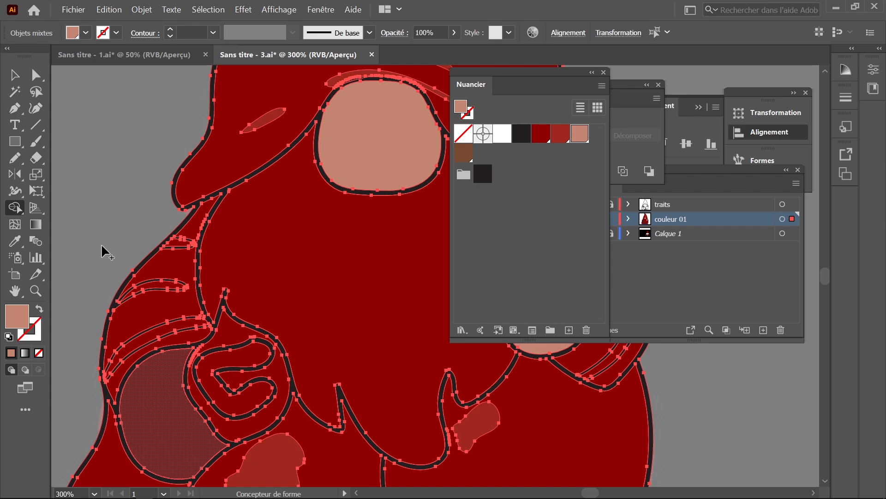
pyautogui.click(14, 74)
pyautogui.click(77, 111)
# In outline view, draw a brown shadow shape over the lower part of the nose with the Pencil tool.
pyautogui.moveTo(280, 194); pyautogui.dragTo(167, 265)
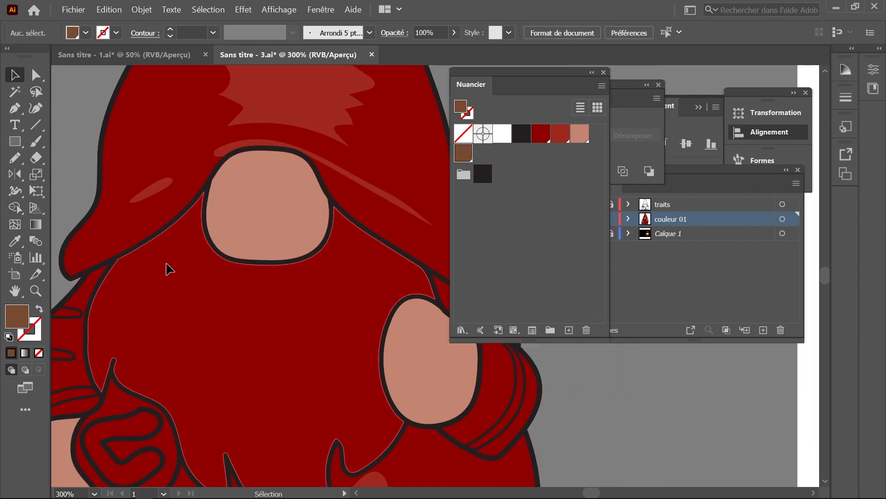
pyautogui.hotkey('ctrl', 'y')
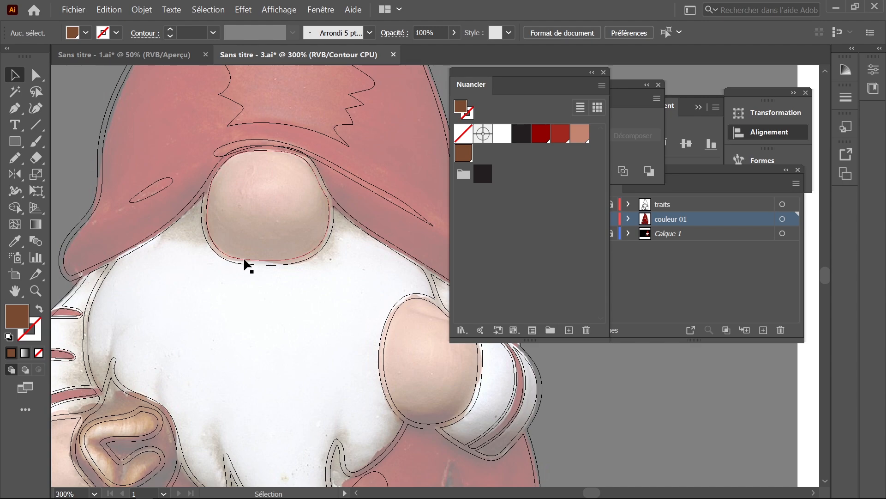
pyautogui.click(20, 163)
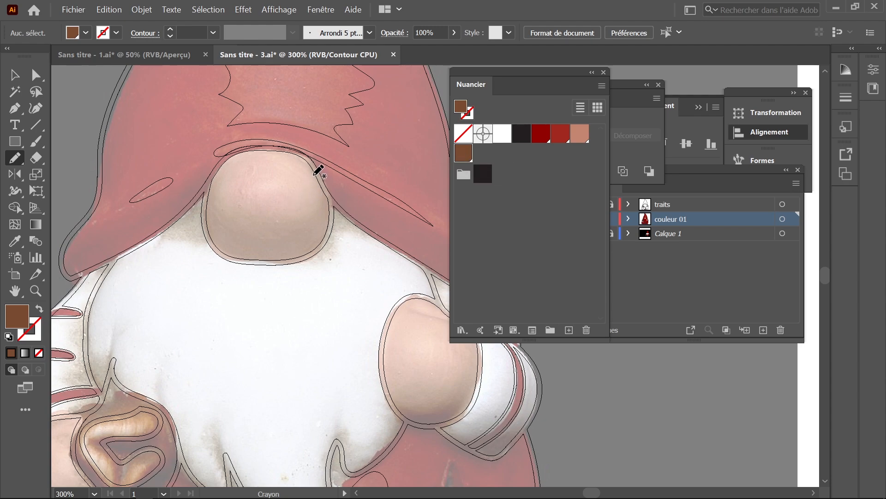
pyautogui.moveTo(318, 182)
pyautogui.mouseDown()
pyautogui.moveTo(308, 220)
pyautogui.moveTo(271, 236)
pyautogui.moveTo(227, 218)
pyautogui.moveTo(210, 180)
pyautogui.moveTo(215, 248)
pyautogui.moveTo(266, 263)
pyautogui.moveTo(312, 254)
pyautogui.moveTo(317, 177)
pyautogui.moveTo(301, 166)
pyautogui.moveTo(336, 175)
pyautogui.moveTo(296, 164)
pyautogui.mouseUp()
# Draw a thin brown crease at the top of the raised hand and a brown shadow along its lower edge.
pyautogui.scroll(-5, 300, 213)
pyautogui.hscroll(4, 297, 192)
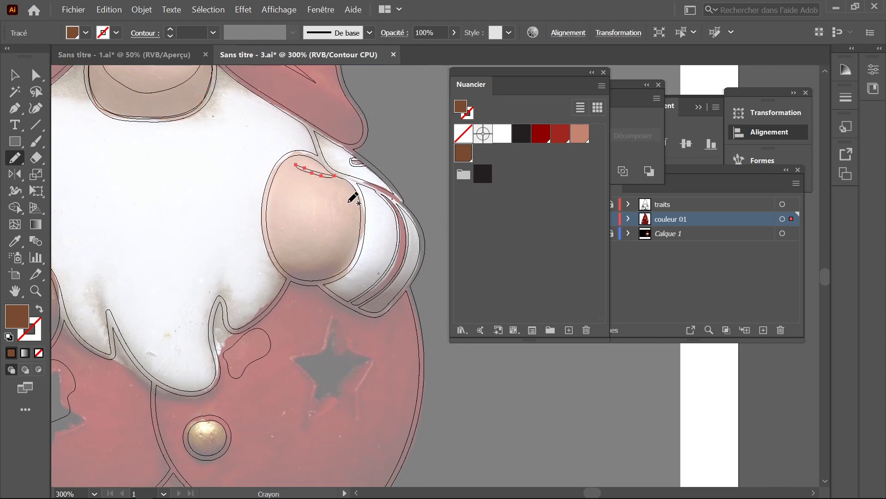
pyautogui.moveTo(358, 202)
pyautogui.mouseDown()
pyautogui.moveTo(332, 248)
pyautogui.moveTo(275, 264)
pyautogui.moveTo(314, 283)
pyautogui.moveTo(350, 267)
pyautogui.moveTo(360, 203)
pyautogui.mouseUp()
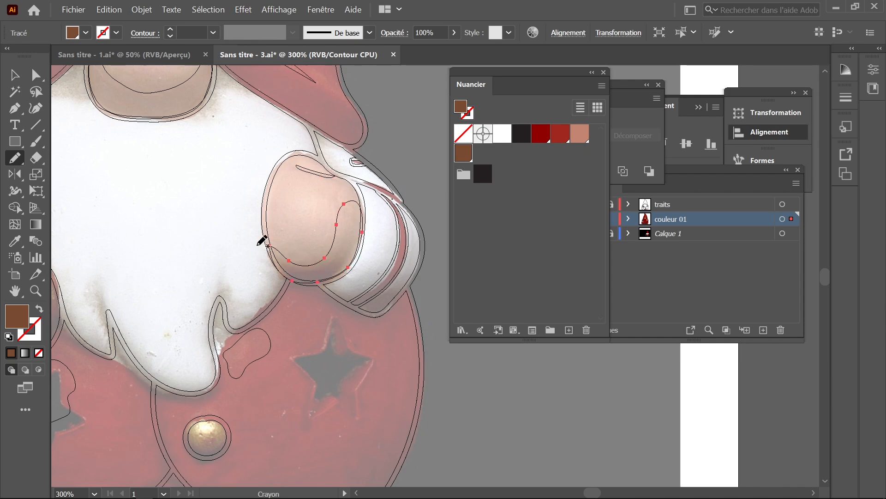
# Draw a jagged brown shadow on the lower part of the hand holding the pretzel, check it in preview, and deselect.
pyautogui.moveTo(152, 281); pyautogui.dragTo(414, 205)
pyautogui.moveTo(227, 244)
pyautogui.mouseDown()
pyautogui.moveTo(240, 287)
pyautogui.moveTo(172, 273)
pyautogui.moveTo(154, 254)
pyautogui.mouseUp()
pyautogui.moveTo(169, 314)
pyautogui.mouseDown()
pyautogui.moveTo(223, 332)
pyautogui.moveTo(254, 301)
pyautogui.moveTo(223, 250)
pyautogui.mouseUp()
pyautogui.hotkey('ctrl', 'y')
pyautogui.keyDown('ctrl'); pyautogui.keyDown('alt'); pyautogui.click(288, 257); pyautogui.keyUp('alt'); pyautogui.keyUp('ctrl')
pyautogui.keyDown('ctrl'); pyautogui.keyDown('alt'); pyautogui.click(288, 257); pyautogui.keyUp('alt'); pyautogui.keyUp('ctrl')
pyautogui.moveTo(323, 241); pyautogui.dragTo(60, 154)
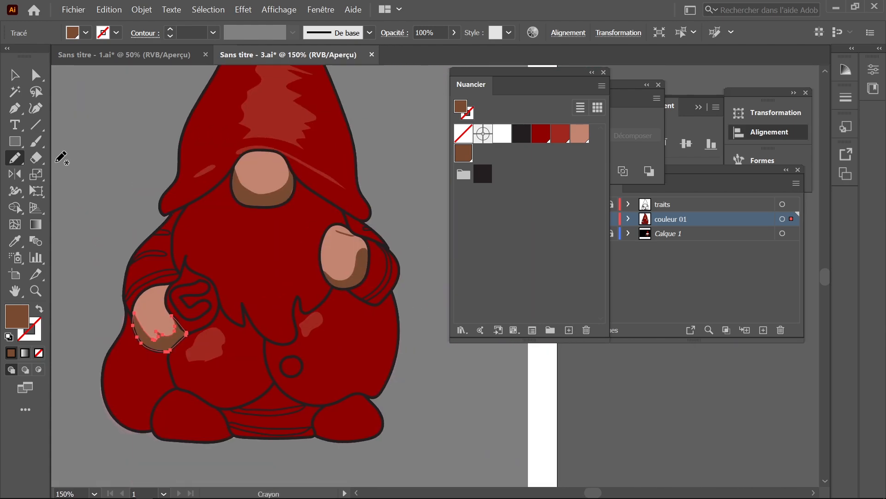
pyautogui.press('v')
pyautogui.click(149, 143)
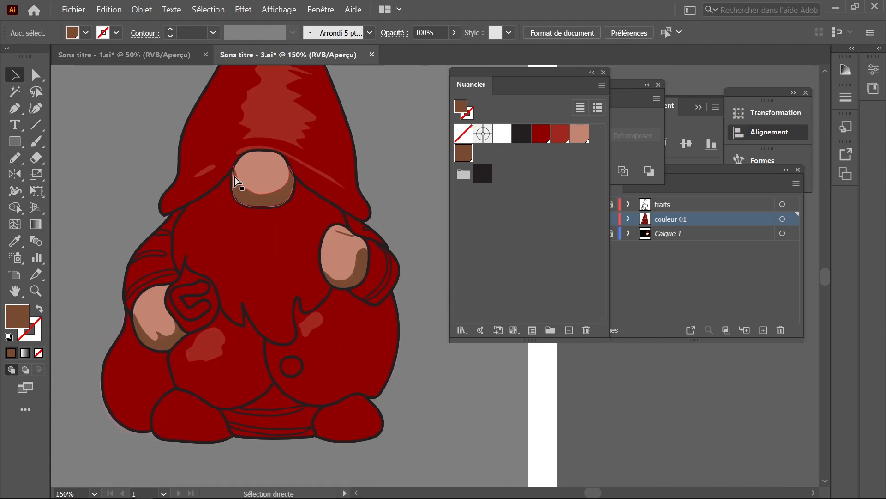
# In outline view, sample the beard's white and its grey-beige shadow colour from the photo, saving each as a swatch.
pyautogui.hotkey('ctrl', 'y')
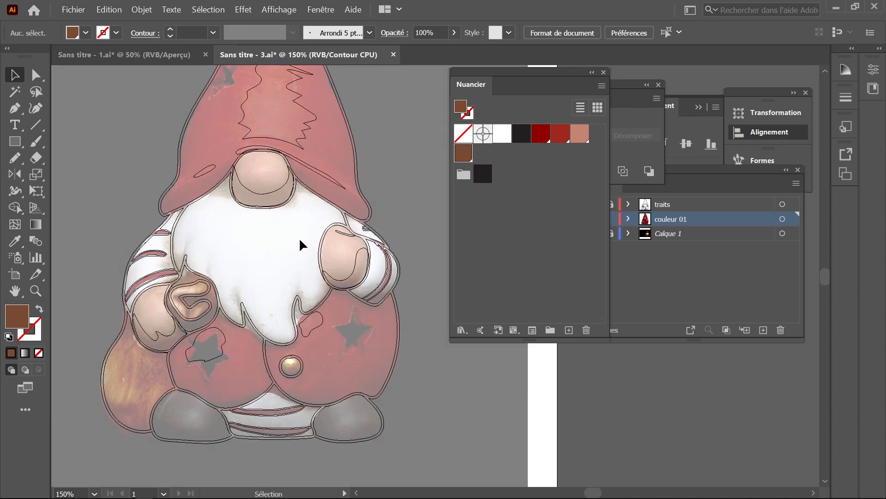
pyautogui.keyDown('ctrl'); pyautogui.click(298, 256); pyautogui.keyUp('ctrl')
pyautogui.moveTo(337, 281); pyautogui.dragTo(214, 254)
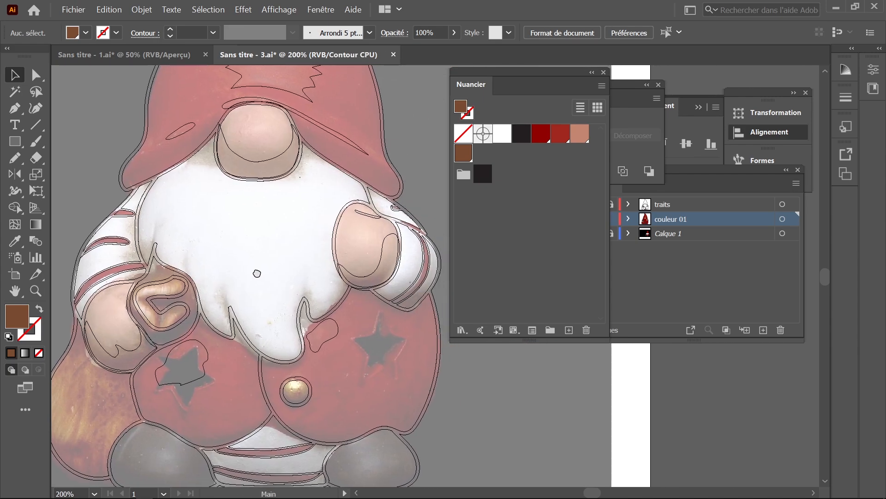
pyautogui.moveTo(255, 273); pyautogui.dragTo(241, 271)
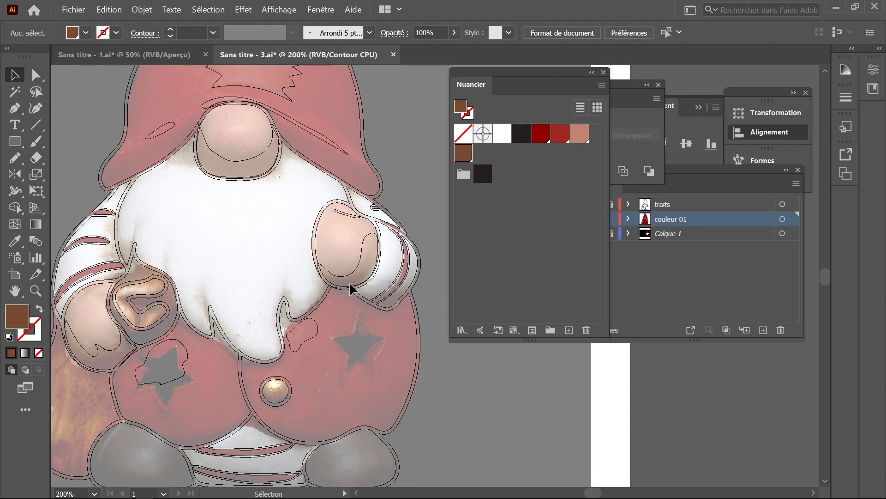
pyautogui.click(15, 241)
pyautogui.click(217, 222)
pyautogui.click(569, 330)
pyautogui.click(201, 300)
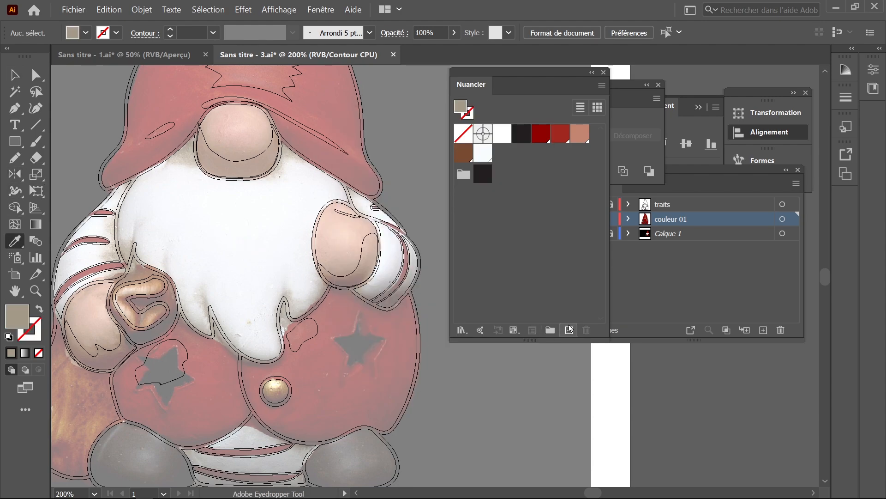
pyautogui.click(568, 330)
# Select all artwork in preview and fill the beard with the sampled white swatch using Shape Builder.
pyautogui.click(15, 75)
pyautogui.hotkey('ctrl', 'y')
pyautogui.hotkey('ctrl', 'a')
pyautogui.click(15, 208)
pyautogui.click(483, 152)
pyautogui.click(254, 235)
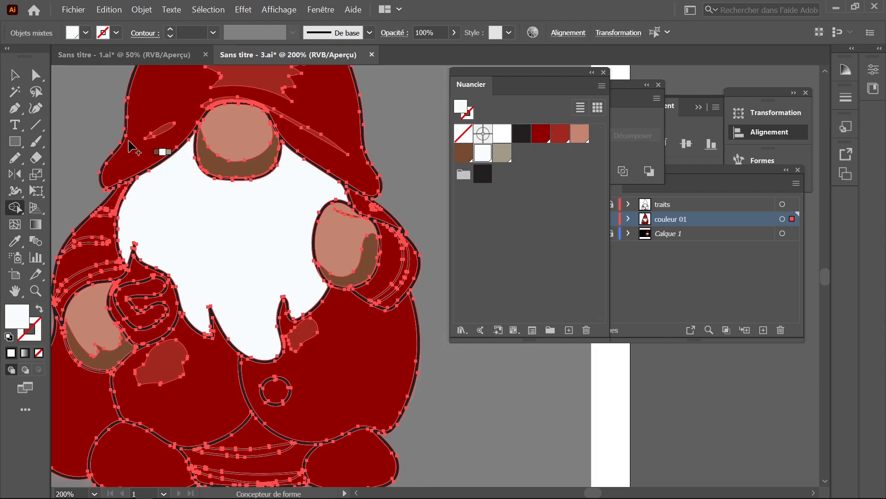
# In outline view, draw grey-beige shadows on the beard at both sides of the nose with the Pencil tool.
pyautogui.click(16, 75)
pyautogui.hotkey('ctrl', 'y')
pyautogui.click(502, 152)
pyautogui.click(15, 158)
pyautogui.scroll(1, 94, 204)
pyautogui.moveTo(242, 232); pyautogui.dragTo(82, 238)
pyautogui.moveTo(200, 176)
pyautogui.mouseDown()
pyautogui.moveTo(237, 144)
pyautogui.moveTo(196, 173)
pyautogui.mouseUp()
pyautogui.moveTo(296, 184); pyautogui.dragTo(202, 202)
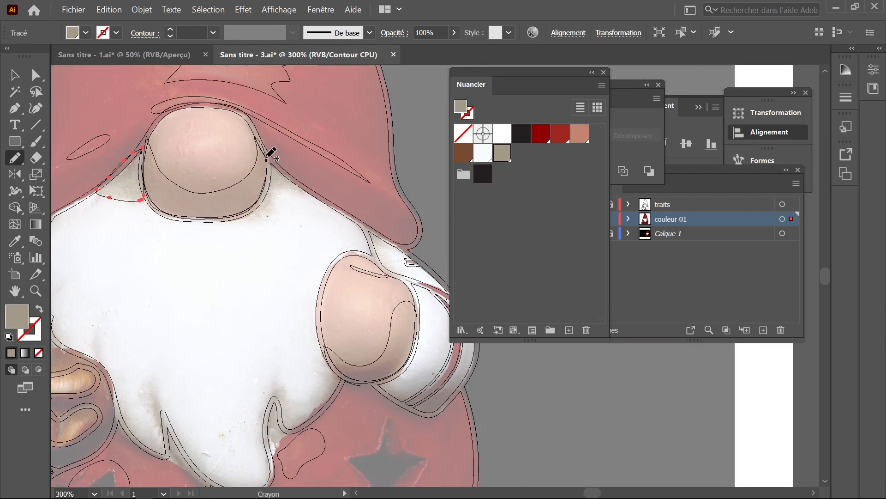
pyautogui.moveTo(268, 157); pyautogui.dragTo(270, 163)
# Draw grey-beige shadows in the gap between the hat's brim and raised hand, and on the beard beneath that hand.
pyautogui.moveTo(351, 240); pyautogui.dragTo(275, 204)
pyautogui.moveTo(305, 202)
pyautogui.mouseDown()
pyautogui.moveTo(324, 229)
pyautogui.moveTo(300, 194)
pyautogui.moveTo(317, 205)
pyautogui.mouseUp()
pyautogui.moveTo(319, 339); pyautogui.dragTo(286, 265)
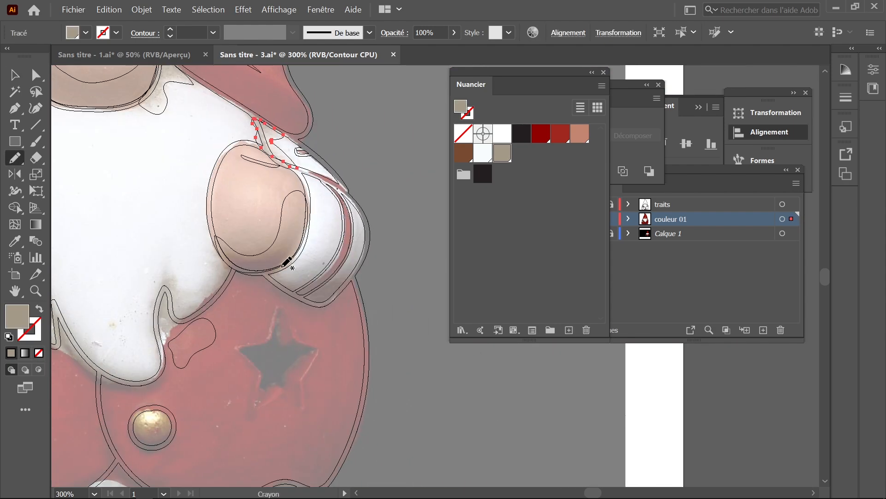
pyautogui.moveTo(212, 243); pyautogui.dragTo(277, 222)
pyautogui.moveTo(279, 211)
pyautogui.mouseDown()
pyautogui.moveTo(278, 232)
pyautogui.moveTo(219, 293)
pyautogui.moveTo(291, 257)
pyautogui.moveTo(280, 212)
pyautogui.mouseUp()
# Draw grey-beige shadows around the beard's lower points and its edge near the pretzel, and check them in preview.
pyautogui.moveTo(109, 246)
pyautogui.mouseDown()
pyautogui.moveTo(171, 185)
pyautogui.moveTo(193, 250)
pyautogui.moveTo(172, 189)
pyautogui.moveTo(277, 229)
pyautogui.mouseUp()
pyautogui.moveTo(230, 229); pyautogui.dragTo(231, 229)
pyautogui.moveTo(186, 205)
pyautogui.mouseDown()
pyautogui.moveTo(148, 151)
pyautogui.moveTo(165, 211)
pyautogui.moveTo(184, 205)
pyautogui.mouseUp()
pyautogui.hotkey('ctrl', 'y')
pyautogui.scroll(-2, 306, 251)
pyautogui.press('v')
# Move the edge anchor points of the nose's brown shadow outward under the black outline with Direct Selection.
pyautogui.scroll(4, 307, 251)
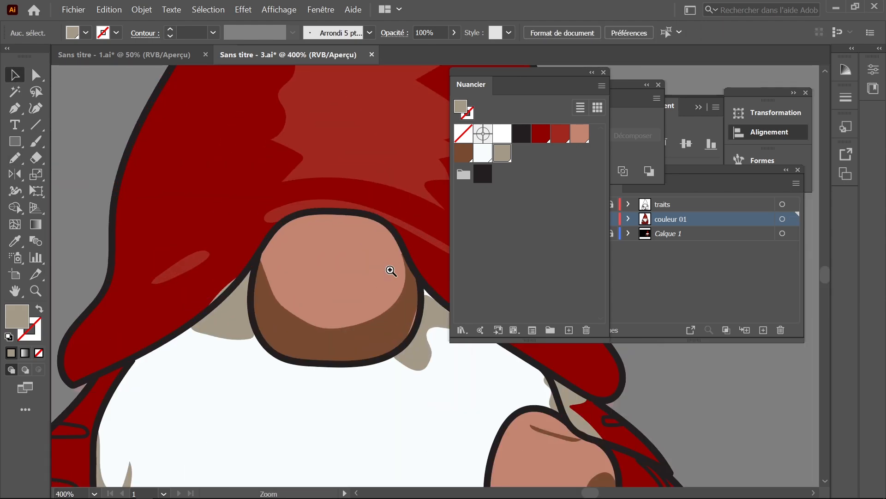
pyautogui.press('a')
pyautogui.moveTo(198, 302); pyautogui.dragTo(194, 305)
pyautogui.click(375, 307)
pyautogui.moveTo(397, 296); pyautogui.dragTo(366, 285)
pyautogui.click(336, 357)
pyautogui.scroll(2, 382, 317)
pyautogui.moveTo(335, 359); pyautogui.dragTo(295, 319)
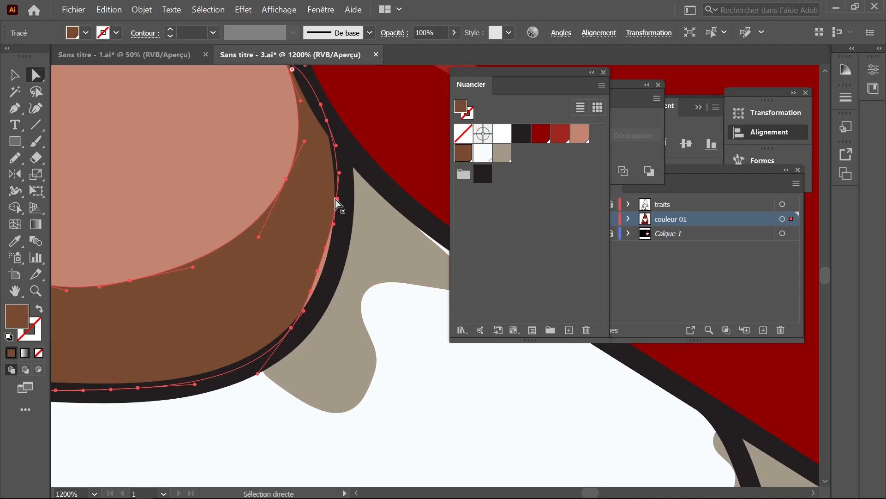
pyautogui.moveTo(334, 200); pyautogui.dragTo(339, 199)
pyautogui.moveTo(321, 270)
pyautogui.mouseDown()
pyautogui.moveTo(336, 250)
pyautogui.moveTo(327, 274)
pyautogui.mouseUp()
# Adjust the edge of the grey-beige shadow on the pretzel side of the nose so it sits under the hat's outline.
pyautogui.scroll(-1, 309, 246)
pyautogui.moveTo(115, 235); pyautogui.dragTo(484, 285)
pyautogui.click(314, 295)
pyautogui.click(287, 266)
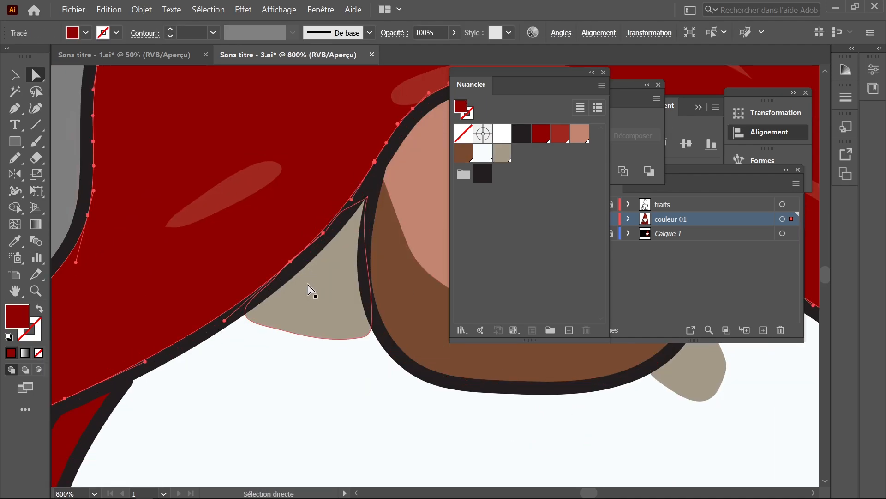
pyautogui.scroll(1, 302, 281)
pyautogui.click(273, 272)
pyautogui.click(334, 268)
pyautogui.moveTo(272, 271); pyautogui.dragTo(276, 273)
# Move the anchor points of the grey-beige shadow on the nose's other side up under the hat's outline, and deselect.
pyautogui.scroll(-1, 277, 274)
pyautogui.moveTo(416, 314); pyautogui.dragTo(186, 333)
pyautogui.scroll(1, 186, 332)
pyautogui.click(186, 332)
pyautogui.moveTo(309, 296); pyautogui.dragTo(322, 279)
pyautogui.moveTo(257, 235); pyautogui.dragTo(259, 230)
pyautogui.scroll(-4, 296, 221)
pyautogui.click(522, 396)
pyautogui.scroll(-1, 277, 295)
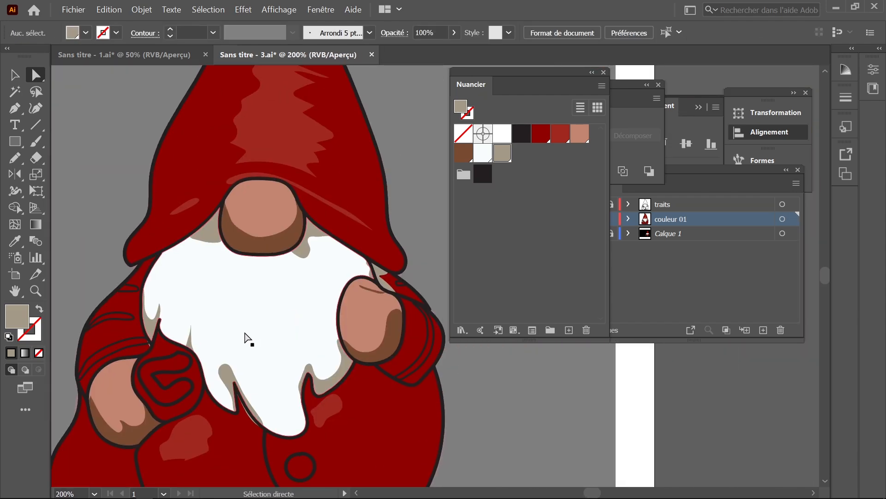
# Delete the grey-beige shadow between the hat's brim and the raised hand, and return to outline view.
pyautogui.click(383, 275)
pyautogui.press('v')
pyautogui.press('Delete')
pyautogui.hotkey('ctrl', 'y')
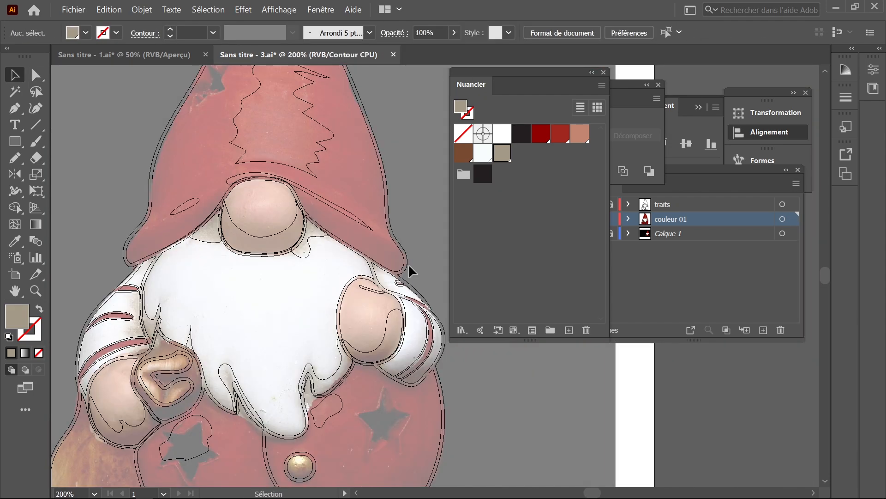
# Fill the white areas between the red stripes on both striped sleeves with the white swatch using Shape Builder.
pyautogui.click(15, 208)
pyautogui.hotkey('ctrl', 'a')
pyautogui.hotkey('ctrl', 'y')
pyautogui.click(483, 153)
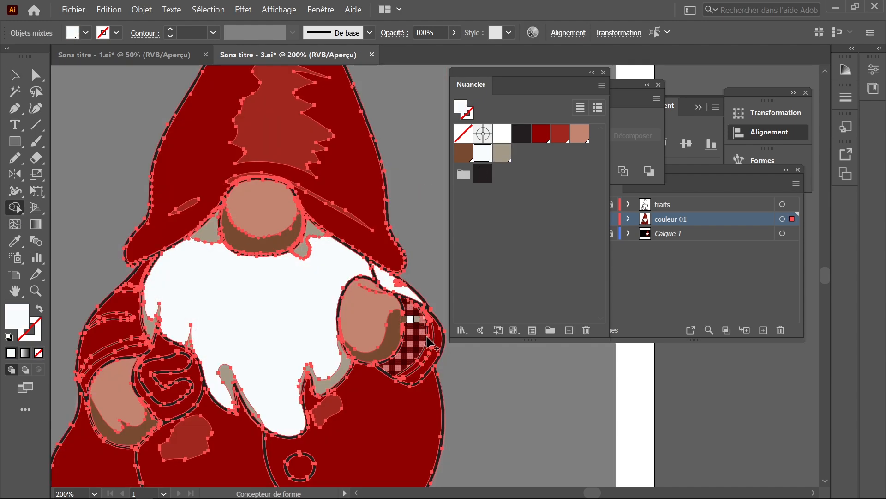
pyautogui.scroll(1, 331, 333)
pyautogui.click(331, 333)
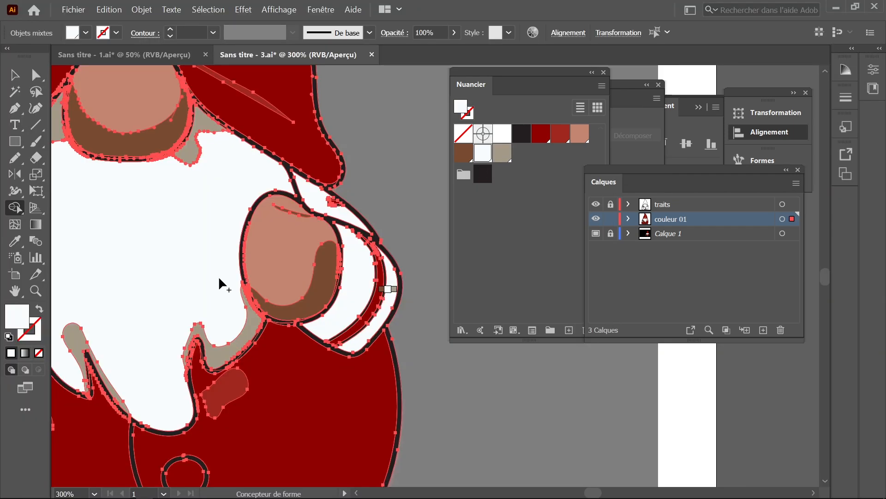
pyautogui.hscroll(-4, 218, 277)
pyautogui.click(131, 301)
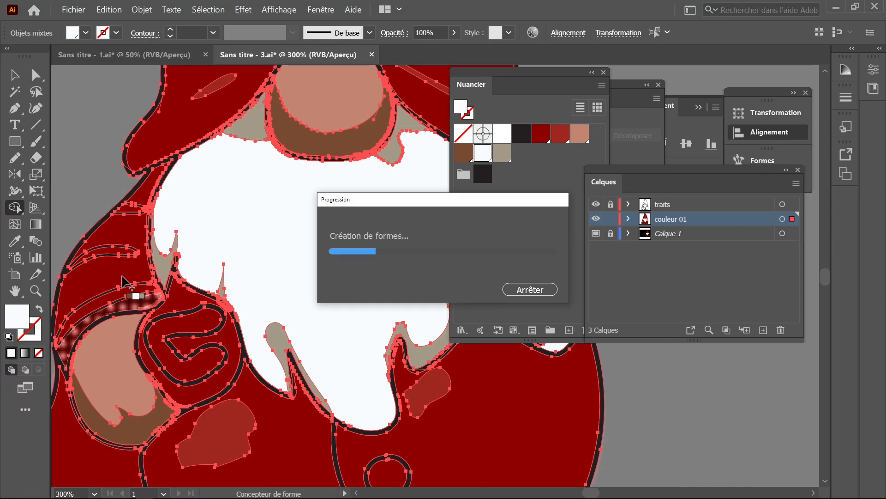
pyautogui.click(149, 198)
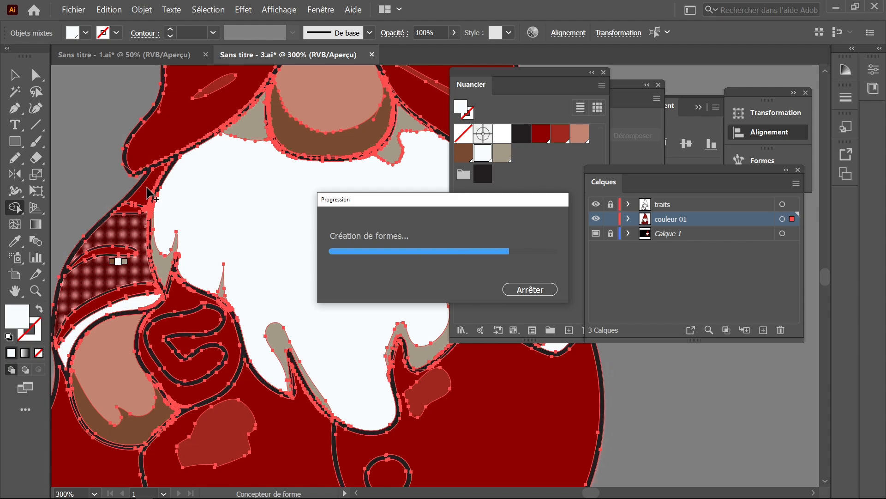
pyautogui.click(146, 215)
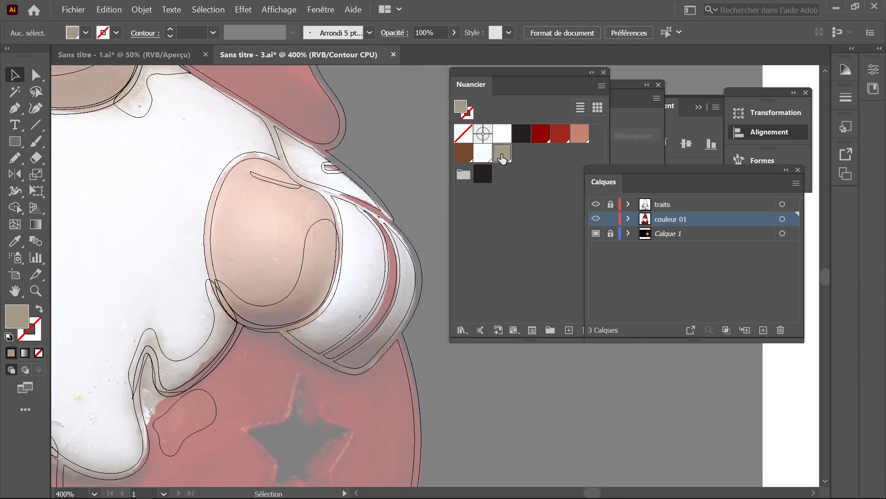
# Draw grey-beige shadows on the raised arm's striped sleeve with the Pencil tool and return to preview.
pyautogui.press('n')
pyautogui.moveTo(277, 298); pyautogui.dragTo(281, 300)
pyautogui.hotkey('ctrl', 'y')
pyautogui.press('v')
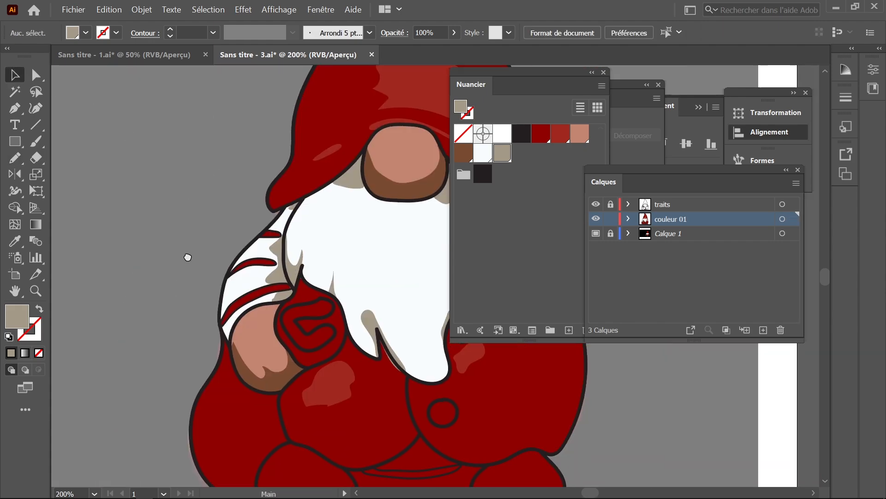
# Sample a mid grey from the photo, save it as a swatch, and fill the shirt hem between the boots with Shape Builder.
pyautogui.hotkey('ctrl', 'y')
pyautogui.keyDown('ctrl'); pyautogui.click(349, 375); pyautogui.keyUp('ctrl')
pyautogui.moveTo(350, 375); pyautogui.dragTo(248, 346)
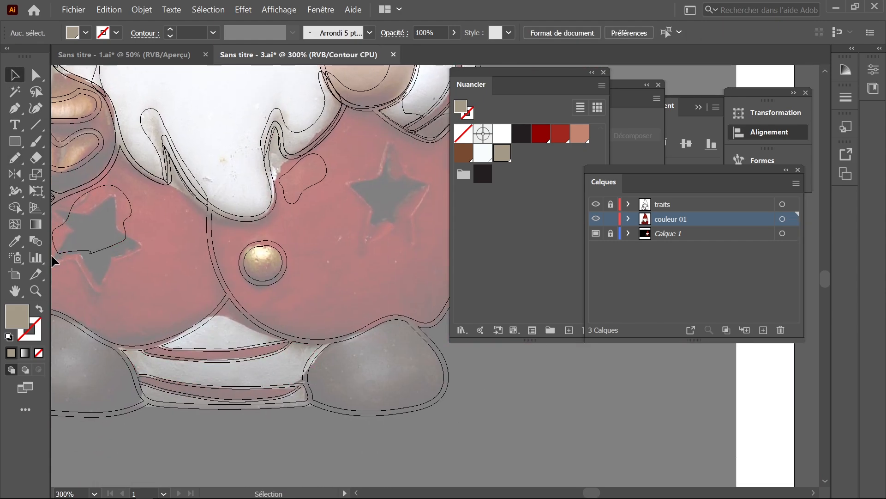
pyautogui.click(15, 241)
pyautogui.click(383, 374)
pyautogui.click(569, 330)
pyautogui.press('Return')
pyautogui.hotkey('ctrl', 'y')
pyautogui.click(16, 207)
pyautogui.hotkey('ctrl', 'a')
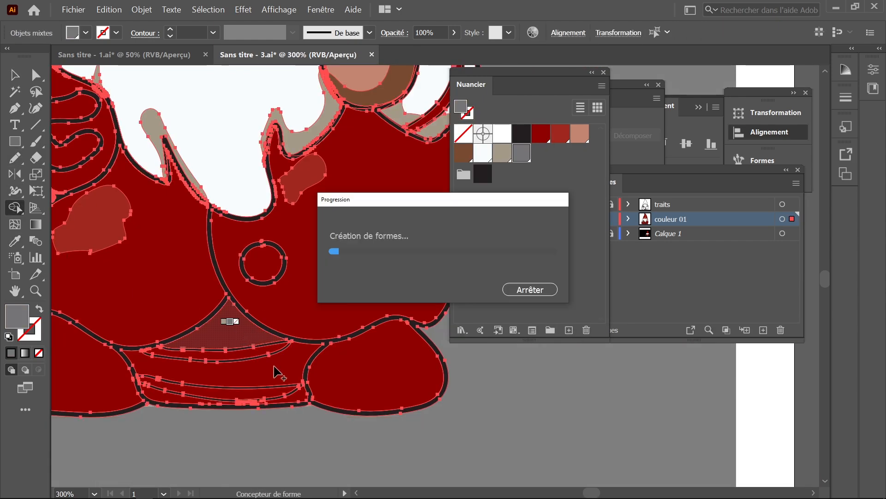
pyautogui.click(274, 368)
# Sample a dark red and an orange-brown from the bag in the photo and save them as swatches.
pyautogui.click(15, 241)
pyautogui.click(125, 351)
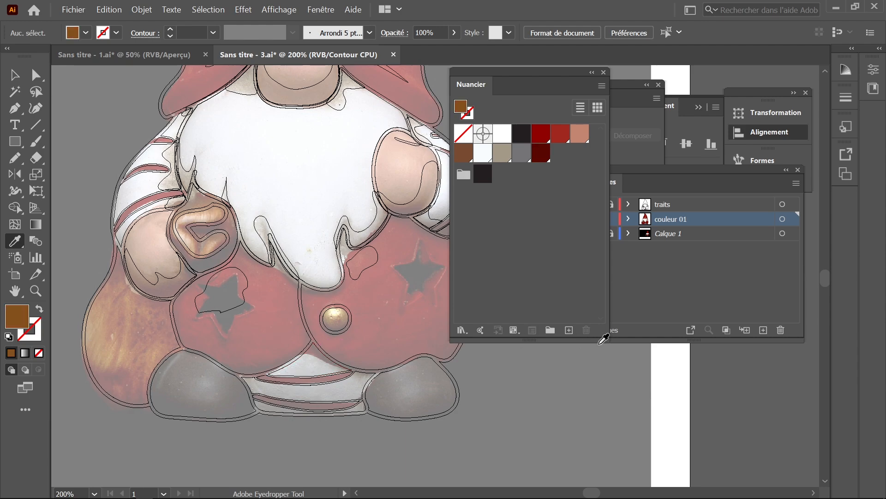
pyautogui.click(569, 330)
pyautogui.press('Return')
# Fill the bag and the shape surrounding the pretzel with the dark red swatch in isolation mode.
pyautogui.click(15, 74)
pyautogui.hotkey('ctrl', 'y')
pyautogui.click(105, 295)
pyautogui.doubleClick(106, 295)
pyautogui.click(109, 305)
pyautogui.click(541, 153)
pyautogui.click(202, 264)
pyautogui.click(541, 153)
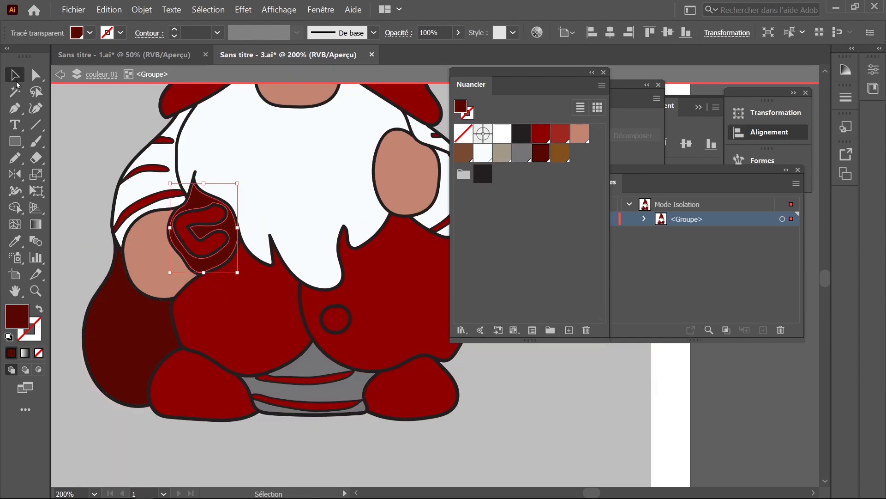
# Fill the curled pretzel shape with the orange-brown swatch and exit isolation mode.
pyautogui.doubleClick(201, 228)
pyautogui.click(203, 217)
pyautogui.click(560, 152)
pyautogui.press('Escape')
# Draw a jagged orange-brown patch on the bag in outline view with the Pencil tool.
pyautogui.hotkey('ctrl', 'y')
pyautogui.press('n')
pyautogui.moveTo(113, 289)
pyautogui.mouseDown()
pyautogui.moveTo(138, 340)
pyautogui.moveTo(102, 311)
pyautogui.moveTo(105, 294)
pyautogui.mouseUp()
# Sample a near-black and a dark grey from the boots in the photo, save them as swatches, and return to preview.
pyautogui.click(15, 240)
pyautogui.click(199, 383)
pyautogui.click(569, 330)
pyautogui.press('Return')
pyautogui.moveTo(323, 277); pyautogui.dragTo(278, 227)
pyautogui.click(15, 75)
pyautogui.hotkey('ctrl', 'y')
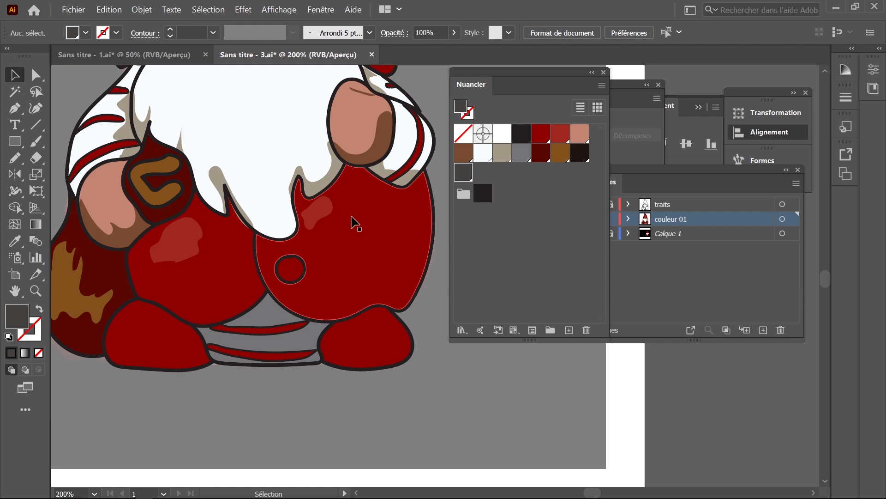
# Fill both boots with the near-black swatch in isolation mode, and exit isolation.
pyautogui.doubleClick(364, 345)
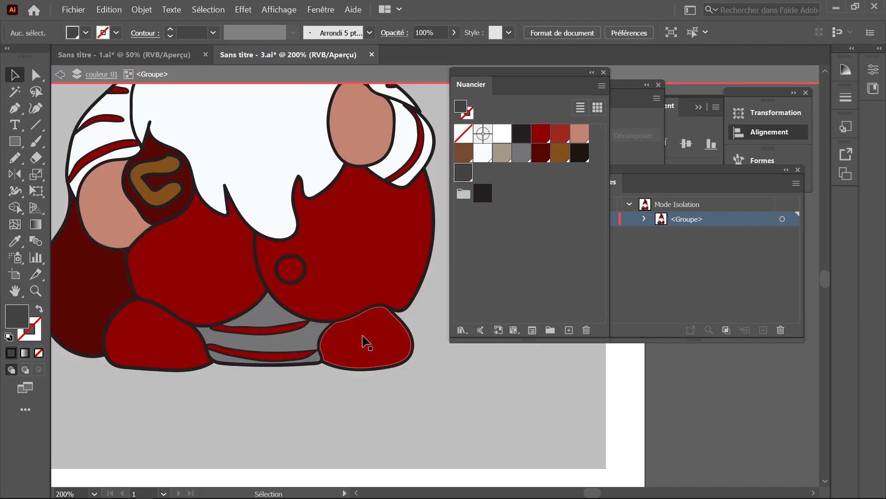
pyautogui.click(375, 335)
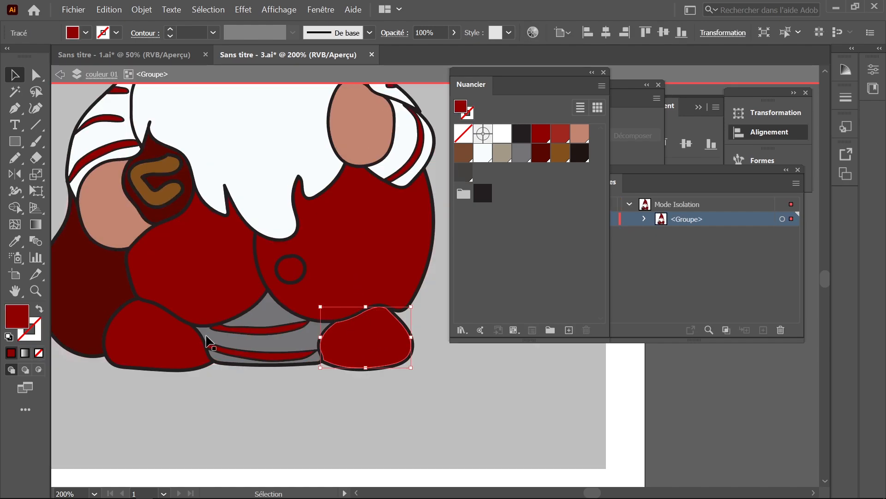
pyautogui.keyDown('shift'); pyautogui.click(137, 340); pyautogui.keyUp('shift')
pyautogui.click(581, 158)
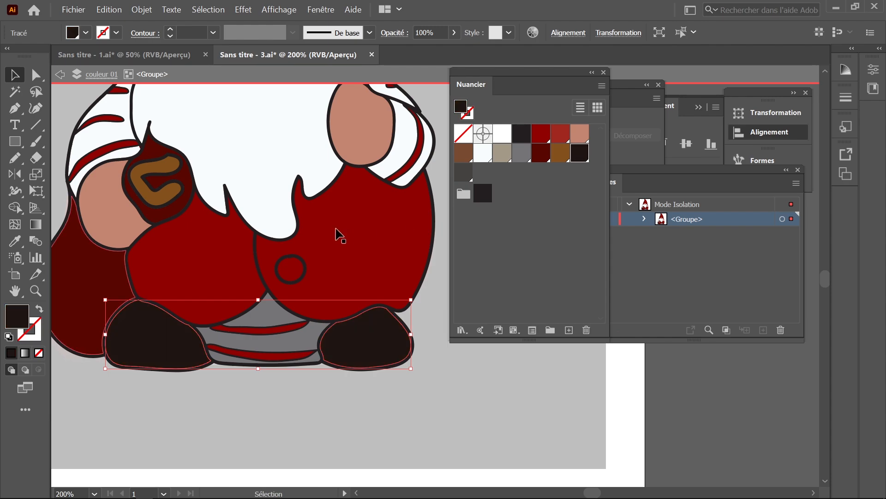
pyautogui.click(15, 91)
pyautogui.click(204, 75)
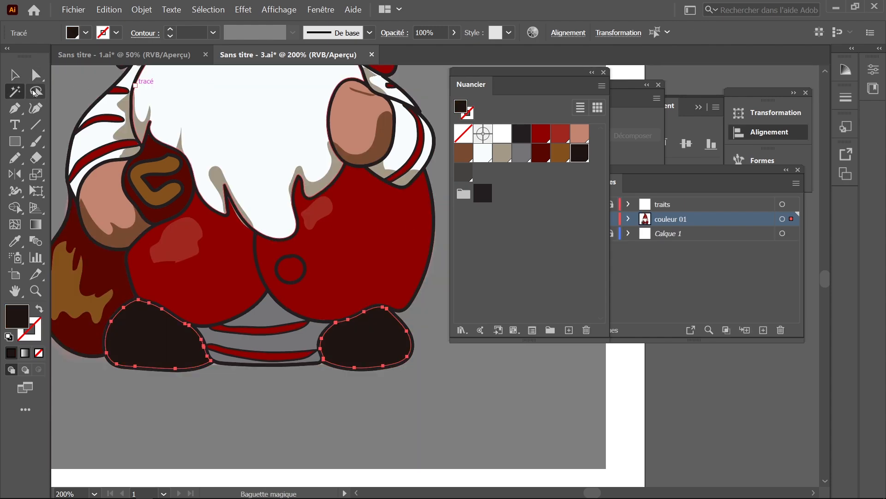
pyautogui.click(15, 75)
# Draw mid-grey highlights on the tops and sides of both boots with the Pencil tool, and check them in preview.
pyautogui.hotkey('ctrl', 'y')
pyautogui.click(15, 158)
pyautogui.click(521, 152)
pyautogui.moveTo(277, 283); pyautogui.dragTo(441, 291)
pyautogui.moveTo(221, 265); pyautogui.dragTo(187, 247)
pyautogui.moveTo(148, 297); pyautogui.dragTo(152, 298)
pyautogui.moveTo(153, 239)
pyautogui.mouseDown()
pyautogui.moveTo(131, 270)
pyautogui.moveTo(152, 240)
pyautogui.mouseUp()
pyautogui.hotkey('ctrl', 'y')
pyautogui.scroll(-3, 319, 267)
pyautogui.click(15, 75)
pyautogui.click(427, 338)
# Save a very dark red sampled from the trousers' shadow as a swatch and draw a shadow along the trousers' lower edge with the Pencil.
pyautogui.hotkey('ctrl', 'y')
pyautogui.scroll(3, 361, 295)
pyautogui.click(15, 241)
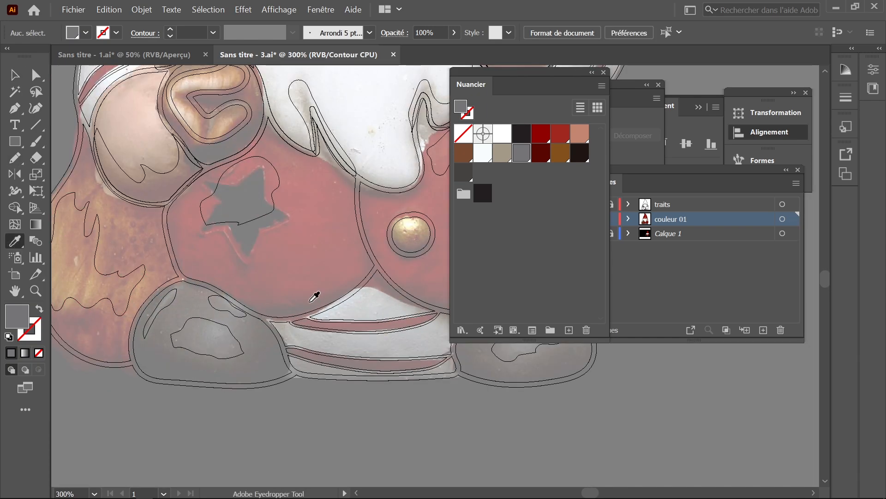
pyautogui.click(310, 302)
pyautogui.click(568, 330)
pyautogui.press('n')
pyautogui.moveTo(411, 267)
pyautogui.mouseDown()
pyautogui.moveTo(279, 275)
pyautogui.moveTo(346, 318)
pyautogui.moveTo(263, 293)
pyautogui.mouseUp()
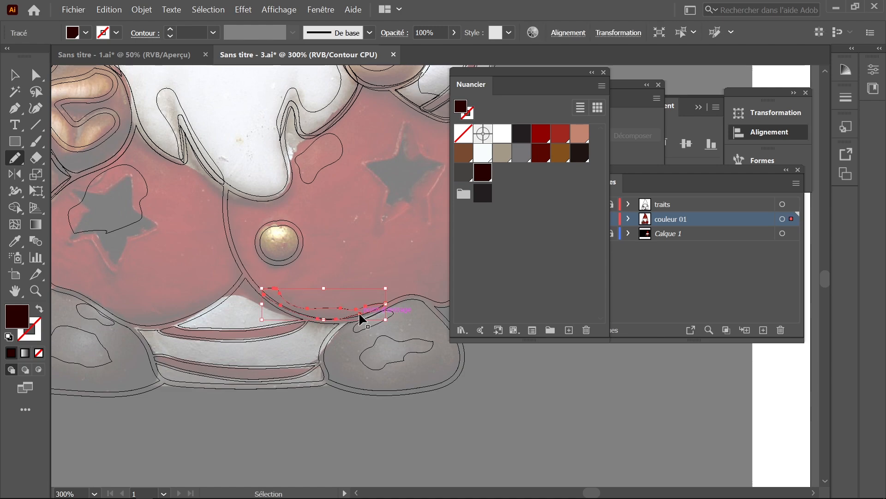
pyautogui.press('a')
pyautogui.click(360, 313)
# Draw very dark red shadows on the trousers below the raised hand, the beard's tip and the beard's pretzel side with the Pencil.
pyautogui.press('n')
pyautogui.moveTo(300, 221); pyautogui.dragTo(187, 287)
pyautogui.moveTo(233, 176)
pyautogui.mouseDown()
pyautogui.moveTo(276, 166)
pyautogui.moveTo(266, 152)
pyautogui.moveTo(233, 176)
pyautogui.mouseUp()
pyautogui.moveTo(176, 217); pyautogui.dragTo(297, 193)
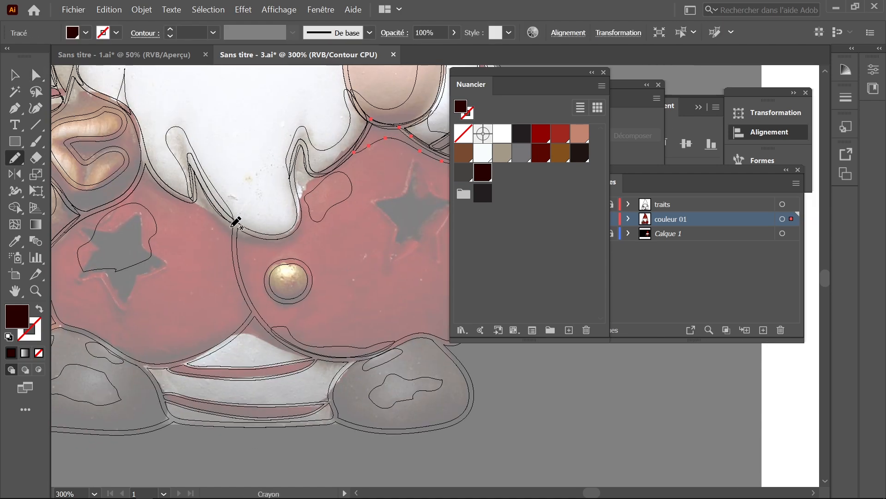
pyautogui.moveTo(235, 230)
pyautogui.mouseDown()
pyautogui.moveTo(279, 236)
pyautogui.moveTo(236, 229)
pyautogui.mouseUp()
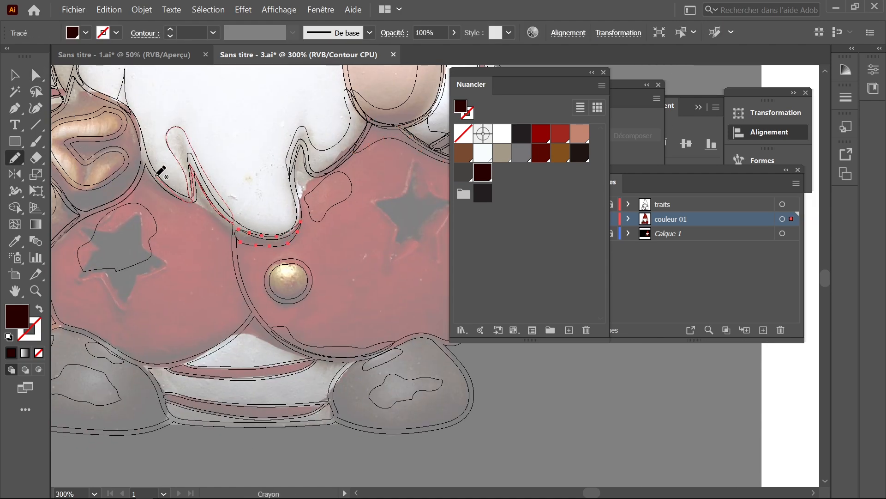
pyautogui.moveTo(144, 164)
pyautogui.mouseDown()
pyautogui.moveTo(137, 196)
pyautogui.moveTo(226, 229)
pyautogui.mouseUp()
# Sample a golden brown, the cream R=251 V=255 B=222 and a dark brown-red from the button and save them as swatches.
pyautogui.click(569, 330)
pyautogui.click(439, 355)
pyautogui.click(197, 277)
pyautogui.click(569, 330)
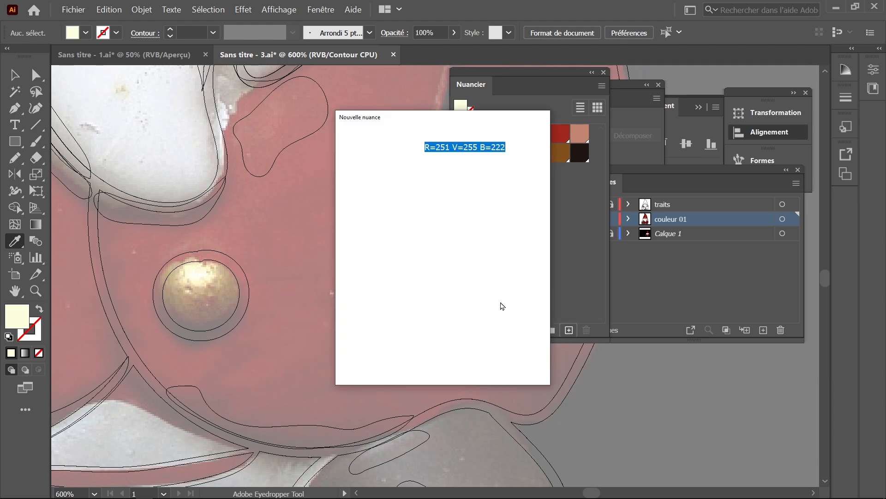
pyautogui.click(439, 355)
pyautogui.click(179, 313)
pyautogui.click(568, 330)
pyautogui.click(439, 355)
# Fill the round trouser button with the golden brown swatch in isolation mode, and exit isolation.
pyautogui.hotkey('ctrl', 'y')
pyautogui.click(15, 75)
pyautogui.doubleClick(224, 285)
pyautogui.click(502, 173)
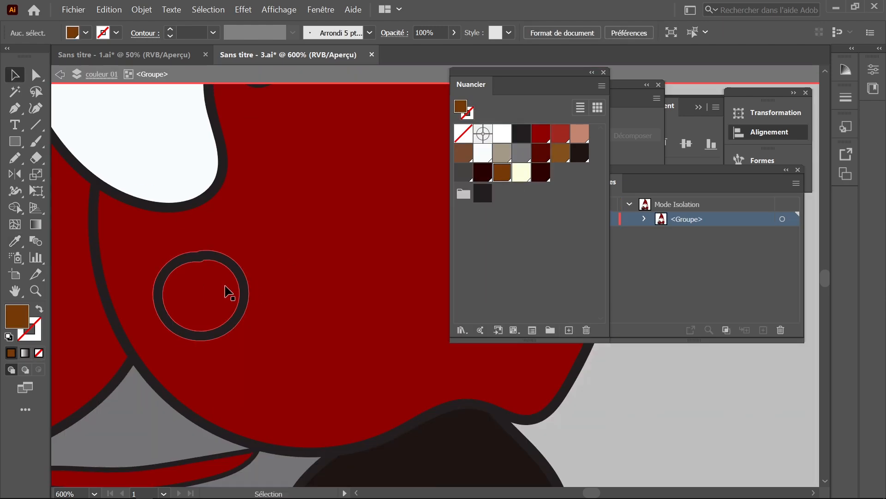
pyautogui.click(223, 285)
pyautogui.click(306, 73)
# Draw a cream highlight at the button's top and a dark brown-red shadow along its lower edge with the Pencil, and deselect.
pyautogui.hotkey('ctrl', 'y')
pyautogui.click(16, 159)
pyautogui.click(522, 172)
pyautogui.moveTo(194, 272)
pyautogui.mouseDown()
pyautogui.moveTo(187, 281)
pyautogui.moveTo(194, 271)
pyautogui.moveTo(240, 290)
pyautogui.moveTo(164, 283)
pyautogui.mouseUp()
pyautogui.click(541, 173)
pyautogui.keyDown('ctrl'); pyautogui.click(301, 300); pyautogui.keyUp('ctrl')
pyautogui.hotkey('ctrl', 'y')
pyautogui.scroll(-1, 323, 300)
pyautogui.keyDown('ctrl'); pyautogui.click(368, 267); pyautogui.keyUp('ctrl')
pyautogui.click(522, 172)
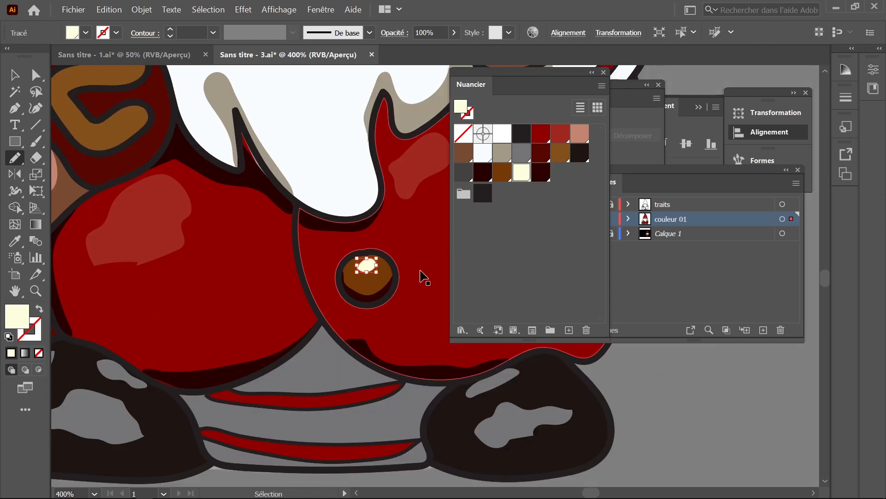
pyautogui.scroll(-4, 378, 298)
pyautogui.keyDown('ctrl'); pyautogui.click(351, 341); pyautogui.keyUp('ctrl')
pyautogui.click(15, 75)
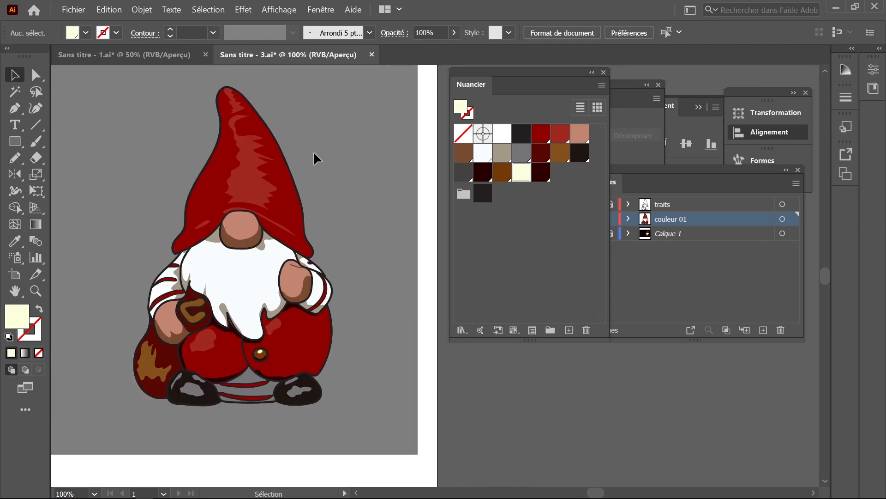
# Look over the whole coloured gnome, including the grey shirt hem between the boots.
pyautogui.hotkey('ctrl', '-')
pyautogui.moveTo(243, 217); pyautogui.dragTo(218, 199)
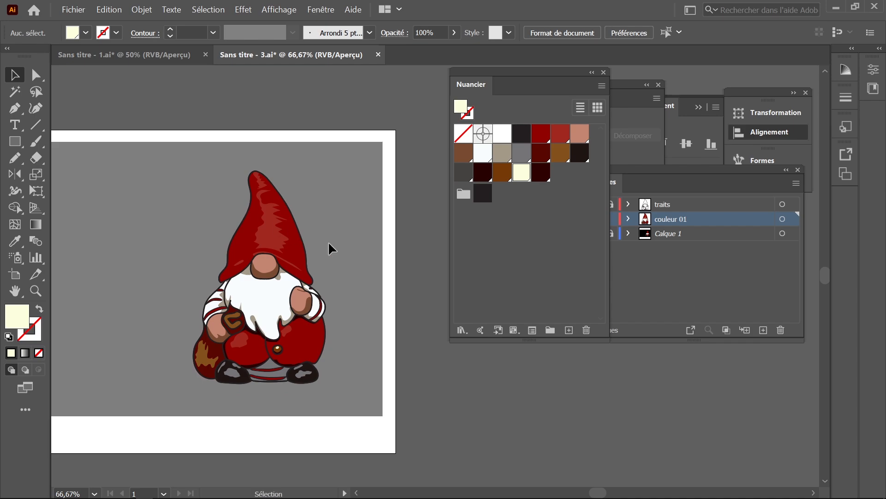
pyautogui.keyDown('ctrl'); pyautogui.click(343, 272); pyautogui.keyUp('ctrl')
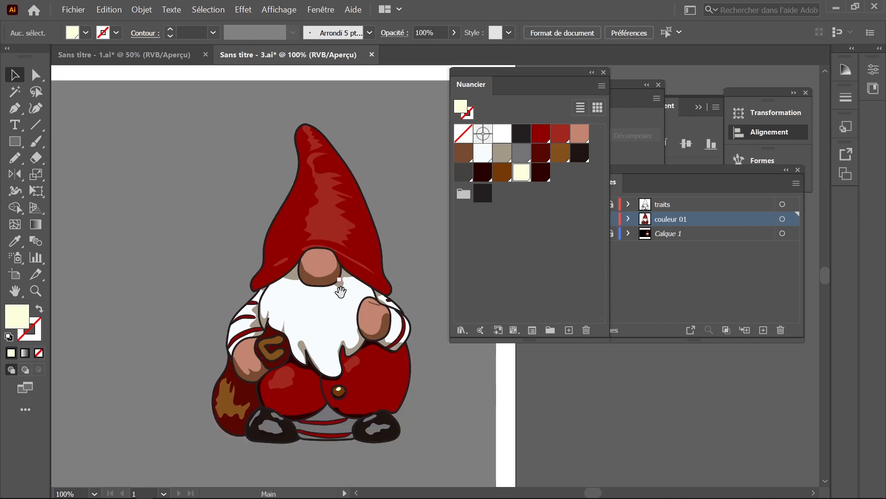
pyautogui.moveTo(341, 324); pyautogui.dragTo(245, 250)
pyautogui.click(238, 344)
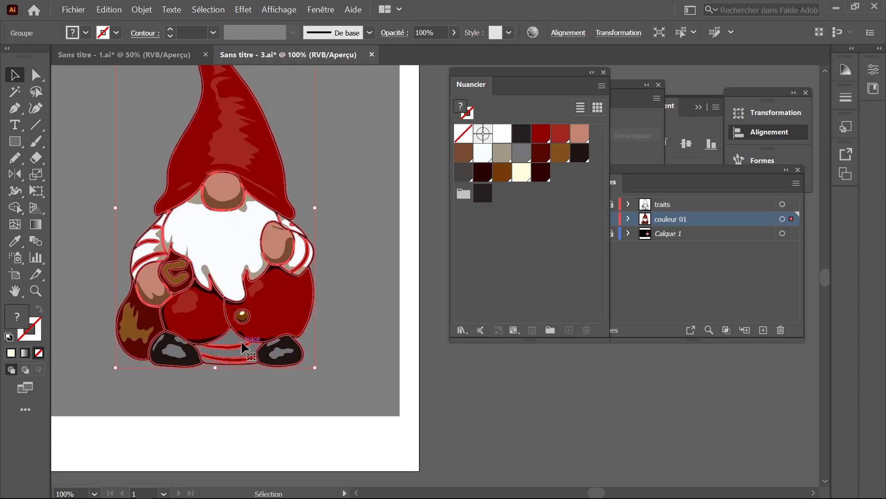
pyautogui.click(370, 310)
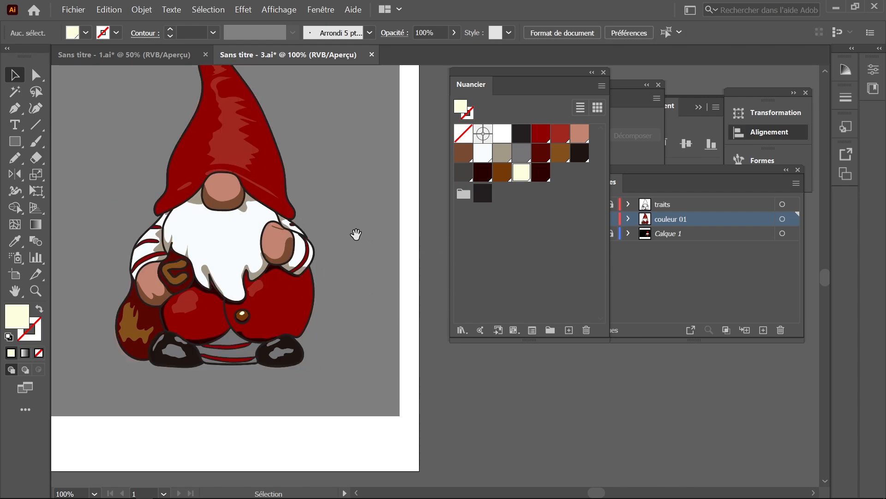
pyautogui.moveTo(356, 234); pyautogui.dragTo(358, 260)
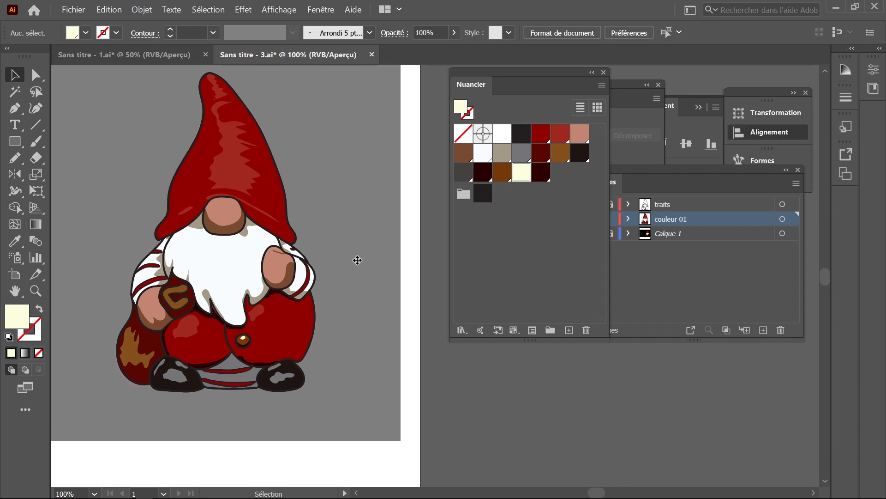
pyautogui.click(522, 154)
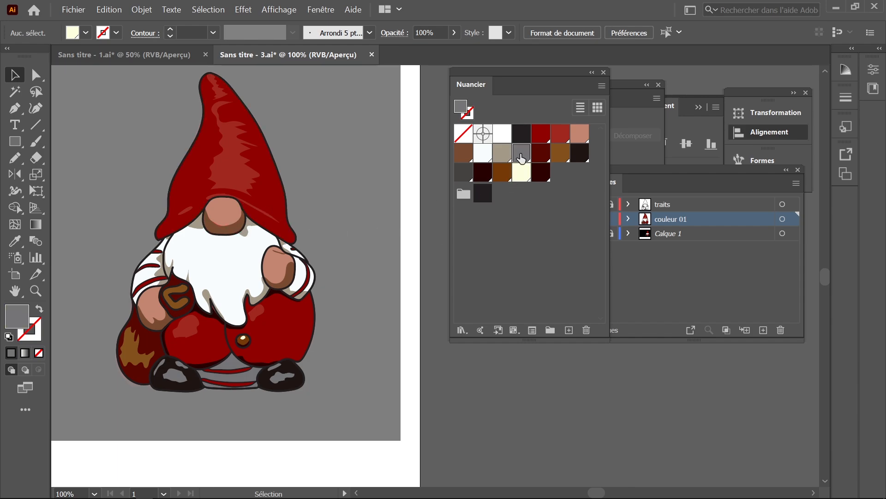
pyautogui.doubleClick(522, 158)
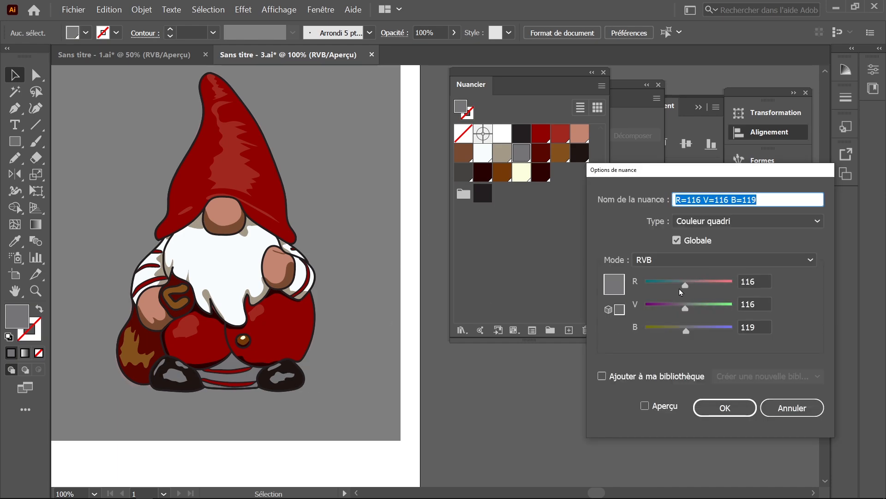
pyautogui.click(789, 409)
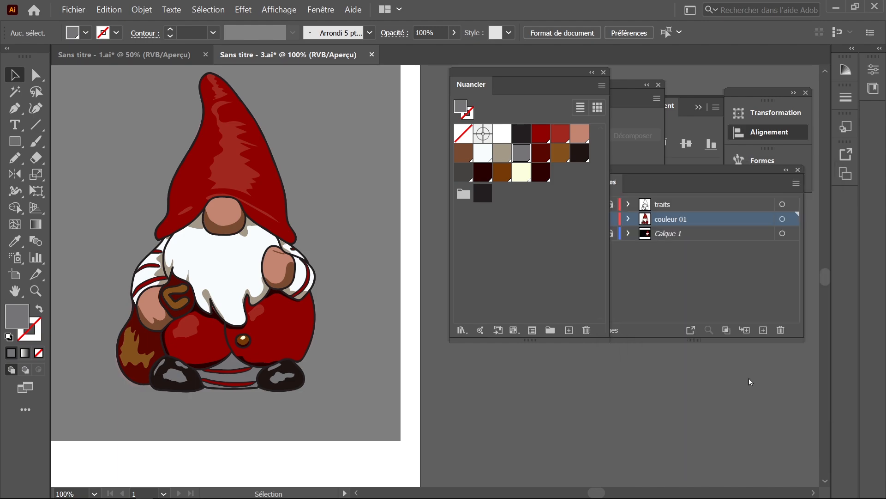
# Lighten the grey global swatch of the shirt hem by setting its TSL brightness to 77% with the preview on.
pyautogui.doubleClick(522, 158)
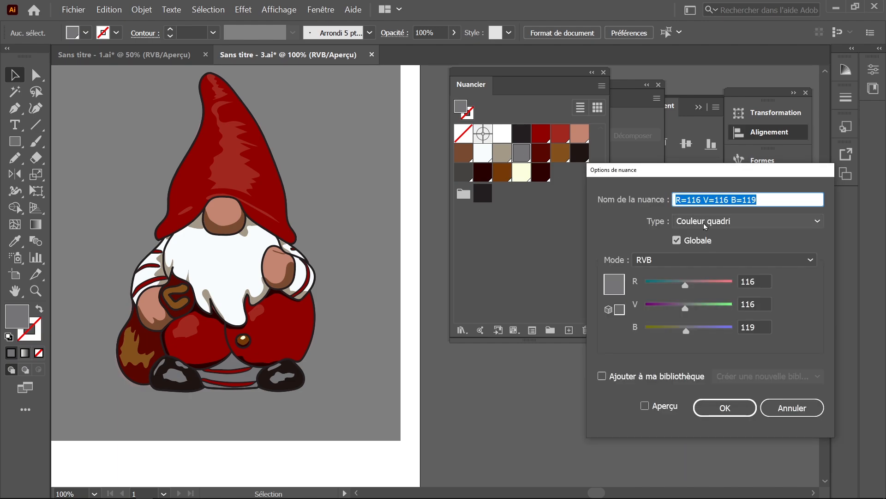
pyautogui.press('Tab')
pyautogui.click(691, 262)
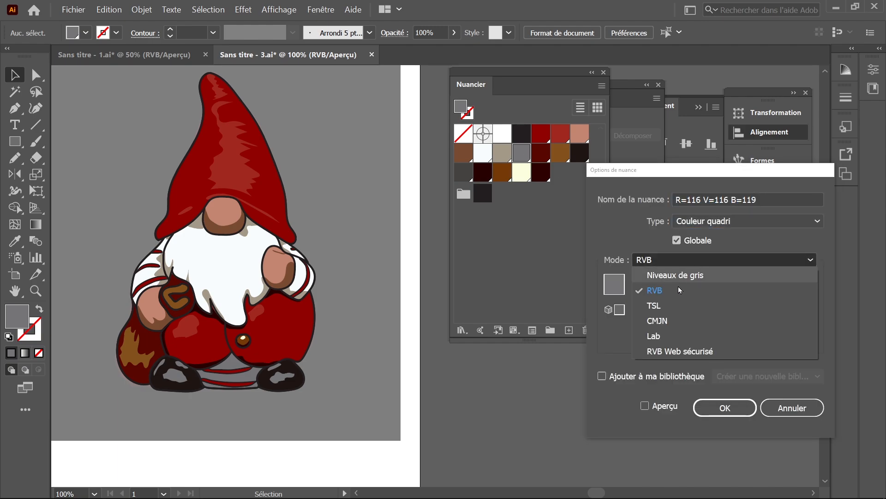
pyautogui.click(669, 308)
pyautogui.click(661, 405)
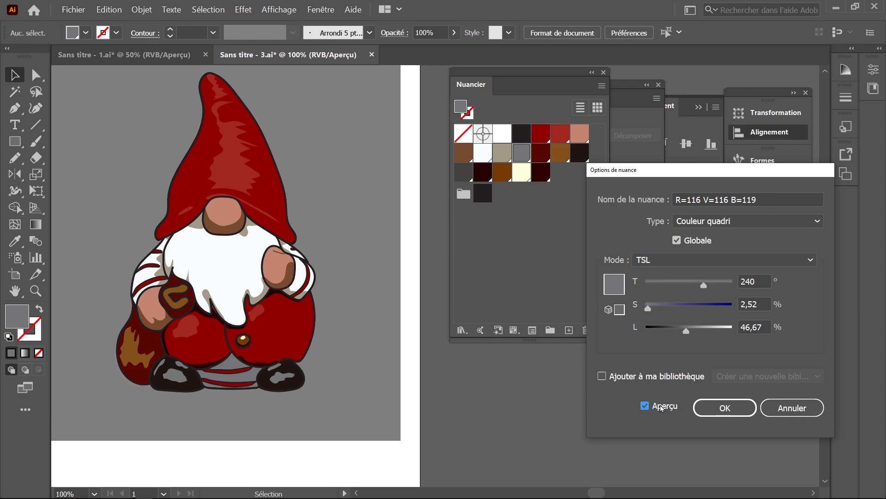
pyautogui.moveTo(688, 333); pyautogui.dragTo(713, 328)
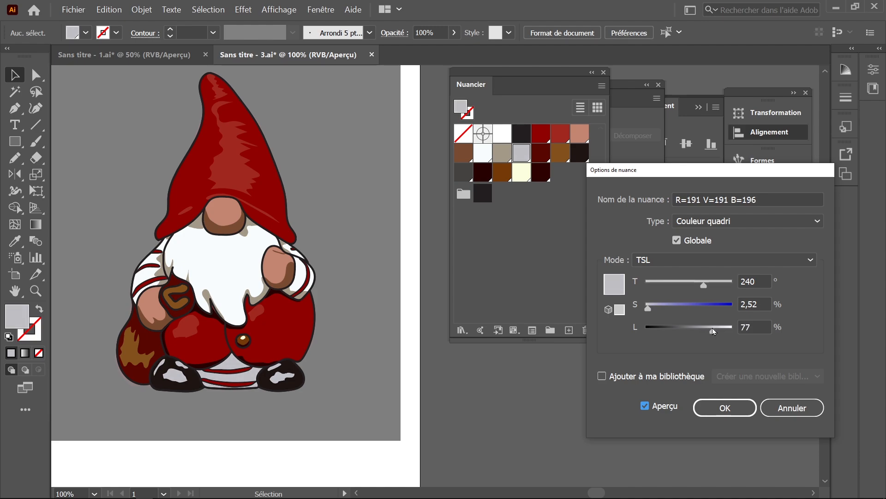
pyautogui.click(707, 410)
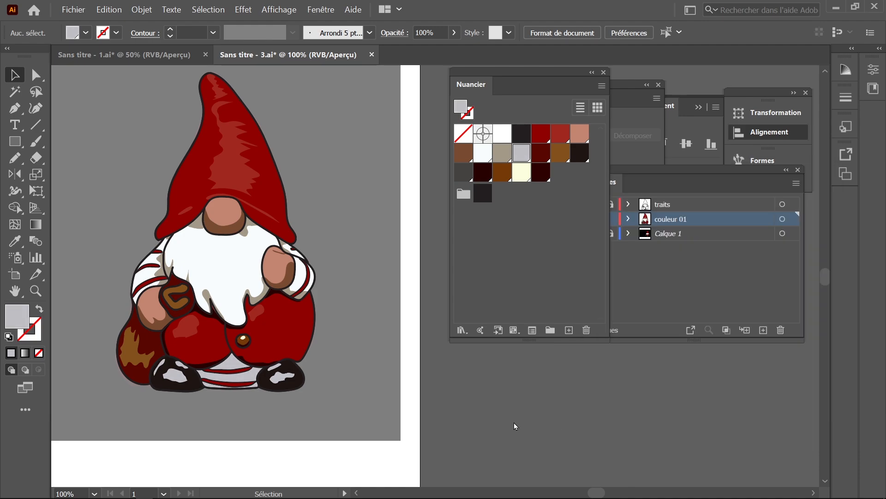
# Try the white swatch on the large highlights of both boots, and undo these fills.
pyautogui.click(284, 379)
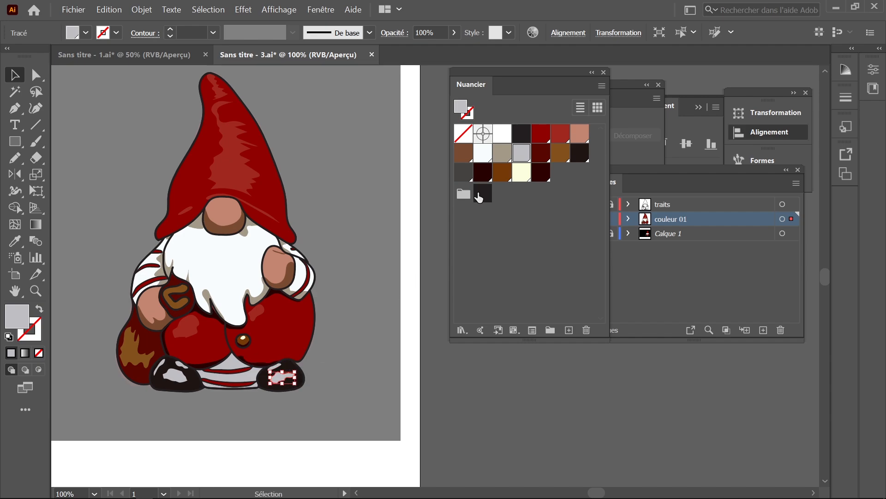
pyautogui.click(483, 153)
pyautogui.click(346, 353)
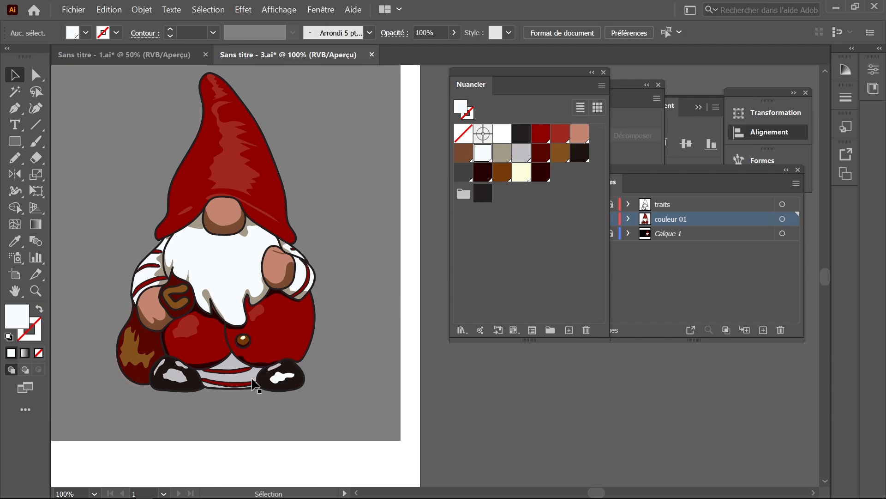
pyautogui.click(174, 382)
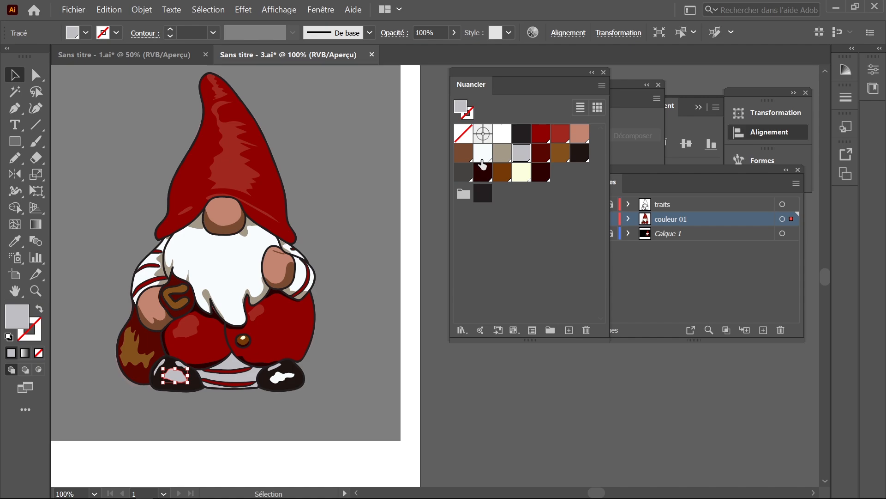
pyautogui.click(482, 159)
pyautogui.click(408, 297)
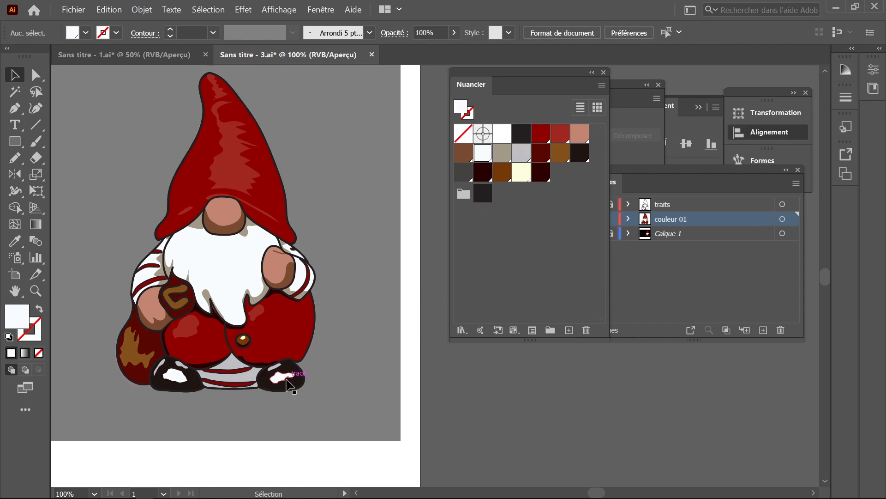
pyautogui.hotkey('ctrl', 'z')
pyautogui.hotkey('ctrl', 'z')
pyautogui.hotkey('ctrl', 'z')
pyautogui.hotkey('ctrl', 'z')
pyautogui.hotkey('ctrl', 'z')
pyautogui.hotkey('ctrl', 'z')
# Fill the light grey highlights on both boots with the dark grey swatch, and deselect.
pyautogui.click(276, 367)
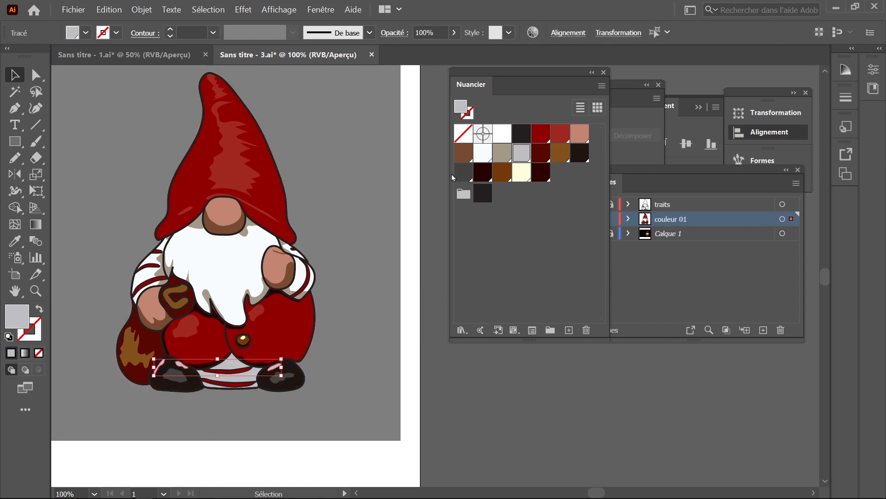
pyautogui.click(462, 172)
pyautogui.click(378, 306)
# Unlock the traits layer and group its line art together with all the gnome's colour shapes.
pyautogui.hotkey('ctrl', '-')
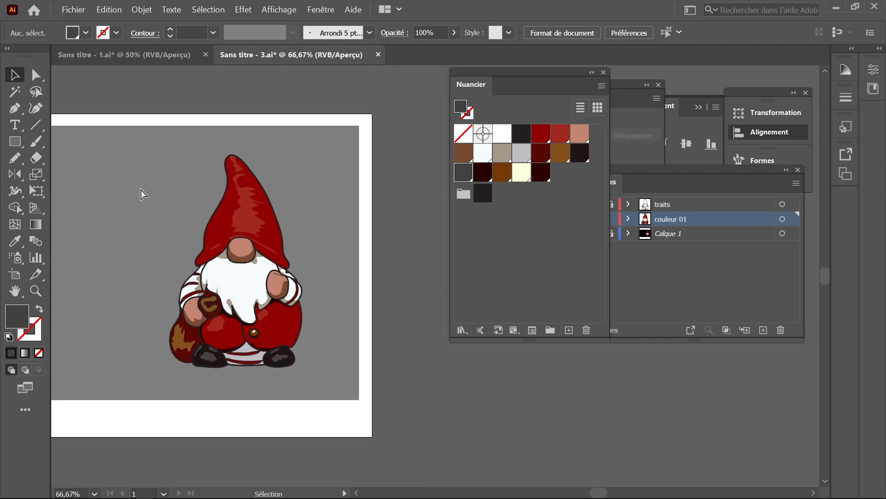
pyautogui.press('ctrl')
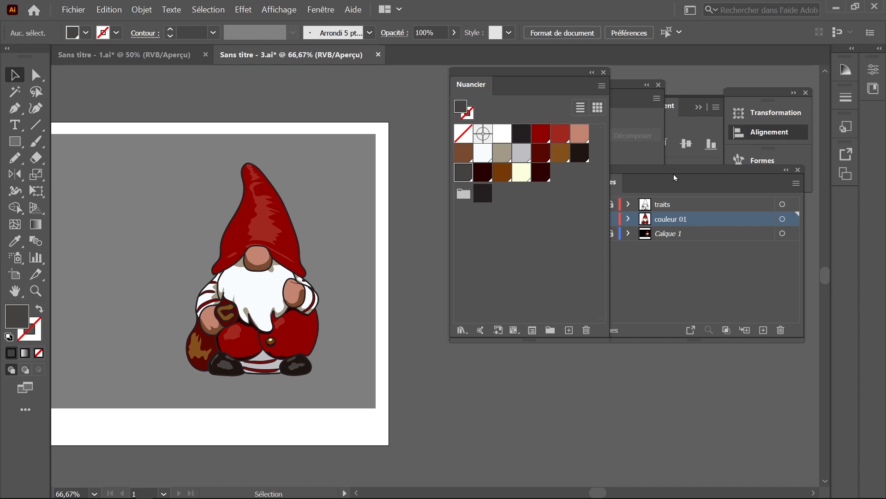
pyautogui.click(674, 173)
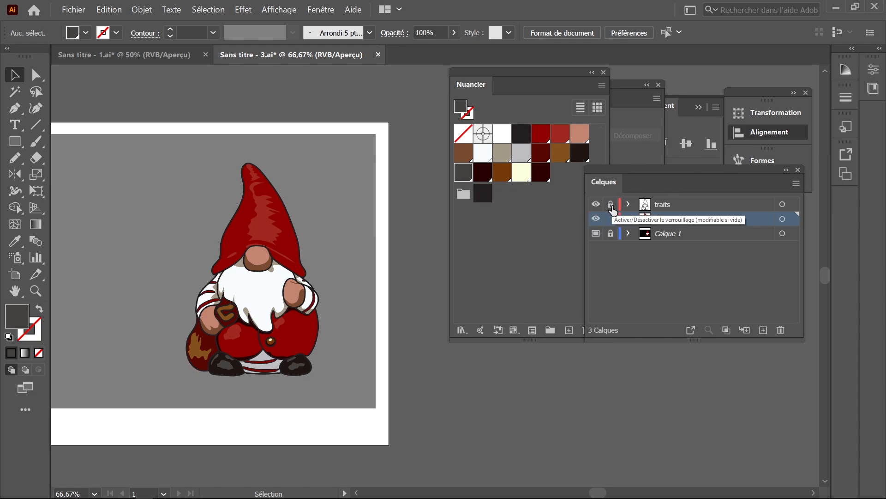
pyautogui.click(612, 207)
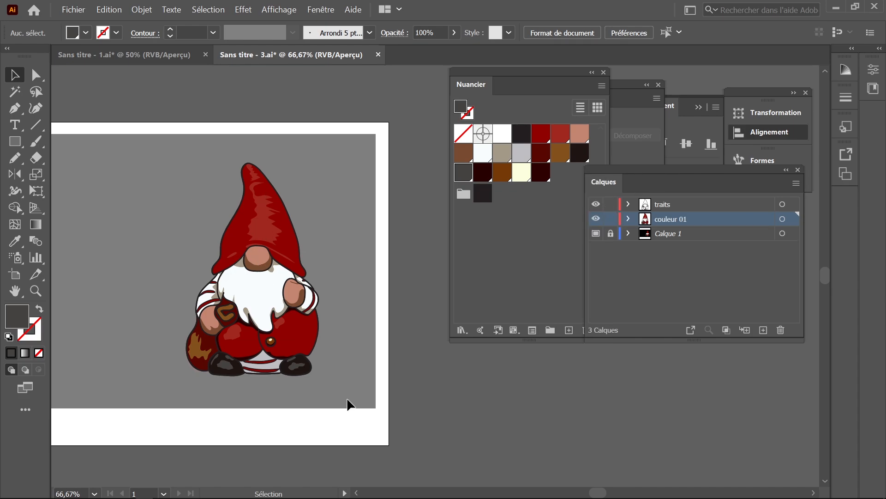
pyautogui.hotkey('ctrl', 'a')
pyautogui.hotkey('ctrl', 'g')
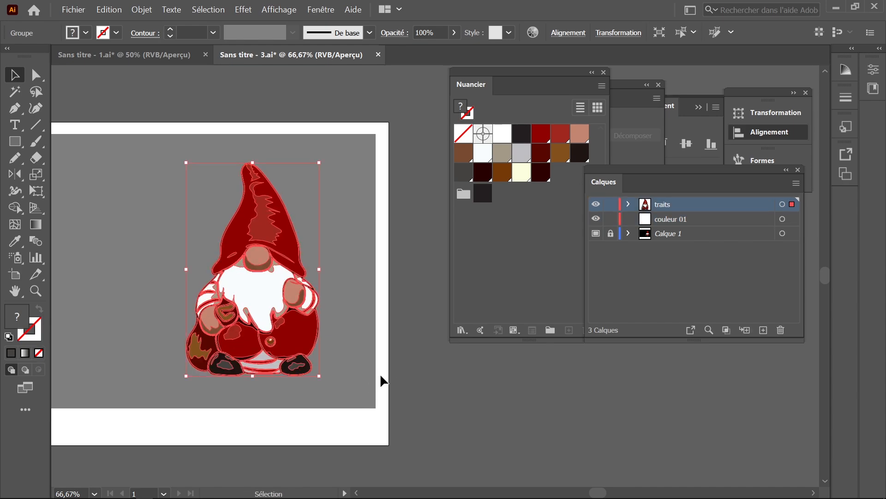
# Move the grouped gnome to the left, clear of the reference photo, and delete the Calque 1 layer.
pyautogui.click(378, 269)
pyautogui.moveTo(301, 280); pyautogui.dragTo(178, 275)
pyautogui.moveTo(180, 272); pyautogui.dragTo(200, 252)
pyautogui.click(313, 228)
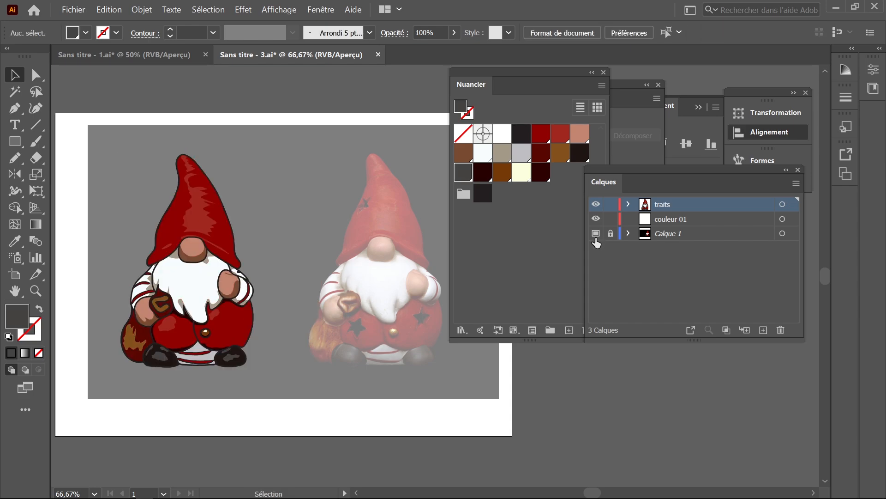
pyautogui.click(706, 239)
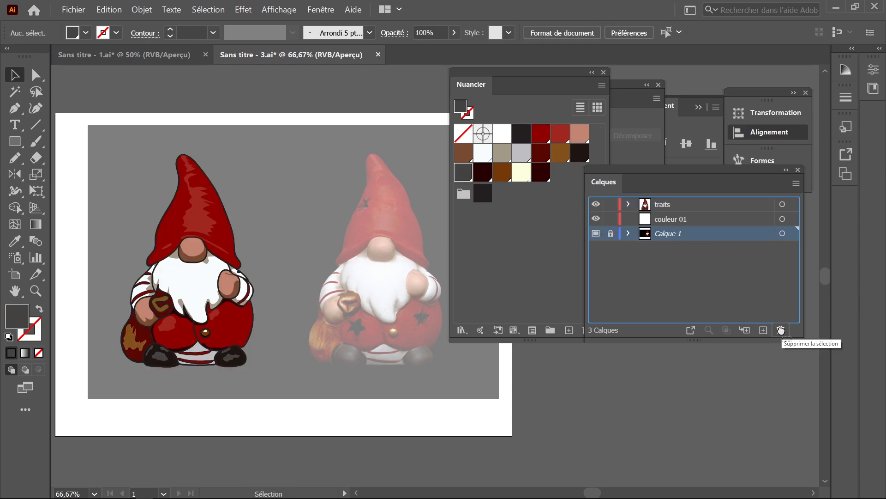
pyautogui.click(781, 329)
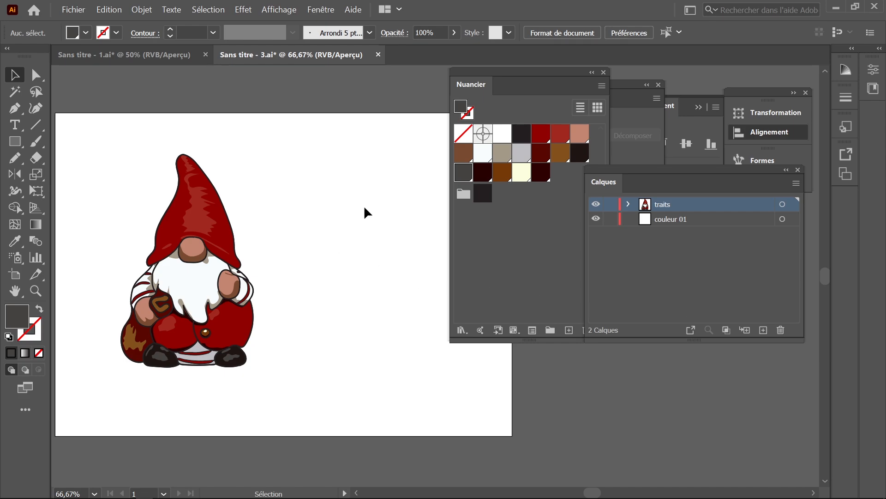